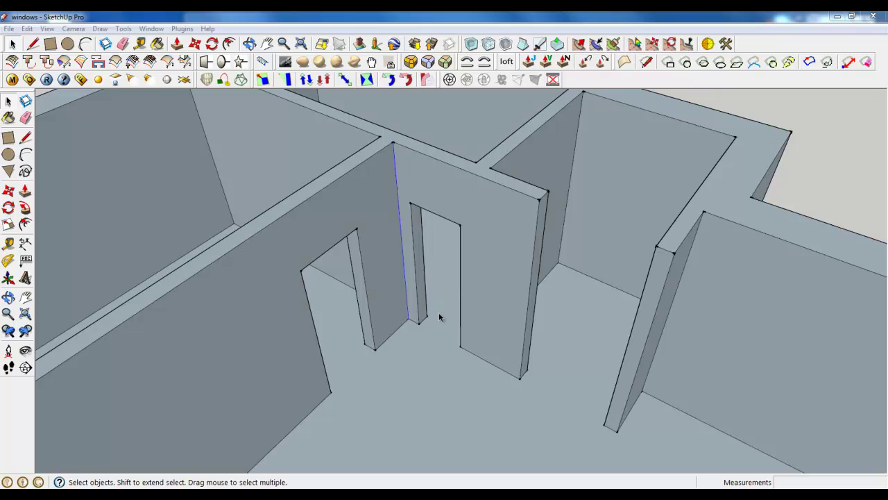
- Examine the partition walls around the two interior door openings from several angles
{"action": "left_click", "coordinate": [409, 203]}
{"action": "scroll", "coordinate": [427, 177], "scroll_direction": "down", "scroll_amount": 2}
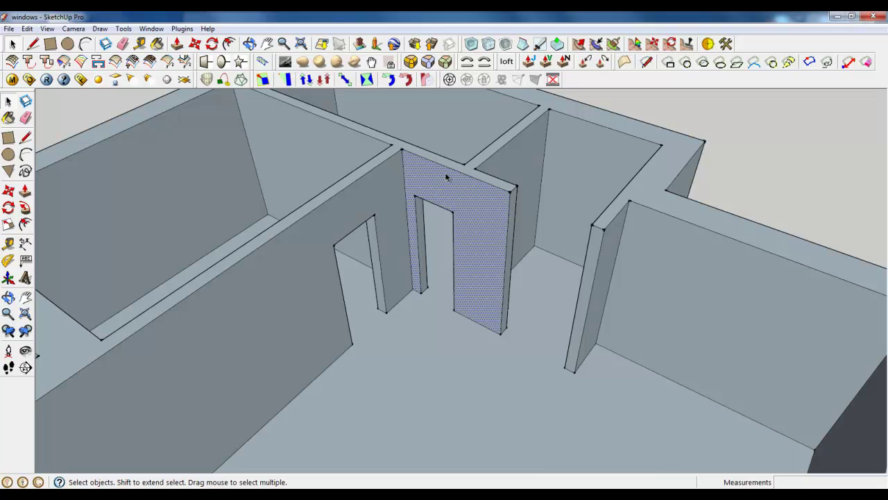
{"action": "middle_click_drag", "start_coordinate": [445, 172], "coordinate": [460, 163]}
{"action": "scroll", "coordinate": [414, 190], "scroll_direction": "up", "scroll_amount": 2}
{"action": "left_click", "coordinate": [317, 261]}
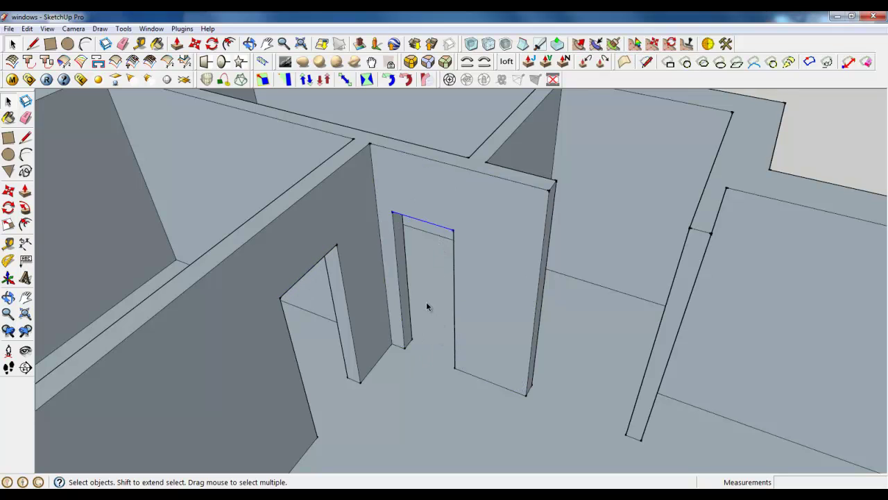
{"action": "left_click", "coordinate": [329, 373]}
{"action": "scroll", "coordinate": [331, 373], "scroll_direction": "down", "scroll_amount": 2}
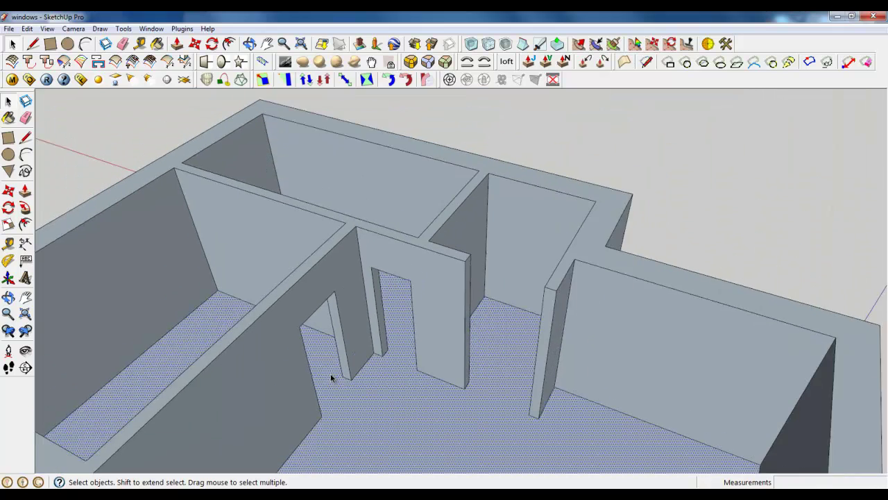
{"action": "middle_click_drag", "start_coordinate": [330, 374], "coordinate": [464, 374]}
{"action": "scroll", "coordinate": [465, 377], "scroll_direction": "up", "scroll_amount": 4}
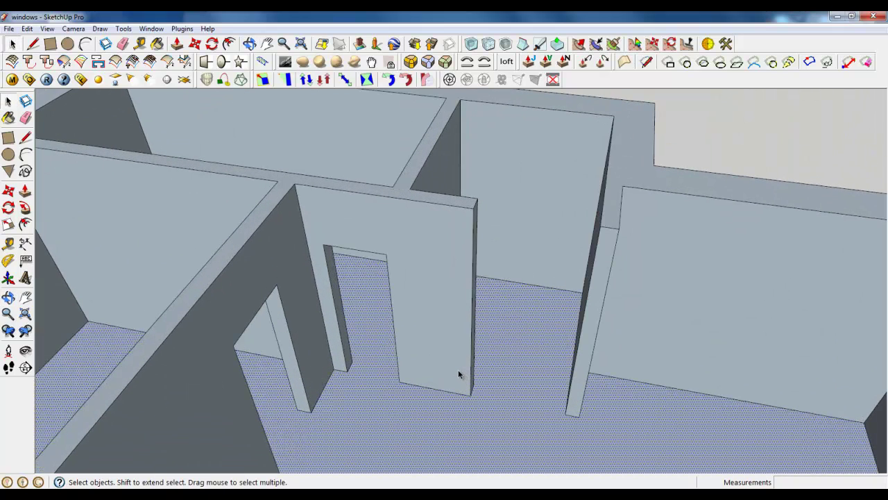
- Examine the small room's back wall and the inner side faces of the two existing door openings
{"action": "left_click", "coordinate": [510, 240]}
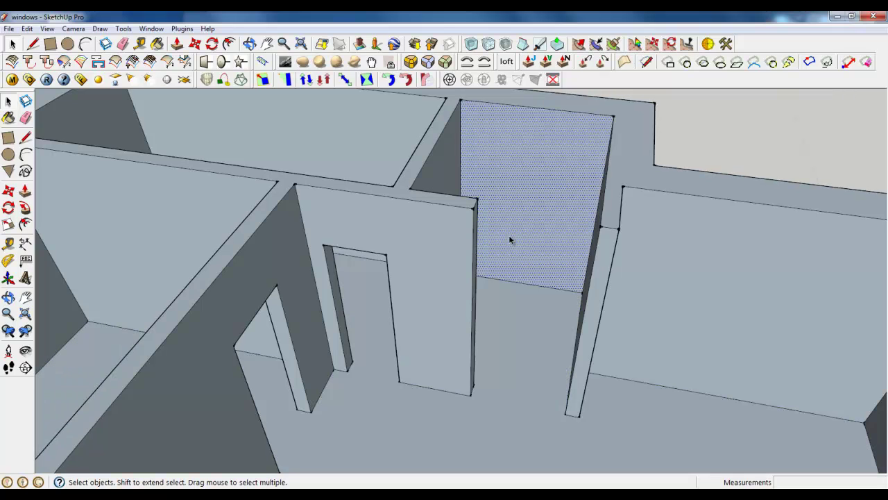
{"action": "scroll", "coordinate": [509, 240], "scroll_direction": "down", "scroll_amount": 2}
{"action": "middle_click_drag", "start_coordinate": [510, 240], "coordinate": [551, 178]}
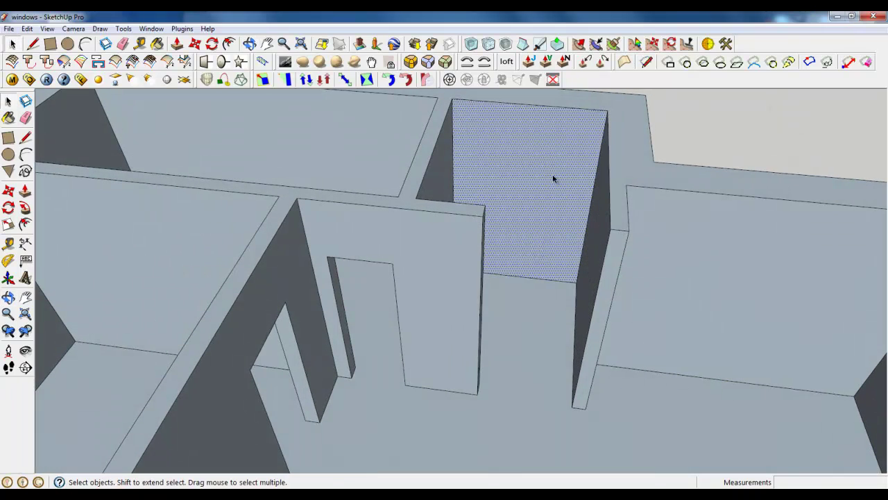
{"action": "scroll", "coordinate": [534, 269], "scroll_direction": "down", "scroll_amount": 2}
{"action": "middle_click_drag", "start_coordinate": [535, 269], "coordinate": [482, 266]}
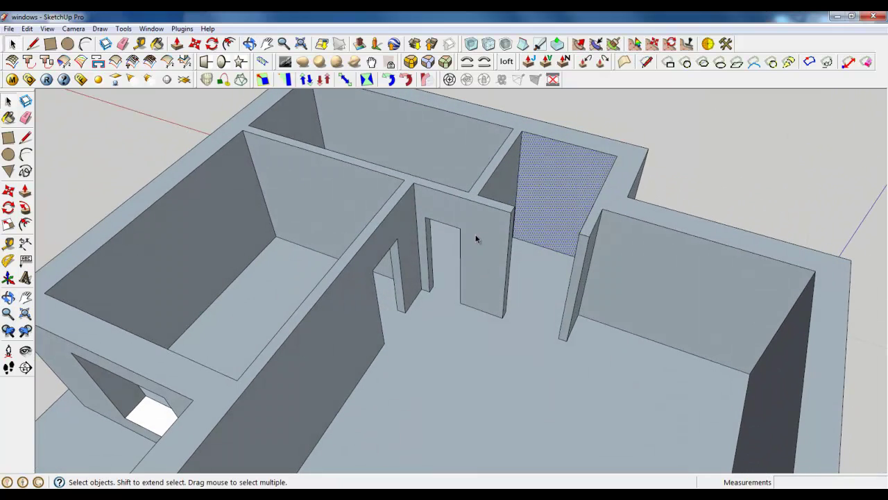
{"action": "scroll", "coordinate": [474, 229], "scroll_direction": "up", "scroll_amount": 3}
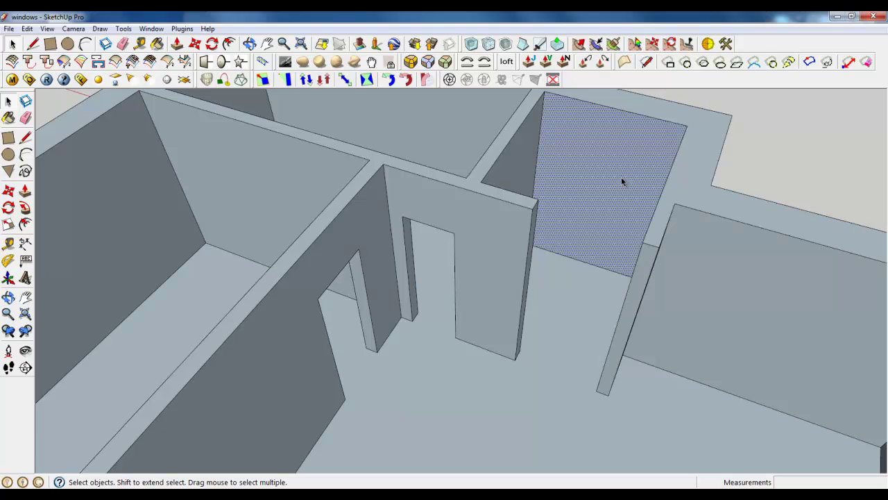
{"action": "left_click", "coordinate": [407, 232]}
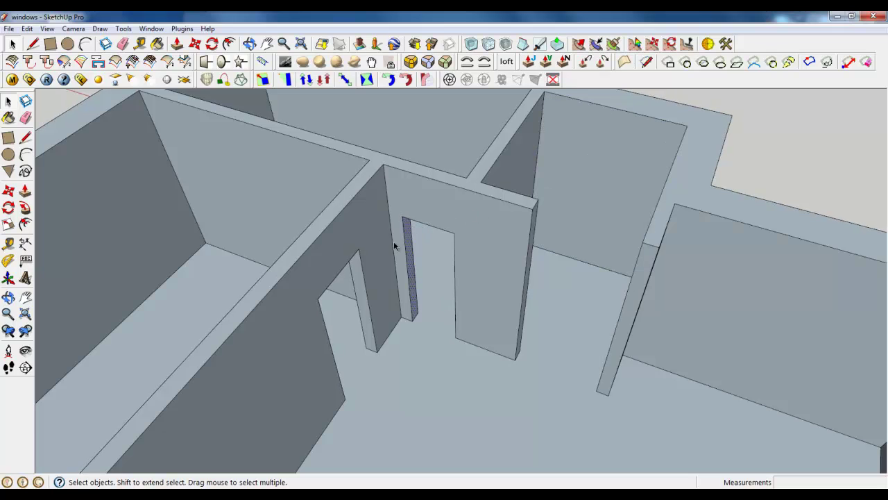
{"action": "left_click", "coordinate": [355, 276]}
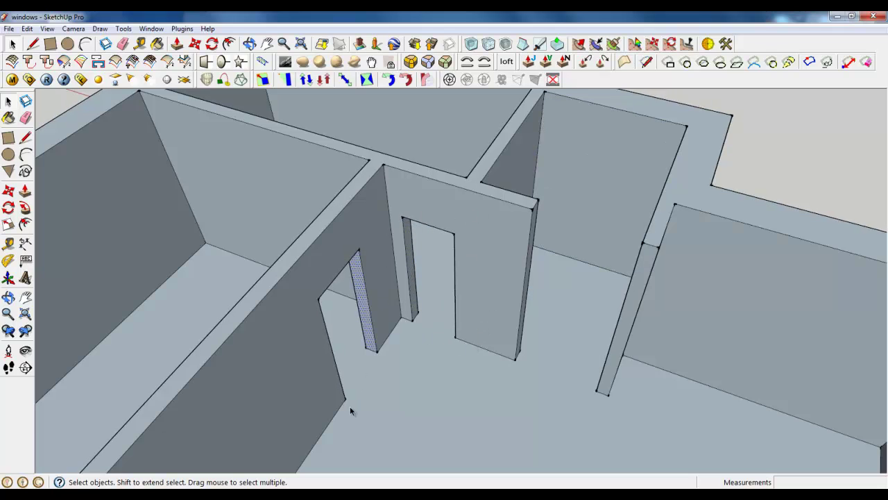
{"action": "scroll", "coordinate": [354, 346], "scroll_direction": "down", "scroll_amount": 1}
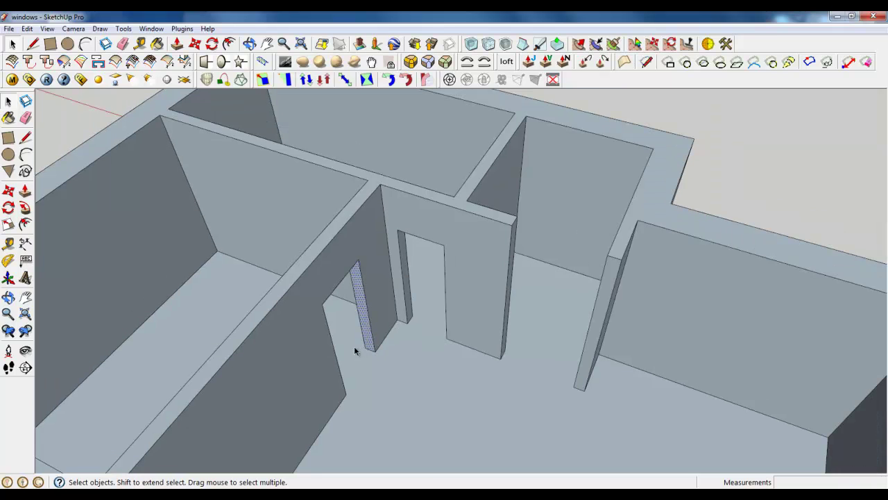
{"action": "middle_click_drag", "start_coordinate": [386, 353], "coordinate": [428, 356]}
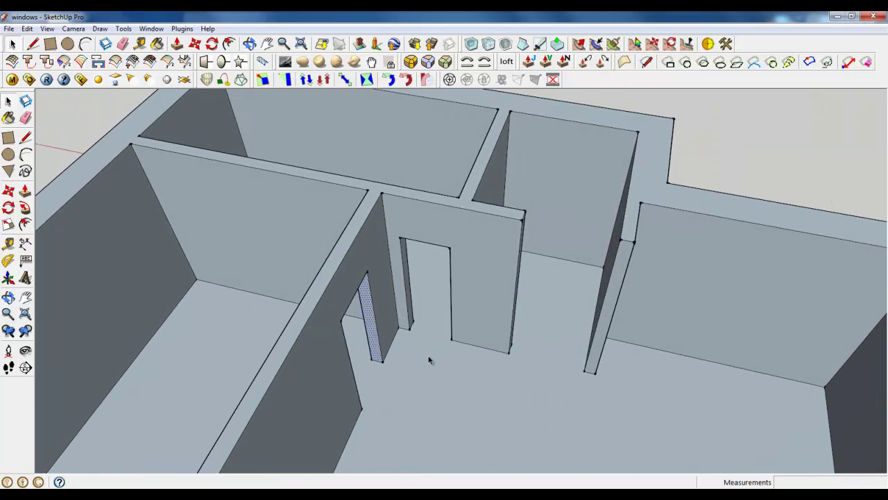
- Draw a door outline 900 mm wide and 2000 mm high on the small room's back wall, 200 mm from its right corner
{"action": "scroll", "coordinate": [429, 360], "scroll_direction": "down", "scroll_amount": 5}
{"action": "middle_click_drag", "start_coordinate": [453, 361], "coordinate": [518, 384]}
{"action": "scroll", "coordinate": [454, 268], "scroll_direction": "up", "scroll_amount": 5}
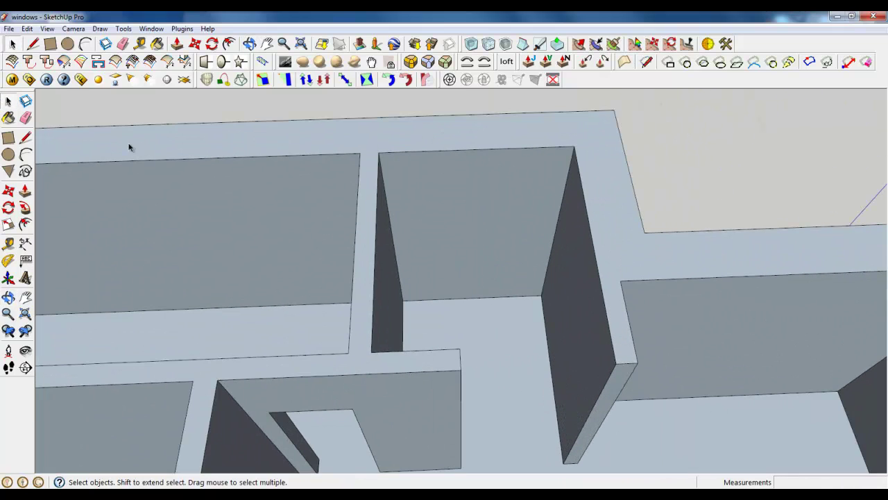
{"action": "left_click", "coordinate": [33, 43]}
{"action": "scroll", "coordinate": [486, 208], "scroll_direction": "up", "scroll_amount": 2}
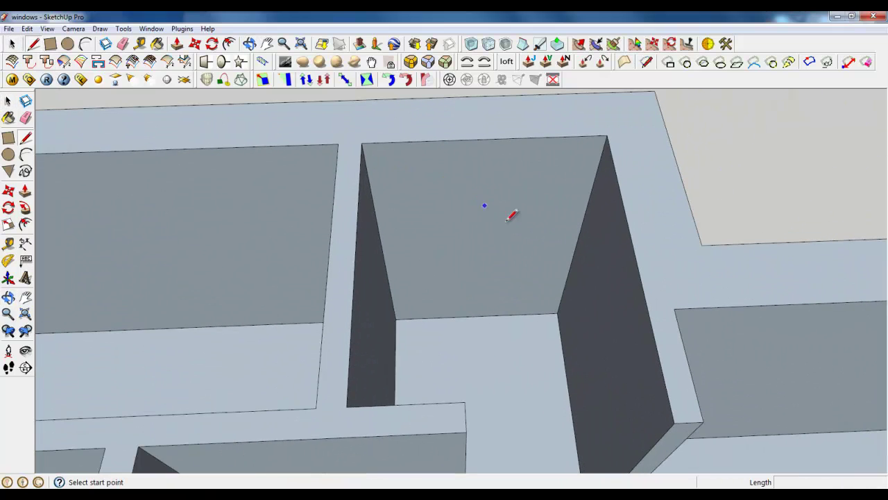
{"action": "left_click", "coordinate": [558, 312]}
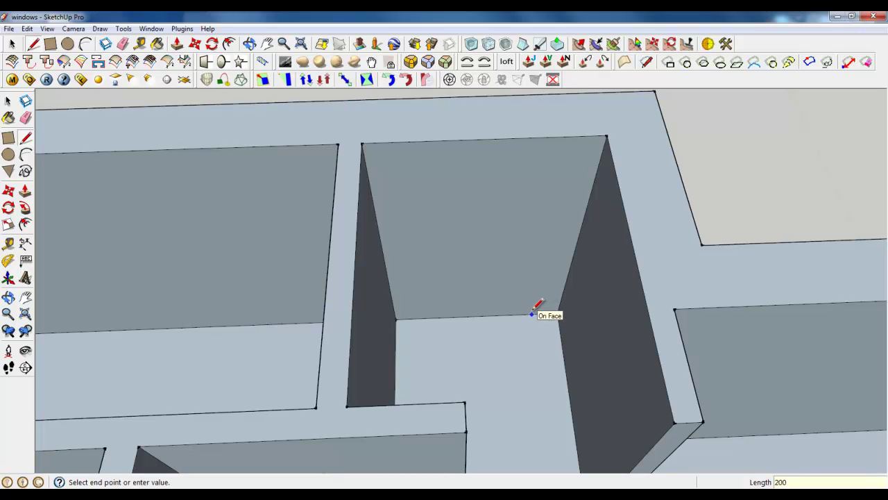
{"action": "key", "text": "Escape"}
{"action": "left_click", "coordinate": [539, 313]}
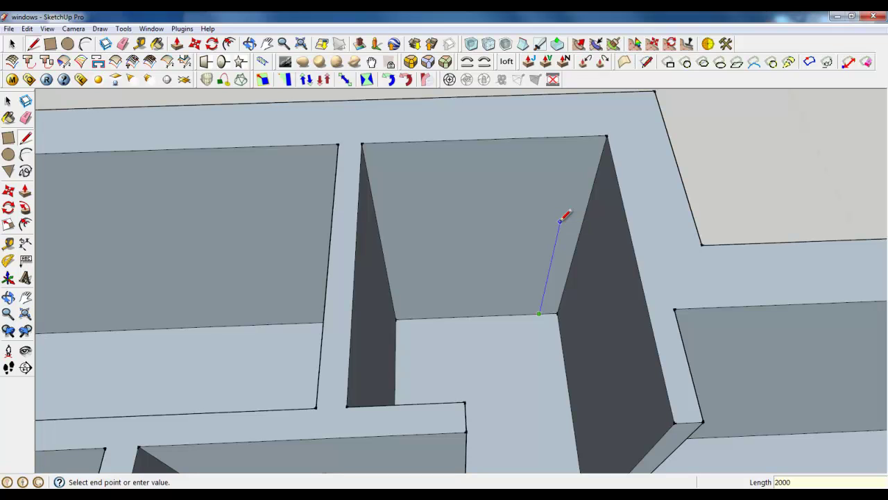
{"action": "left_click", "coordinate": [566, 198]}
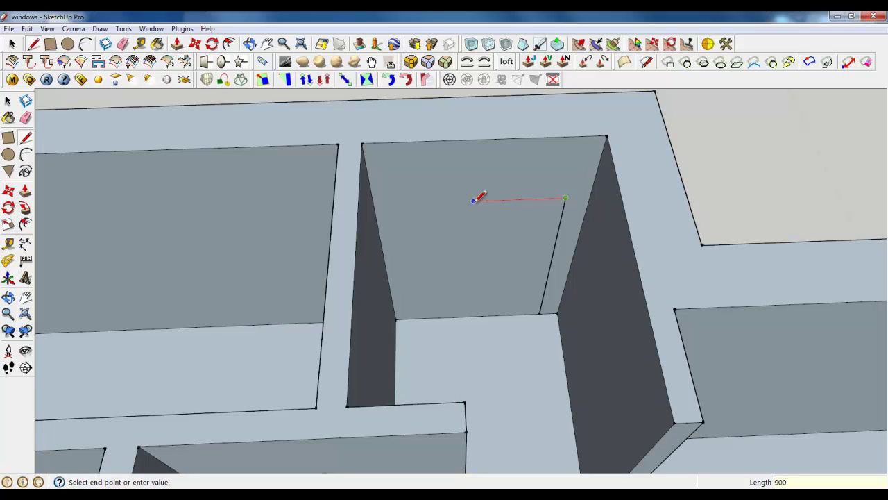
{"action": "key", "text": "Return"}
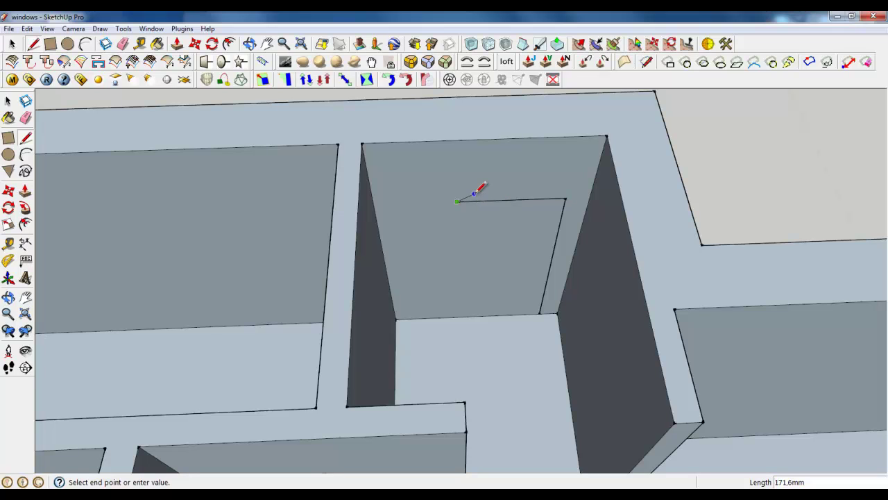
{"action": "left_click", "coordinate": [457, 316]}
- Push the door outline through the full thickness of the exterior wall to cut the opening
{"action": "middle_click_drag", "start_coordinate": [402, 310], "coordinate": [341, 263]}
{"action": "scroll", "coordinate": [341, 264], "scroll_direction": "up", "scroll_amount": 3}
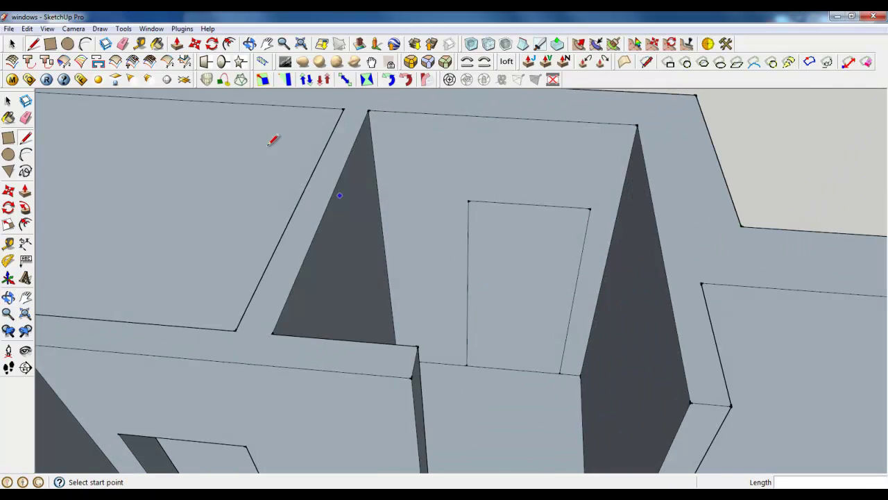
{"action": "left_click", "coordinate": [177, 44]}
{"action": "left_click", "coordinate": [531, 313]}
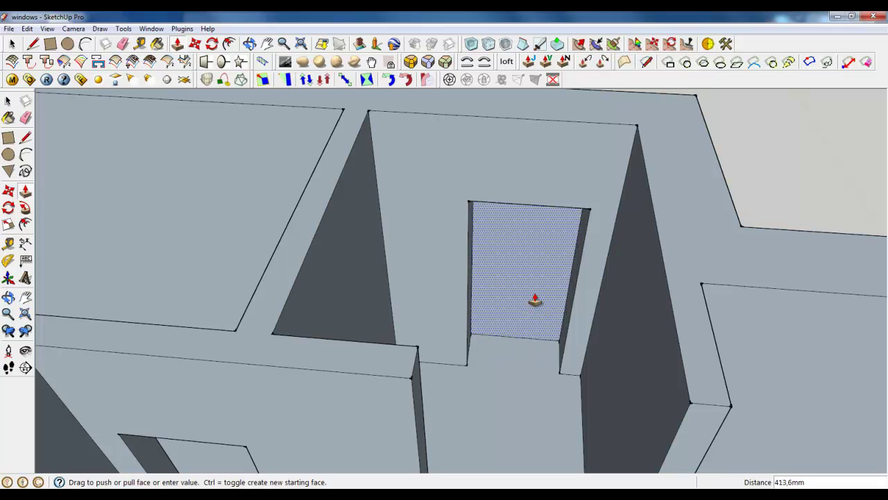
{"action": "left_click", "coordinate": [535, 296]}
{"action": "key", "text": "space"}
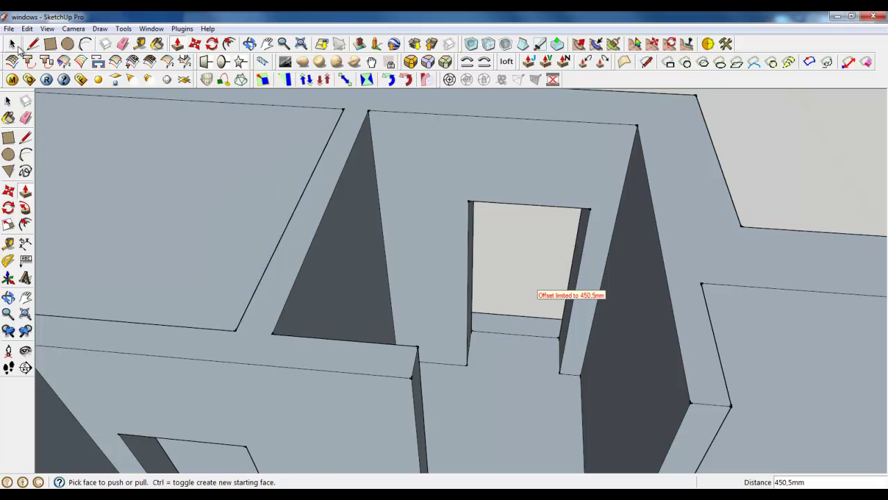
- Copy the new opening's inner top and side edges about 342 mm outward along the wall's depth
{"action": "middle_click_drag", "start_coordinate": [456, 352], "coordinate": [571, 265]}
{"action": "scroll", "coordinate": [571, 243], "scroll_direction": "up", "scroll_amount": 2}
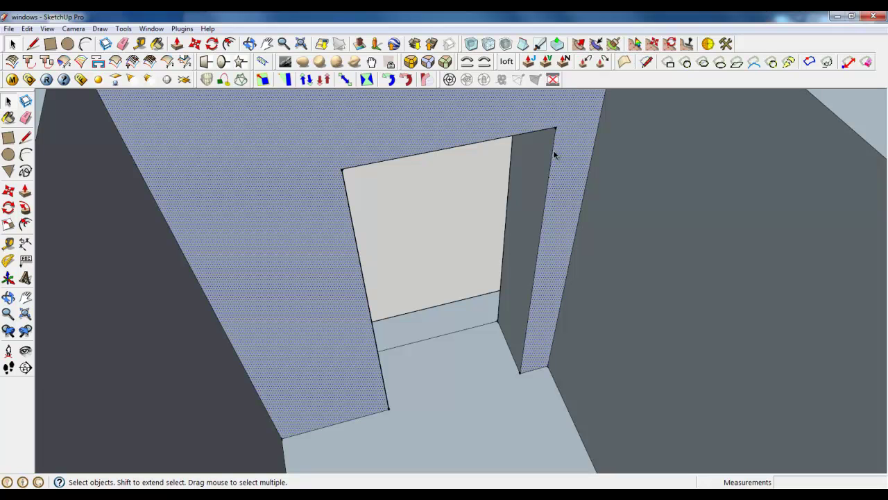
{"action": "left_click", "coordinate": [553, 152]}
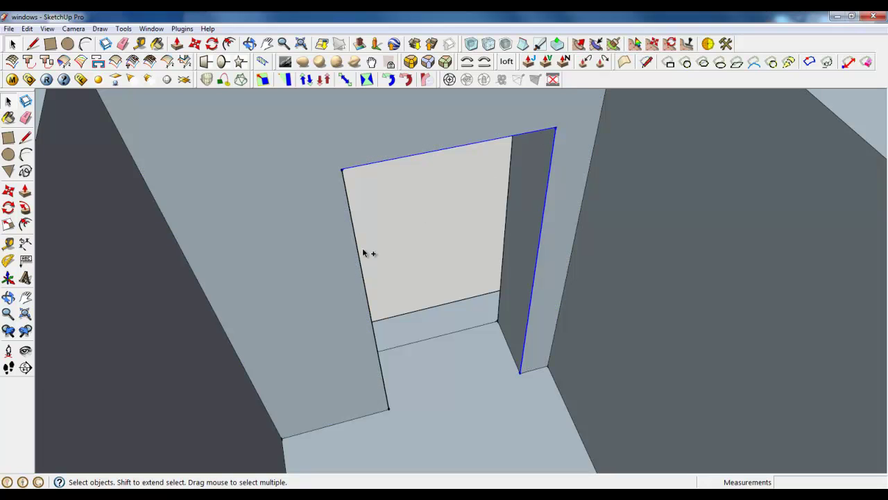
{"action": "left_click", "coordinate": [360, 267], "text": "ctrl"}
{"action": "left_click", "coordinate": [195, 43]}
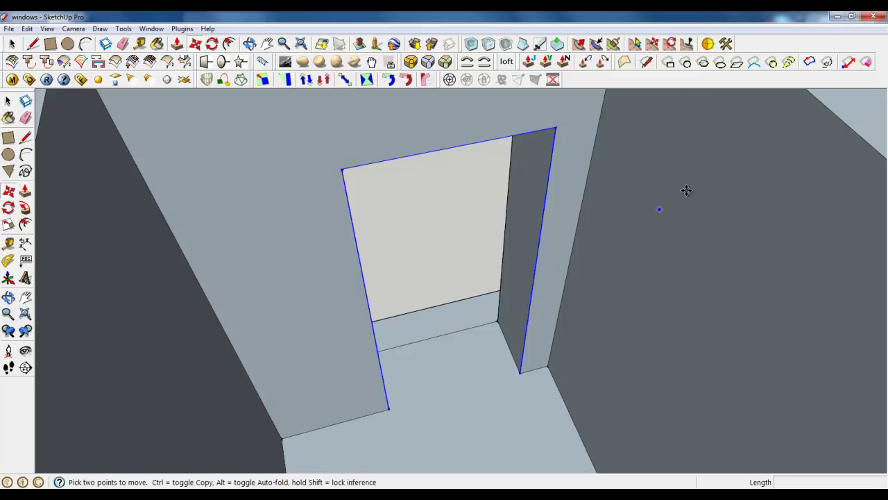
{"action": "scroll", "coordinate": [513, 360], "scroll_direction": "up", "scroll_amount": 3}
{"action": "left_click", "coordinate": [536, 389]}
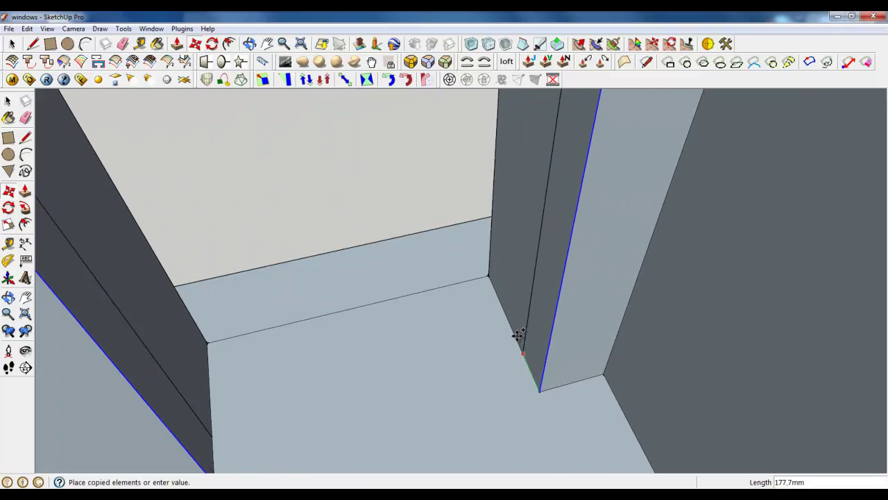
{"action": "left_click", "coordinate": [498, 300]}
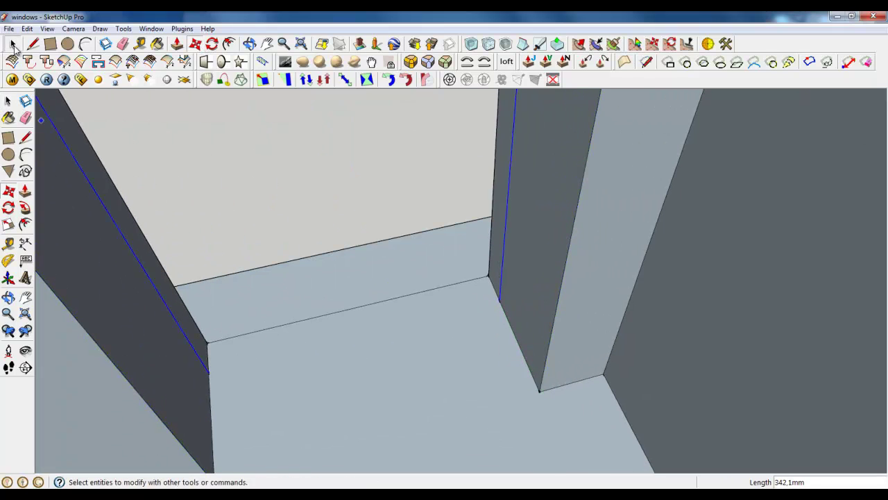
- Move the right inner vertical edge of the door opening 30 mm outward along the red axis to splay that side
{"action": "left_click", "coordinate": [7, 100]}
{"action": "scroll", "coordinate": [554, 354], "scroll_direction": "down", "scroll_amount": 3}
{"action": "left_click", "coordinate": [552, 347]}
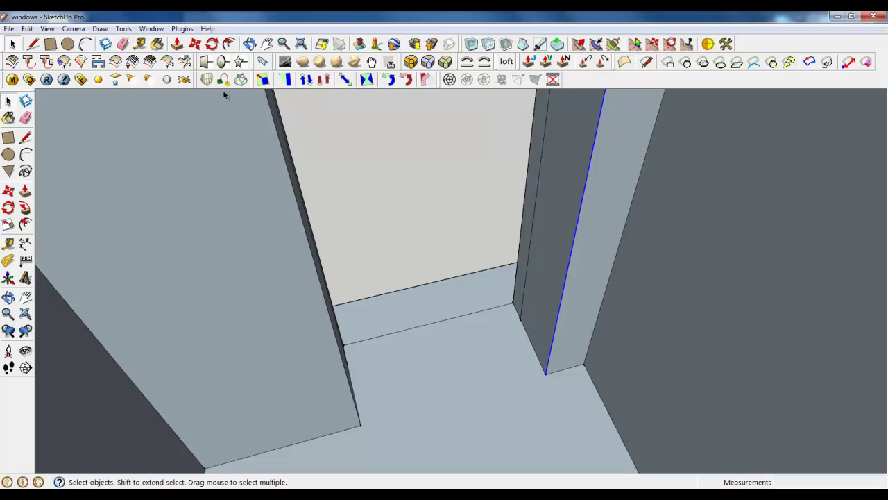
{"action": "left_click", "coordinate": [195, 43]}
{"action": "scroll", "coordinate": [553, 359], "scroll_direction": "up", "scroll_amount": 2}
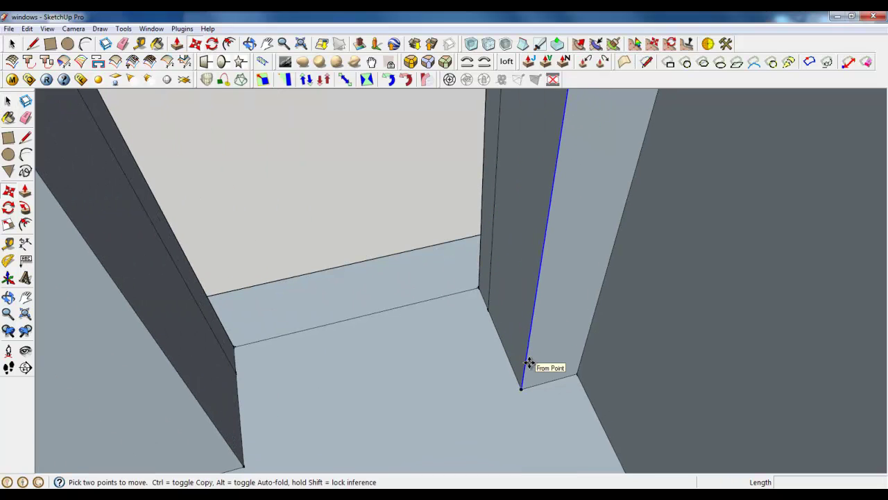
{"action": "left_click", "coordinate": [531, 363]}
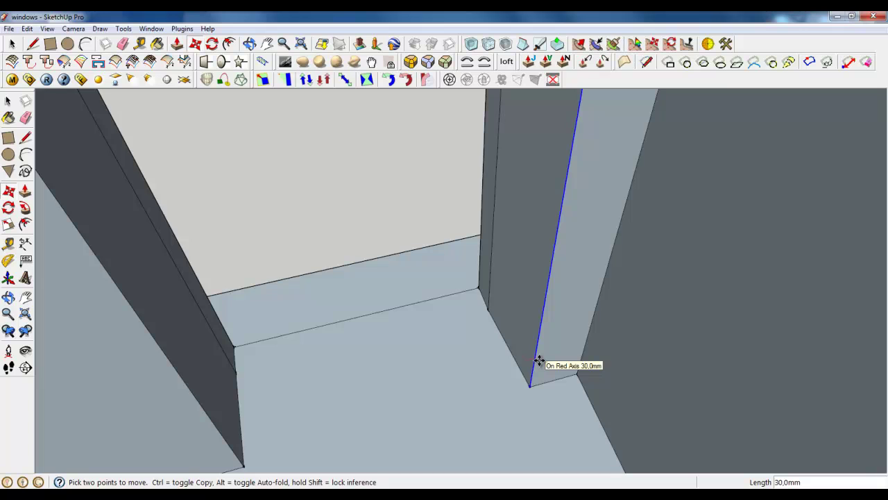
{"action": "left_click", "coordinate": [539, 360]}
{"action": "scroll", "coordinate": [458, 427], "scroll_direction": "down", "scroll_amount": 4}
- Move the left inner vertical edge of the door opening outward along the wall to splay that side
{"action": "left_click", "coordinate": [178, 44]}
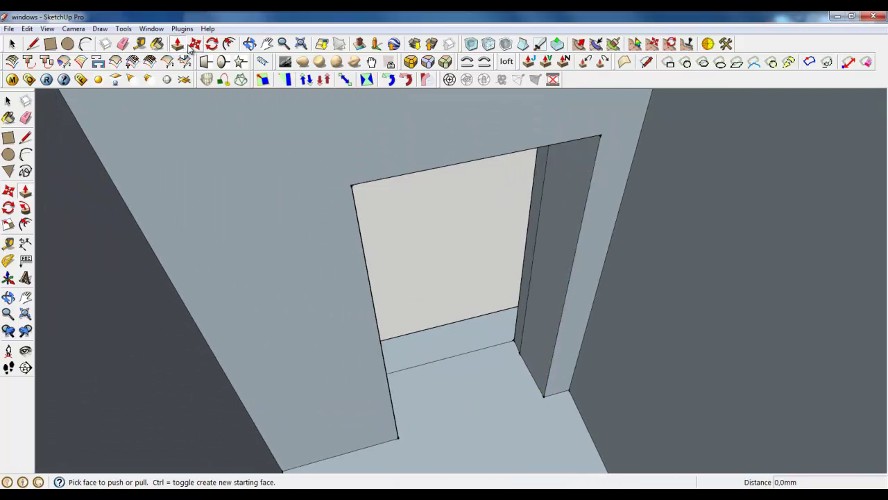
{"action": "left_click", "coordinate": [195, 44]}
{"action": "middle_click_drag", "start_coordinate": [471, 341], "coordinate": [347, 446]}
{"action": "scroll", "coordinate": [397, 409], "scroll_direction": "up", "scroll_amount": 3}
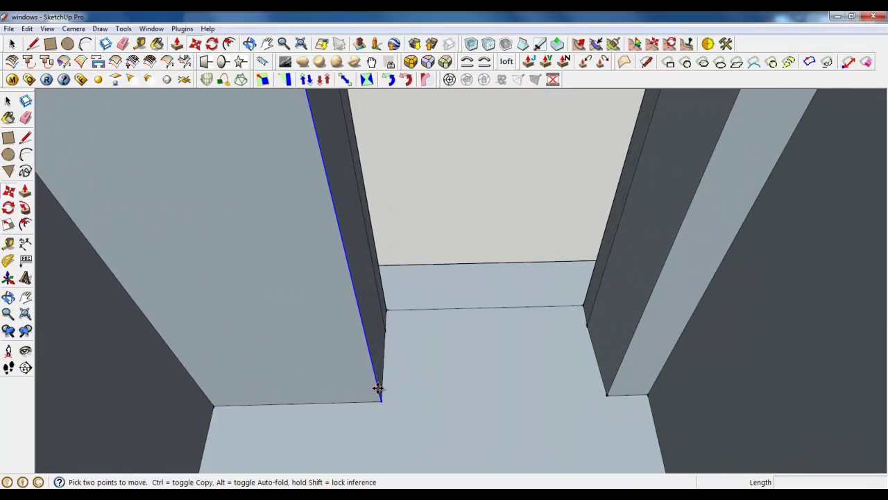
{"action": "left_click", "coordinate": [378, 388]}
{"action": "left_click", "coordinate": [371, 388]}
- Move the inner top edge of the door opening upward to splay the head
{"action": "scroll", "coordinate": [424, 430], "scroll_direction": "down", "scroll_amount": 3}
{"action": "scroll", "coordinate": [415, 142], "scroll_direction": "up", "scroll_amount": 3}
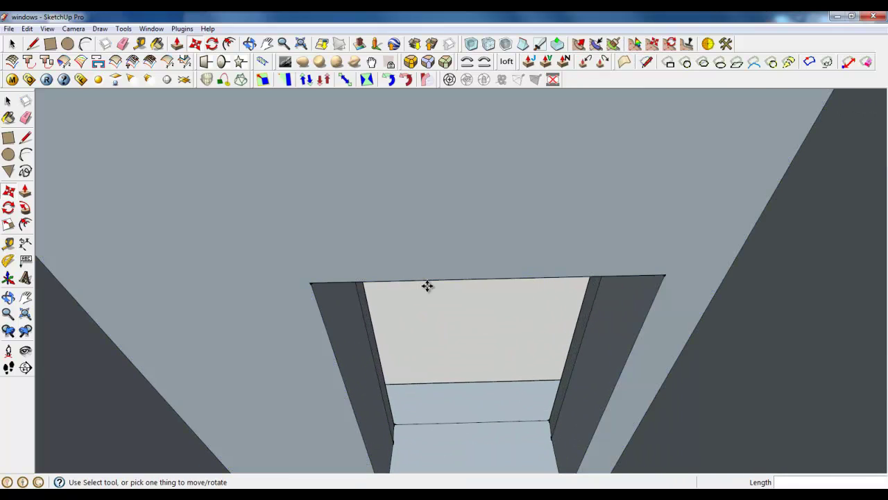
{"action": "left_click", "coordinate": [424, 278]}
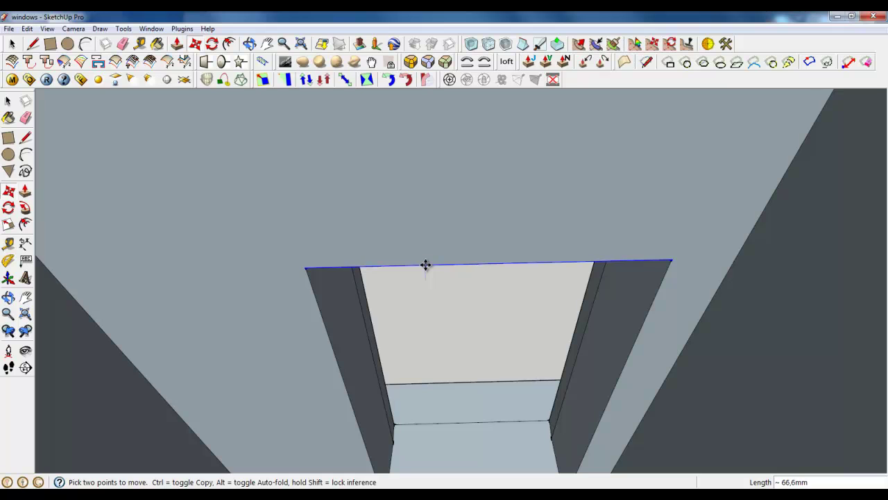
{"action": "key", "text": "Return"}
- Draw a rectangle about 108 mm deep on the floor between the door opening's outer, unsplayed jambs
{"action": "middle_click_drag", "start_coordinate": [426, 264], "coordinate": [474, 303]}
{"action": "scroll", "coordinate": [474, 304], "scroll_direction": "up", "scroll_amount": 4}
{"action": "scroll", "coordinate": [435, 277], "scroll_direction": "up", "scroll_amount": 2}
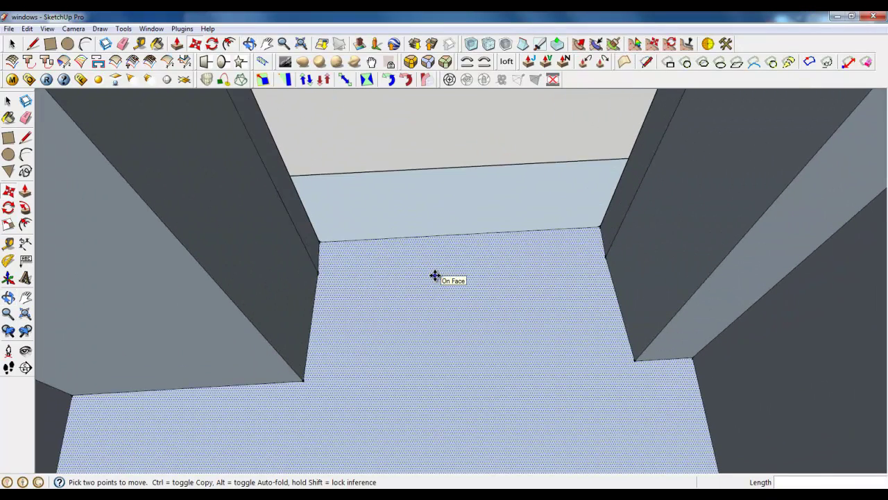
{"action": "scroll", "coordinate": [434, 276], "scroll_direction": "down", "scroll_amount": 2}
{"action": "scroll", "coordinate": [417, 274], "scroll_direction": "up", "scroll_amount": 4}
{"action": "left_click", "coordinate": [50, 43]}
{"action": "scroll", "coordinate": [277, 281], "scroll_direction": "up", "scroll_amount": 3}
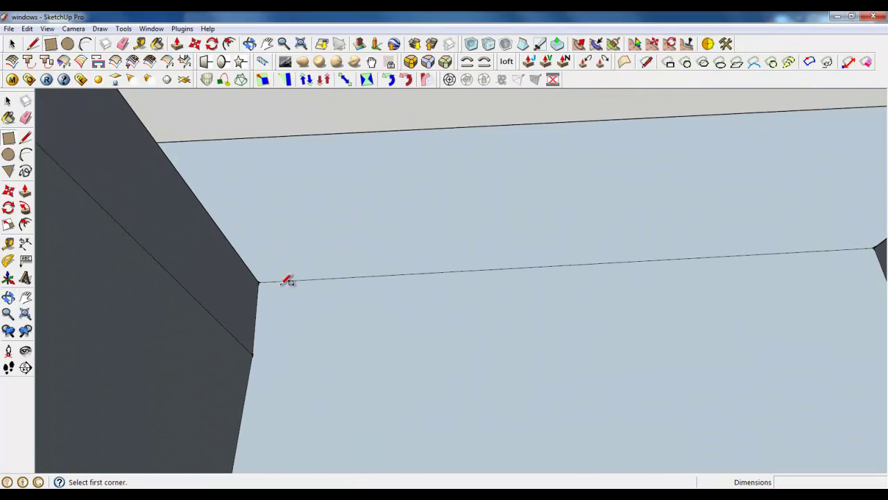
{"action": "left_click", "coordinate": [268, 281]}
{"action": "scroll", "coordinate": [312, 306], "scroll_direction": "down", "scroll_amount": 2}
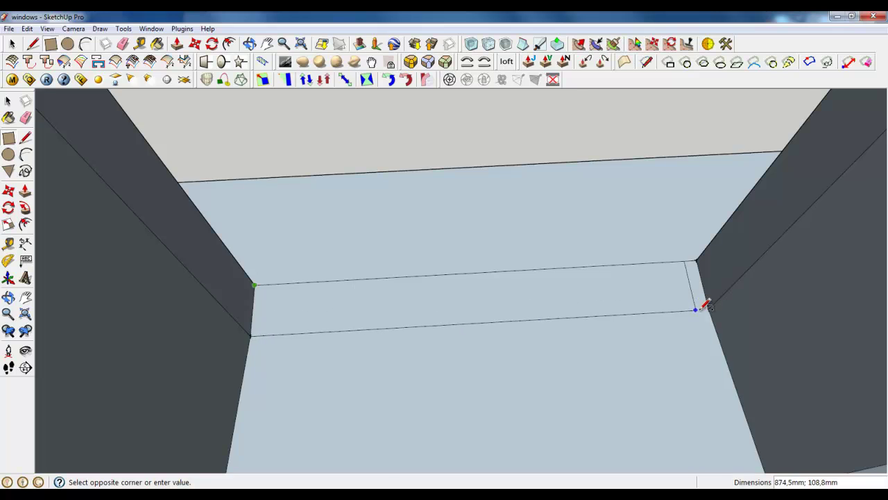
{"action": "left_click", "coordinate": [709, 309]}
- Erase the two unwanted faces that close off the door opening
{"action": "left_click", "coordinate": [13, 44]}
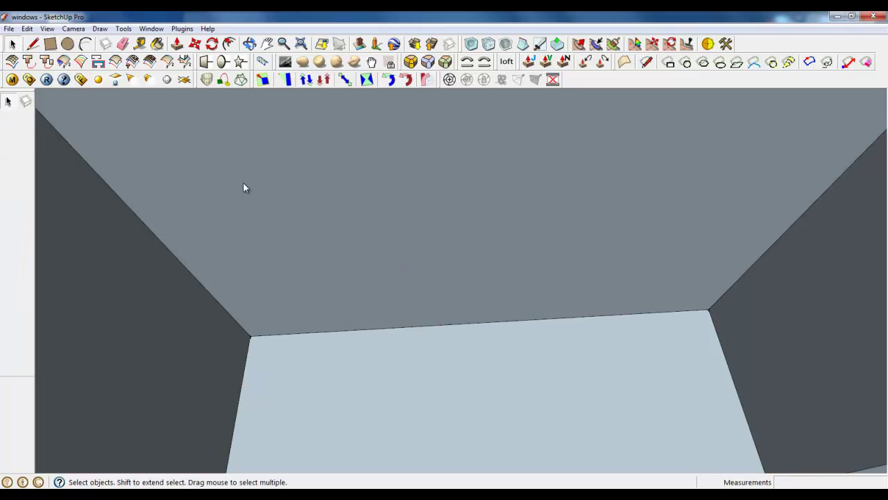
{"action": "right_click", "coordinate": [244, 182]}
{"action": "left_click", "coordinate": [259, 203]}
{"action": "right_click", "coordinate": [319, 175]}
{"action": "left_click", "coordinate": [343, 193]}
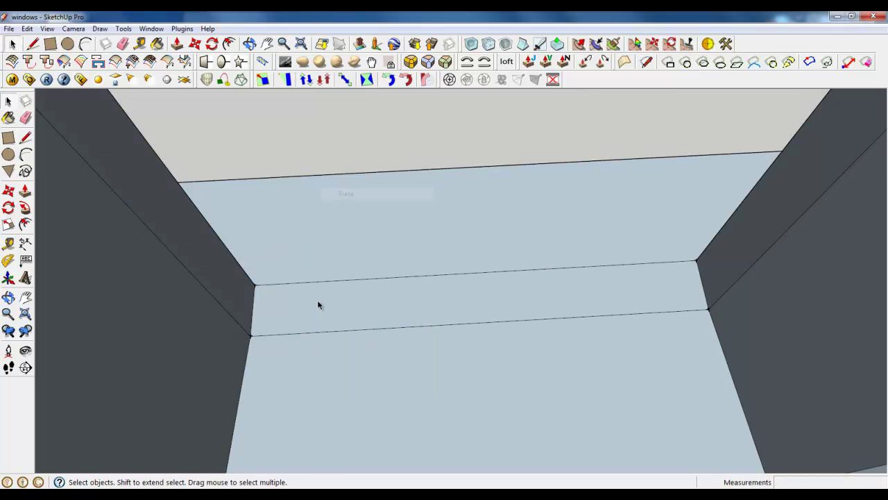
- Make a group of the rectangle at the foot of the door opening, including its edges
{"action": "double_click", "coordinate": [274, 297]}
{"action": "right_click", "coordinate": [273, 295]}
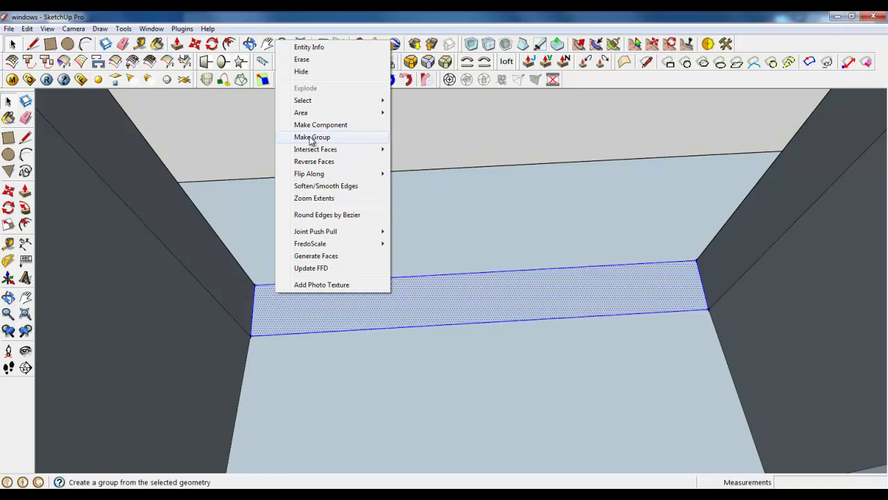
{"action": "left_click", "coordinate": [317, 192]}
- Extrude the rectangle inside its group 2000 mm upward to the head of the door opening
{"action": "double_click", "coordinate": [314, 321]}
{"action": "left_click", "coordinate": [177, 43]}
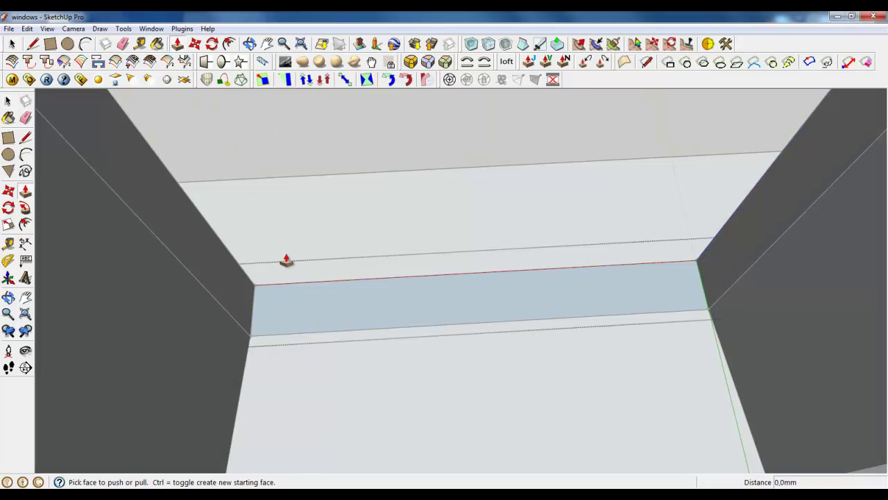
{"action": "left_click", "coordinate": [284, 278]}
{"action": "scroll", "coordinate": [410, 373], "scroll_direction": "down", "scroll_amount": 5}
{"action": "scroll", "coordinate": [361, 305], "scroll_direction": "up", "scroll_amount": 4}
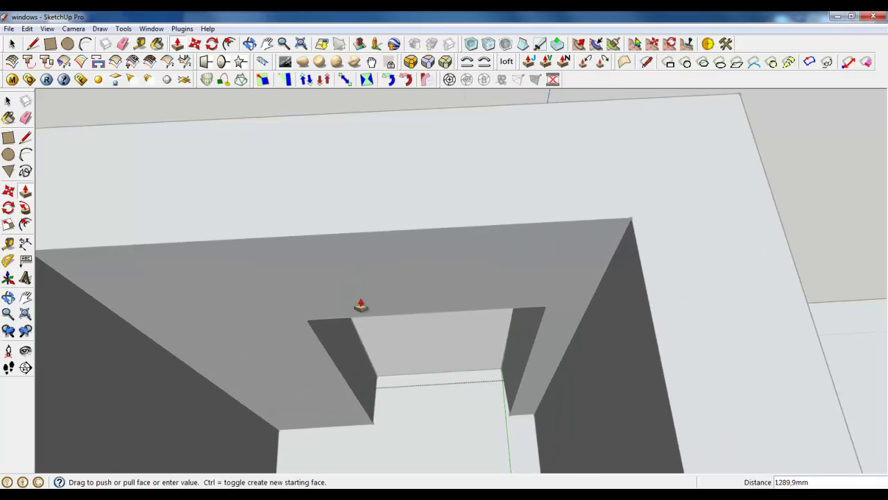
{"action": "middle_click_drag", "start_coordinate": [382, 357], "coordinate": [367, 174]}
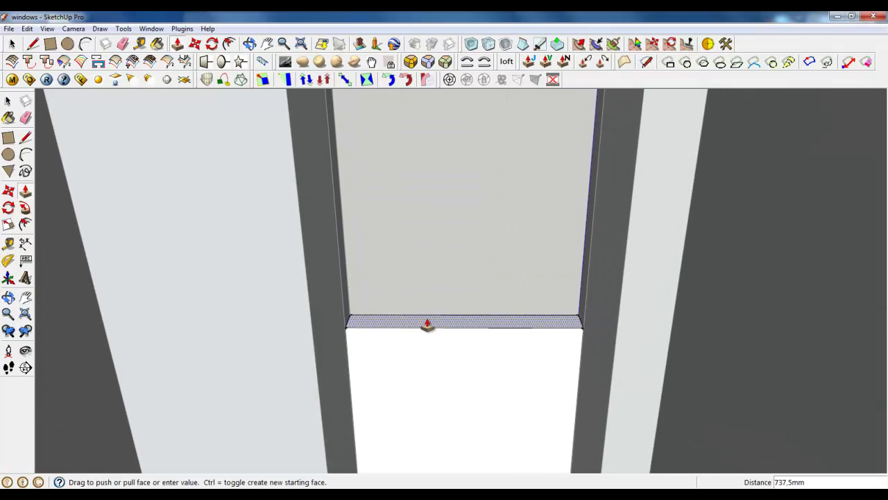
{"action": "middle_click_drag", "start_coordinate": [456, 331], "coordinate": [445, 294]}
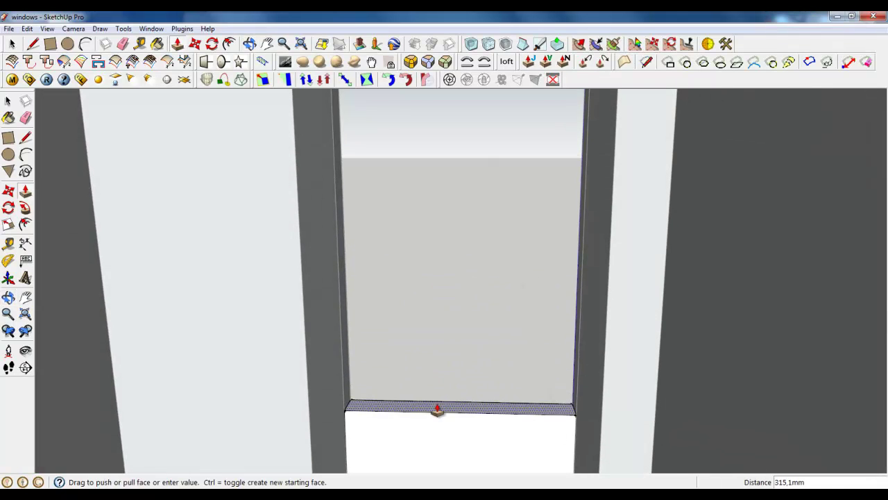
{"action": "scroll", "coordinate": [277, 394], "scroll_direction": "down", "scroll_amount": 3}
{"action": "scroll", "coordinate": [300, 183], "scroll_direction": "up", "scroll_amount": 4}
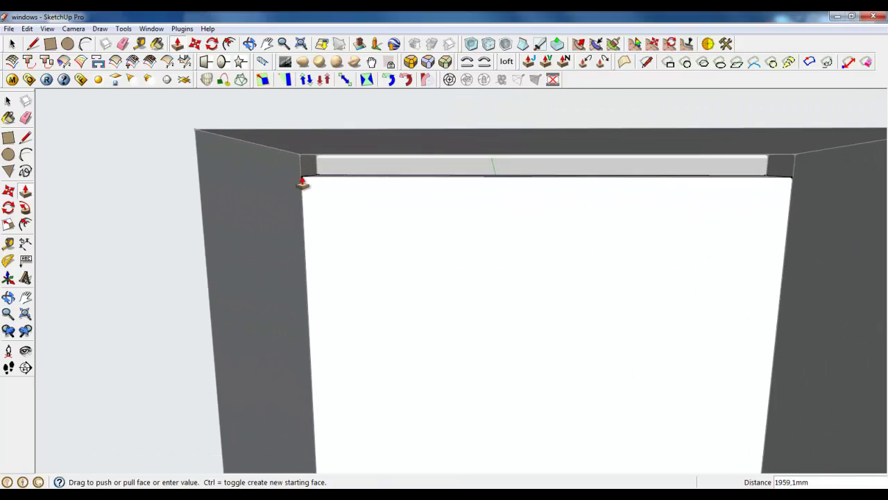
{"action": "middle_click_drag", "start_coordinate": [301, 183], "coordinate": [298, 167]}
{"action": "left_click", "coordinate": [301, 162]}
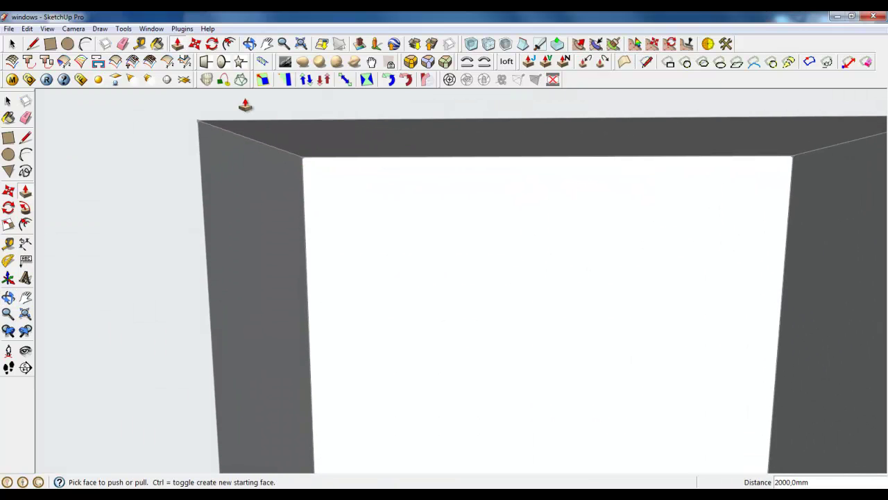
- Offset the outline of the door block's room-side face 20 mm inward
{"action": "left_click", "coordinate": [229, 43]}
{"action": "left_click", "coordinate": [395, 157]}
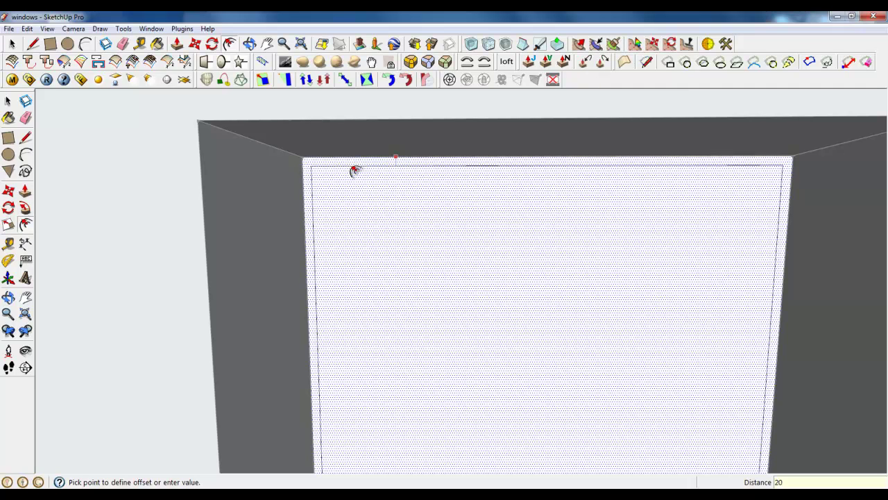
{"action": "key", "text": "Return"}
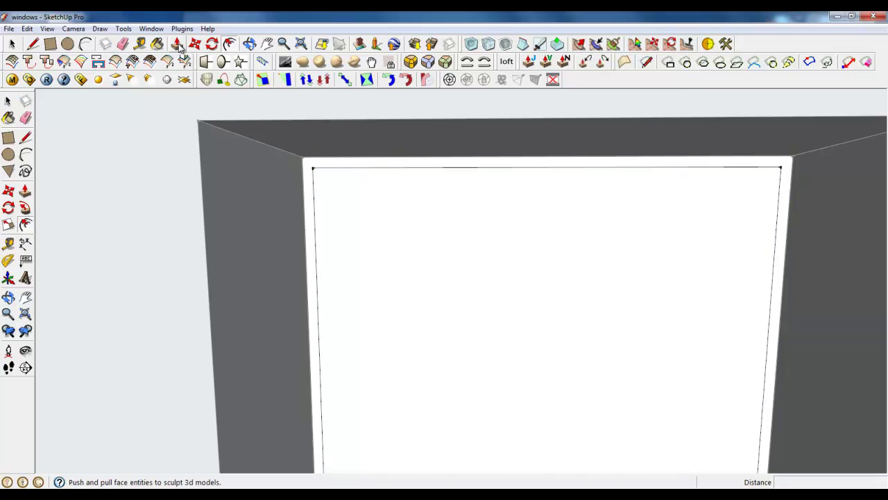
- Move the bottom edge of the offset outline 20 mm down onto the base of the door block
{"action": "left_click", "coordinate": [25, 350]}
{"action": "left_click_drag", "start_coordinate": [476, 182], "coordinate": [410, 182]}
{"action": "left_click", "coordinate": [196, 44]}
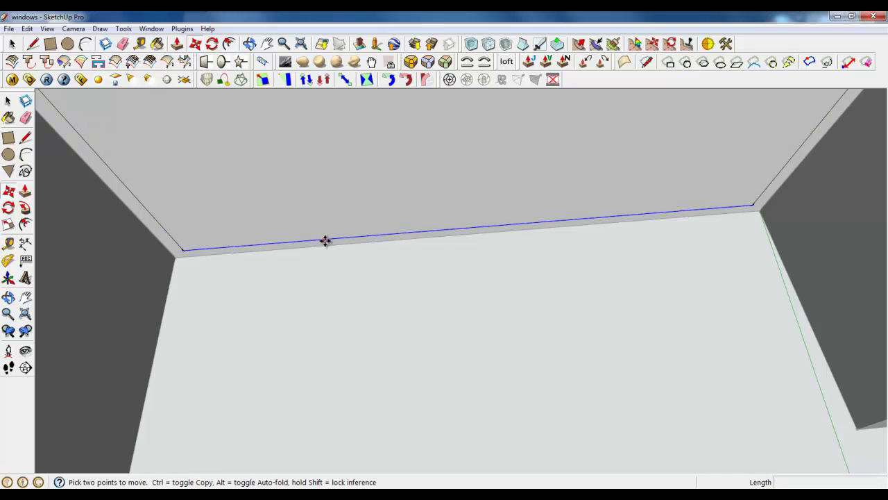
{"action": "left_click", "coordinate": [326, 240]}
{"action": "key", "text": "Escape"}
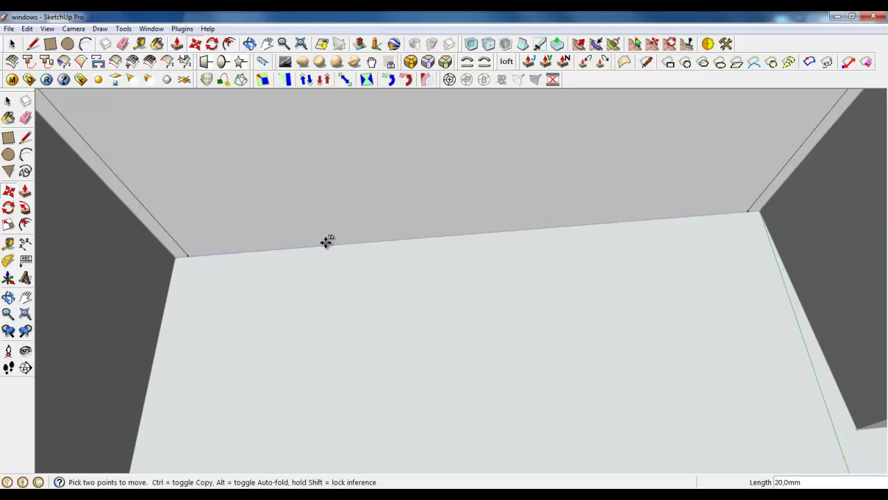
- Push the inner panel of the door block back 108.4 mm through its depth to leave a hollow frame
{"action": "left_click", "coordinate": [177, 45]}
{"action": "middle_click_drag", "start_coordinate": [244, 166], "coordinate": [417, 461]}
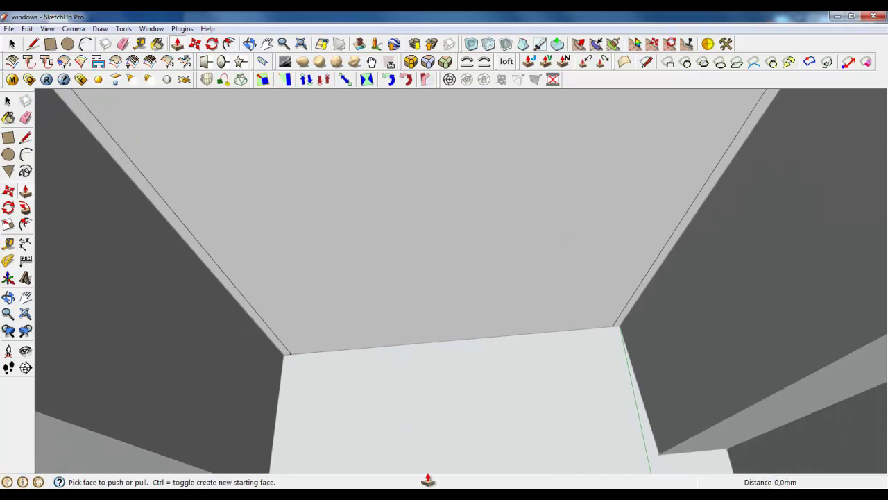
{"action": "left_click_drag", "start_coordinate": [374, 321], "coordinate": [384, 278]}
{"action": "middle_click_drag", "start_coordinate": [384, 278], "coordinate": [248, 269]}
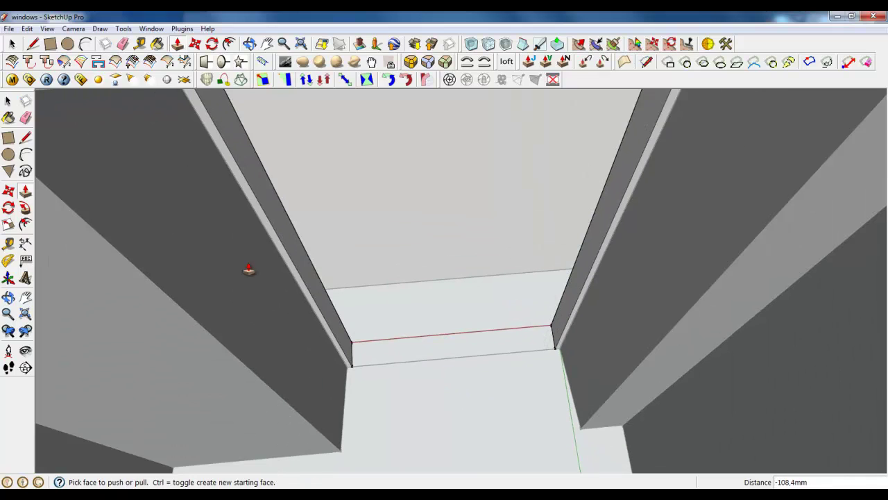
- Try to draw a line across the threshold between the frame's two jambs, and undo it
{"action": "left_click", "coordinate": [21, 44]}
{"action": "scroll", "coordinate": [343, 361], "scroll_direction": "up", "scroll_amount": 5}
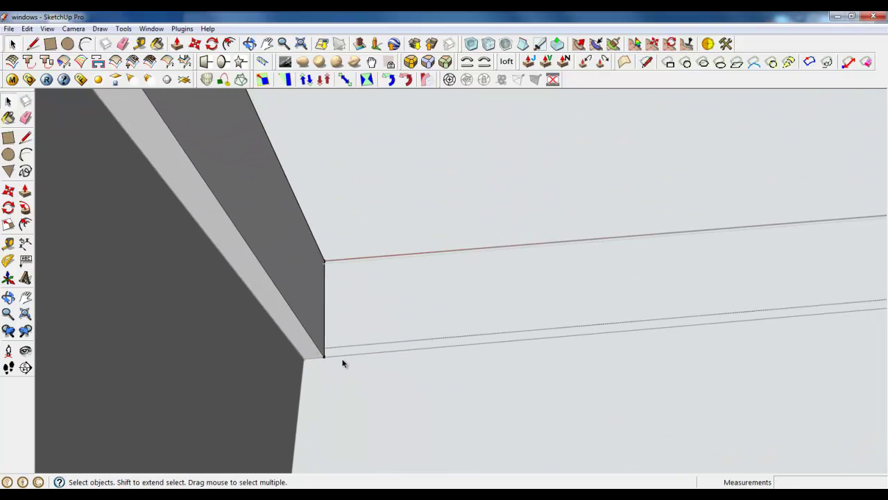
{"action": "left_click", "coordinate": [33, 44]}
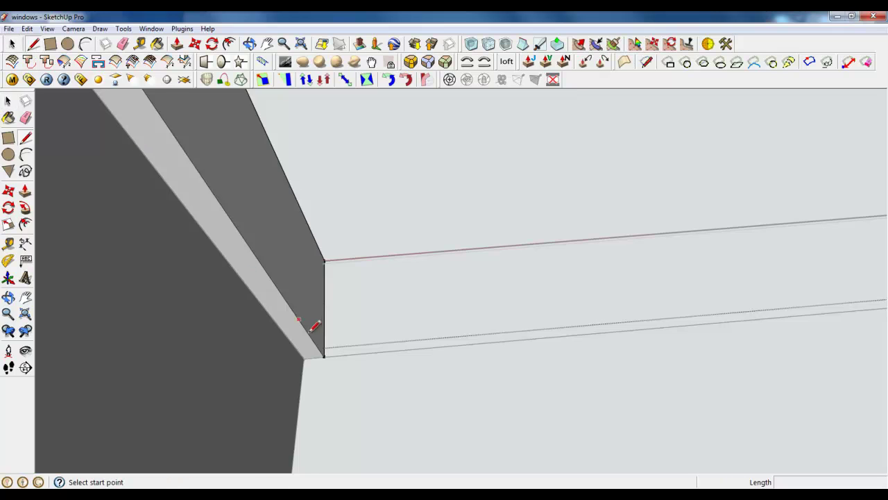
{"action": "left_click", "coordinate": [324, 294]}
{"action": "scroll", "coordinate": [324, 299], "scroll_direction": "down", "scroll_amount": 3}
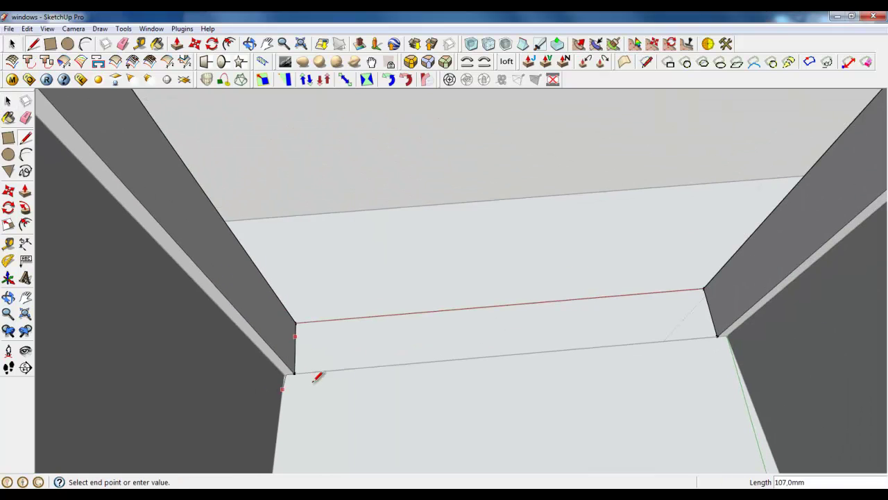
{"action": "left_click", "coordinate": [707, 295]}
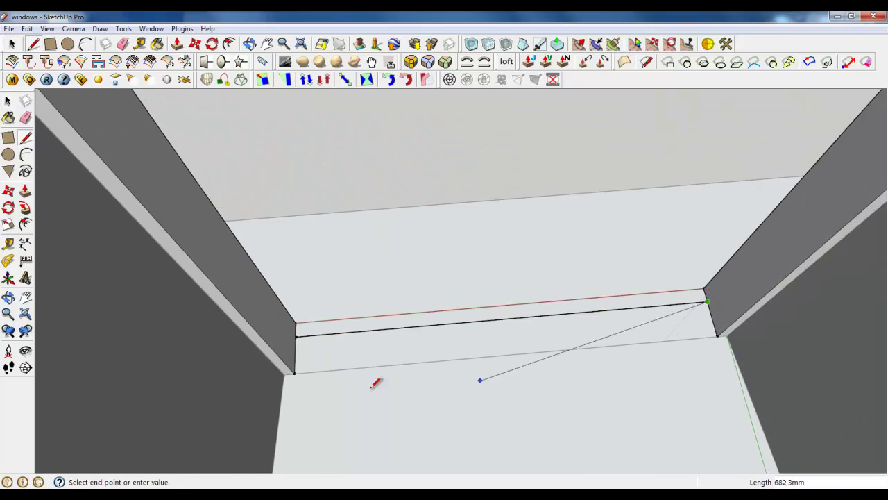
{"action": "scroll", "coordinate": [635, 339], "scroll_direction": "up", "scroll_amount": 3}
{"action": "scroll", "coordinate": [201, 281], "scroll_direction": "down", "scroll_amount": 2}
{"action": "scroll", "coordinate": [281, 316], "scroll_direction": "down", "scroll_amount": 2}
{"action": "scroll", "coordinate": [639, 283], "scroll_direction": "up", "scroll_amount": 4}
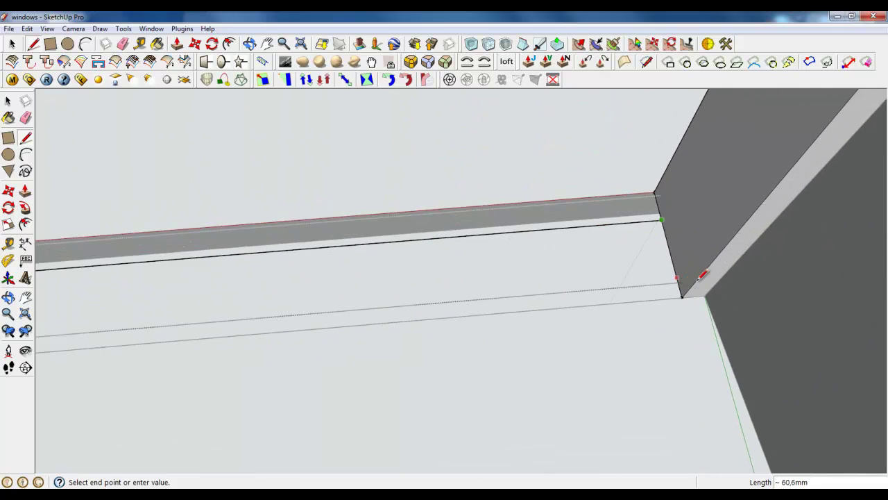
{"action": "mouse_move", "coordinate": [641, 304]}
{"action": "middle_mouse_down"}
{"action": "mouse_move", "coordinate": [589, 237]}
{"action": "mouse_move", "coordinate": [595, 188]}
{"action": "mouse_move", "coordinate": [608, 228]}
{"action": "middle_mouse_up"}
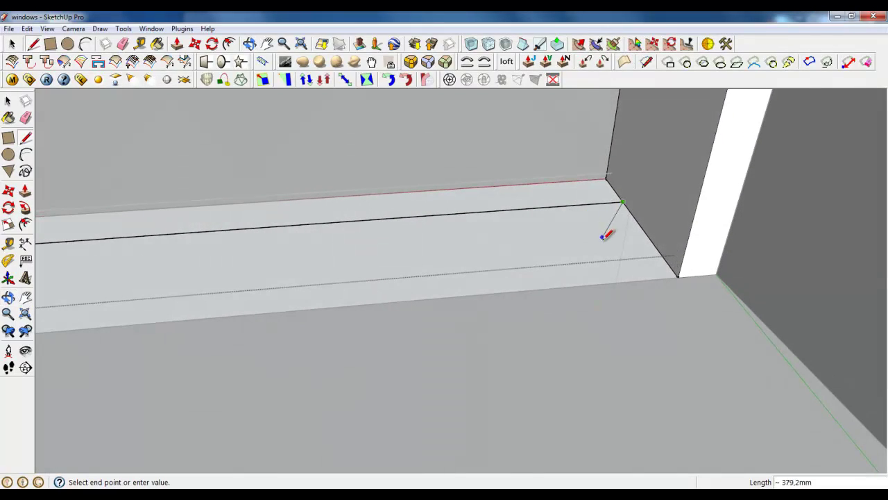
{"action": "key", "text": "Escape"}
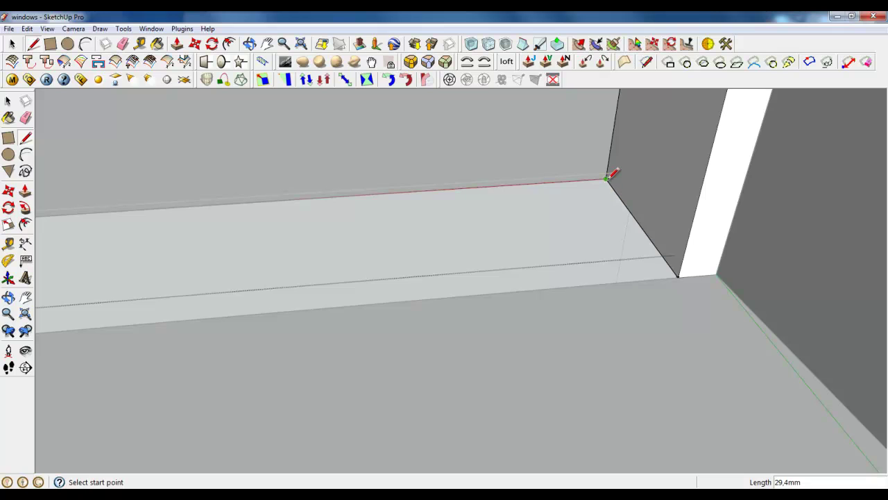
- Try to form a threshold face with lines along its right side and 860 mm rear edge, and erase the face filling the opening
{"action": "left_click", "coordinate": [607, 179]}
{"action": "left_click", "coordinate": [680, 276]}
{"action": "left_click", "coordinate": [608, 179]}
{"action": "scroll", "coordinate": [746, 311], "scroll_direction": "down", "scroll_amount": 2}
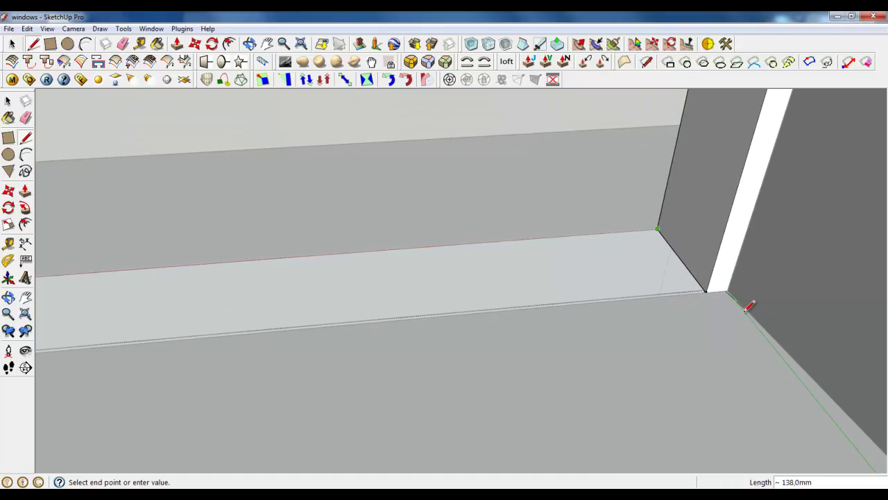
{"action": "scroll", "coordinate": [748, 307], "scroll_direction": "down", "scroll_amount": 3}
{"action": "left_click", "coordinate": [173, 305]}
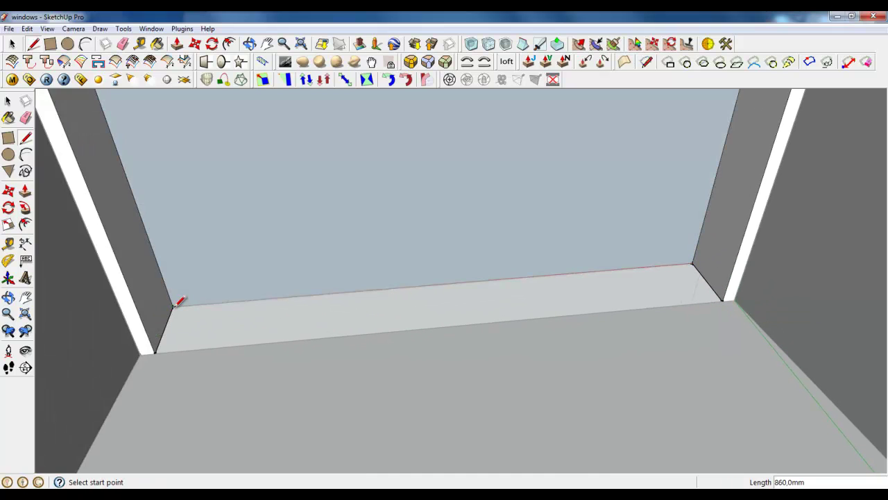
{"action": "right_click", "coordinate": [192, 270]}
{"action": "left_click", "coordinate": [217, 56]}
{"action": "right_click", "coordinate": [212, 318]}
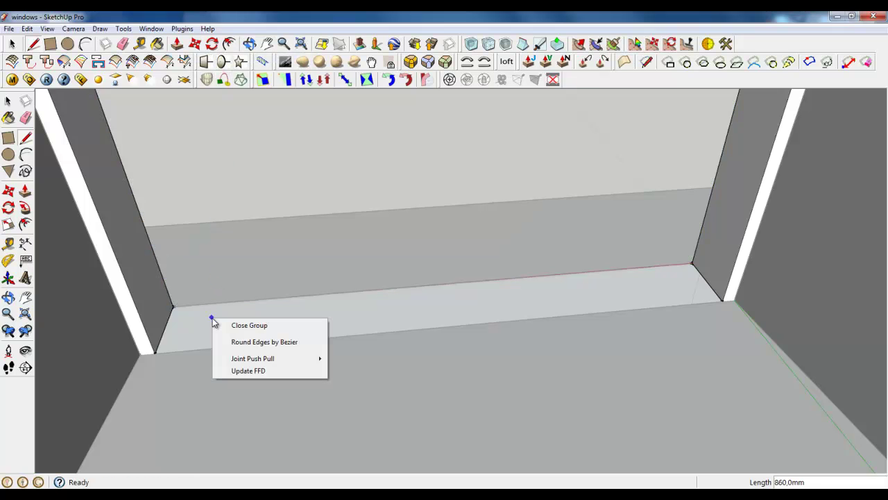
- Draw an 860 by 108.4 mm rectangle across the threshold between the inner corners of the frame's jambs
{"action": "left_click", "coordinate": [16, 45]}
{"action": "scroll", "coordinate": [204, 365], "scroll_direction": "up", "scroll_amount": 2}
{"action": "middle_click_drag", "start_coordinate": [204, 365], "coordinate": [129, 353]}
{"action": "left_click", "coordinate": [46, 62]}
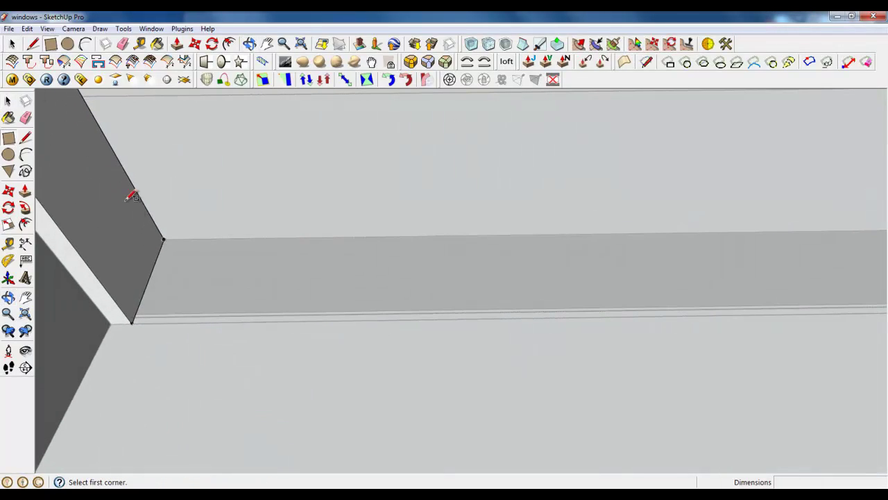
{"action": "left_click", "coordinate": [164, 240]}
{"action": "scroll", "coordinate": [143, 222], "scroll_direction": "down", "scroll_amount": 3}
{"action": "left_click", "coordinate": [680, 269]}
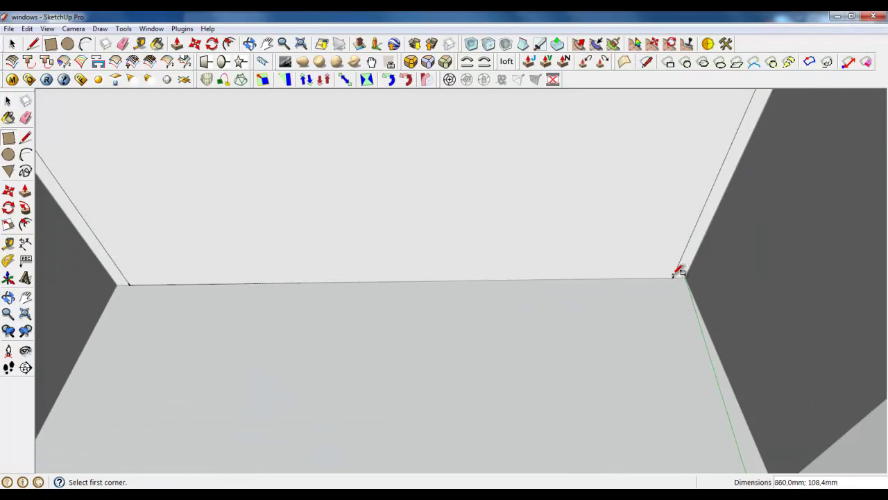
- Erase the front and rear faces filling the door frame, and select the remaining threshold face
{"action": "right_click", "coordinate": [555, 221]}
{"action": "left_click", "coordinate": [571, 185]}
{"action": "right_click", "coordinate": [569, 184]}
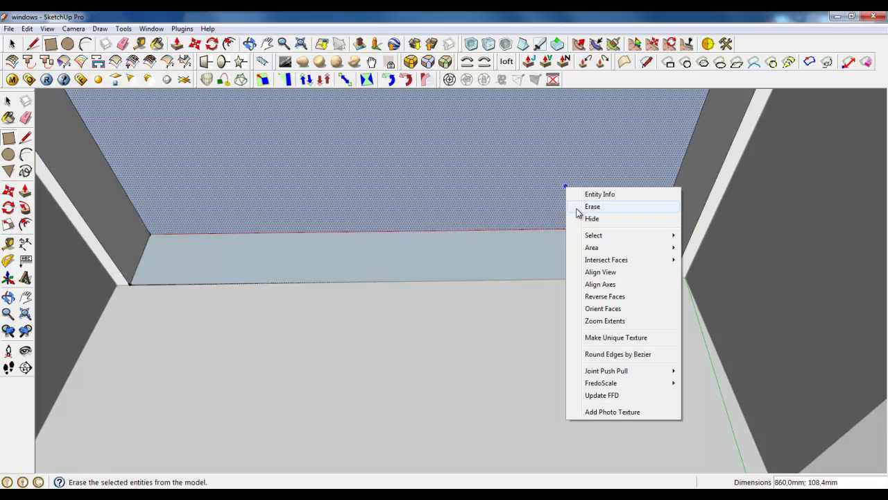
{"action": "left_click", "coordinate": [582, 203]}
{"action": "left_click", "coordinate": [14, 44]}
{"action": "left_click", "coordinate": [160, 257]}
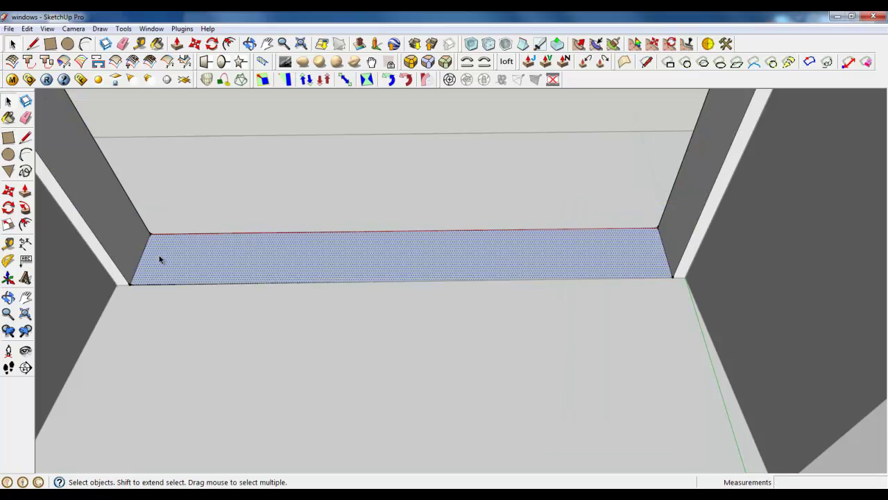
- Draw a stepped outline from the threshold's front right corner: about 4 mm forward, outward across the jamb's front, and about 8 mm forward
{"action": "scroll", "coordinate": [159, 250], "scroll_direction": "up", "scroll_amount": 2}
{"action": "middle_click_drag", "start_coordinate": [246, 297], "coordinate": [62, 190]}
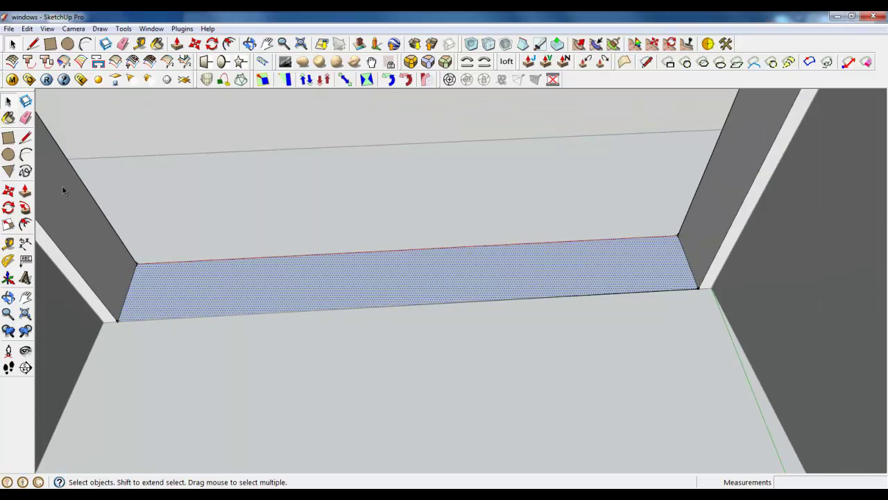
{"action": "left_click", "coordinate": [32, 44]}
{"action": "scroll", "coordinate": [750, 321], "scroll_direction": "up", "scroll_amount": 3}
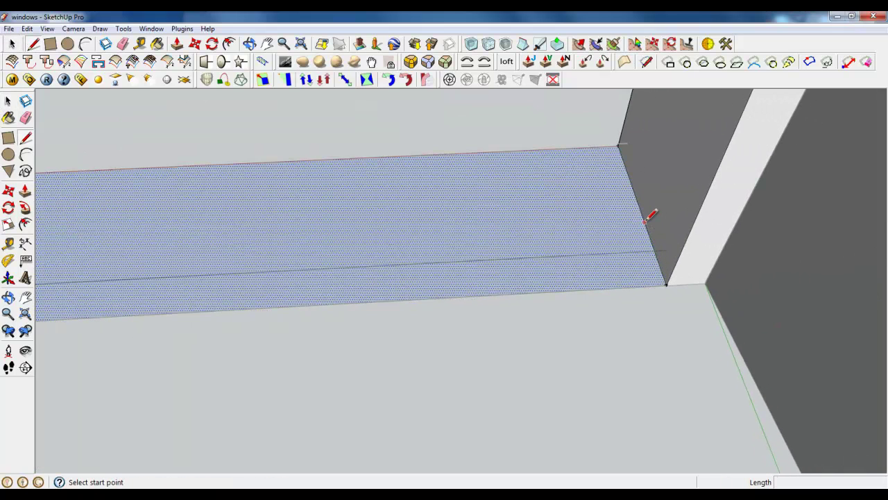
{"action": "left_click", "coordinate": [644, 220]}
{"action": "left_click", "coordinate": [666, 284]}
{"action": "scroll", "coordinate": [669, 279], "scroll_direction": "up", "scroll_amount": 3}
{"action": "left_click", "coordinate": [662, 285]}
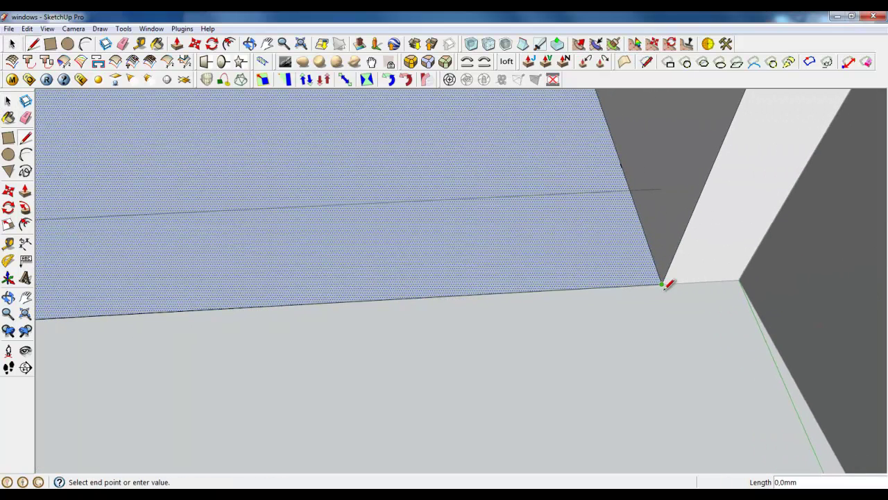
{"action": "left_click", "coordinate": [665, 295]}
{"action": "left_click", "coordinate": [708, 294]}
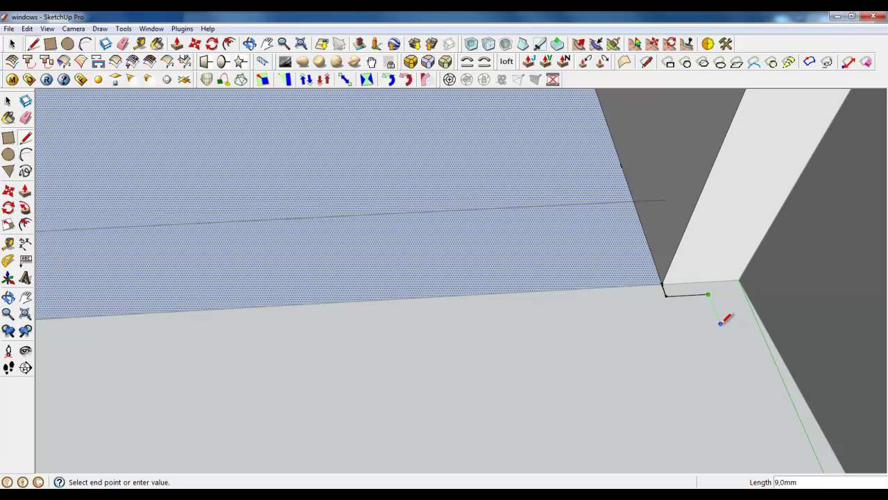
{"action": "left_click", "coordinate": [719, 321]}
- Check the lengths of the stepped outline's first two segments by tracing over them with the Line tool
{"action": "scroll", "coordinate": [741, 321], "scroll_direction": "down", "scroll_amount": 3}
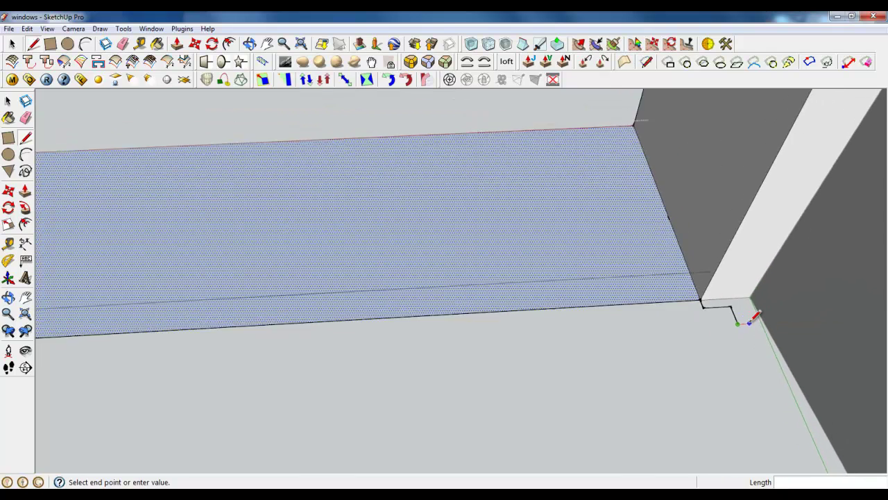
{"action": "scroll", "coordinate": [743, 305], "scroll_direction": "up", "scroll_amount": 3}
{"action": "left_click", "coordinate": [685, 293]}
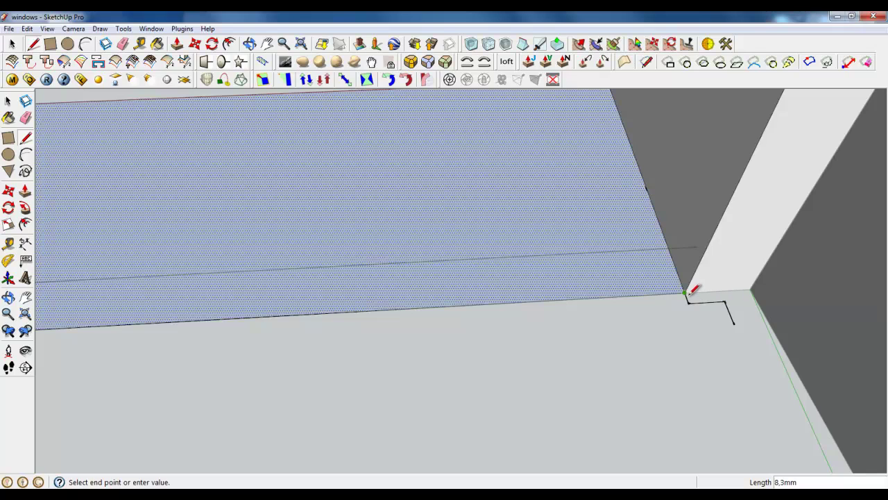
{"action": "left_click", "coordinate": [690, 303]}
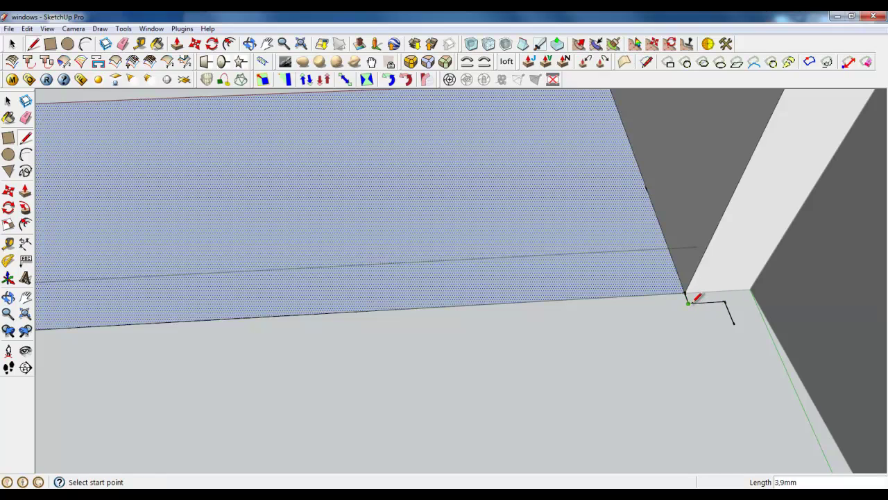
{"action": "left_click", "coordinate": [689, 303]}
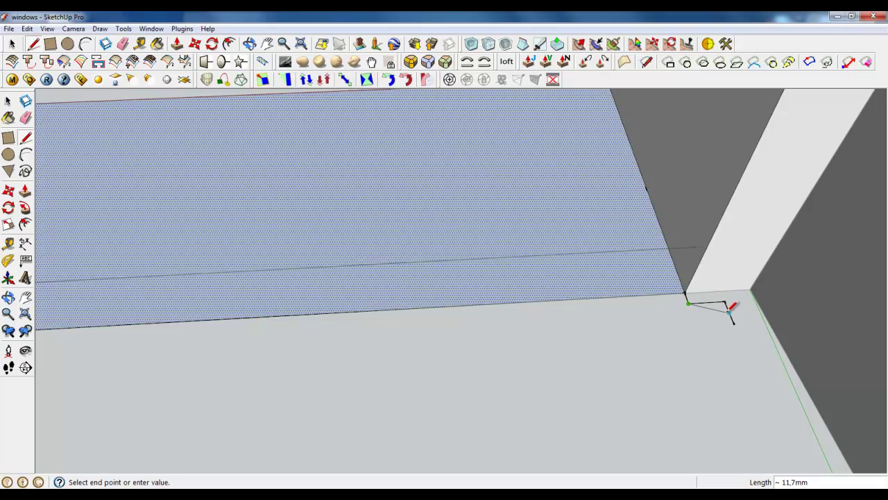
{"action": "left_click", "coordinate": [725, 303]}
{"action": "key", "text": "Escape"}
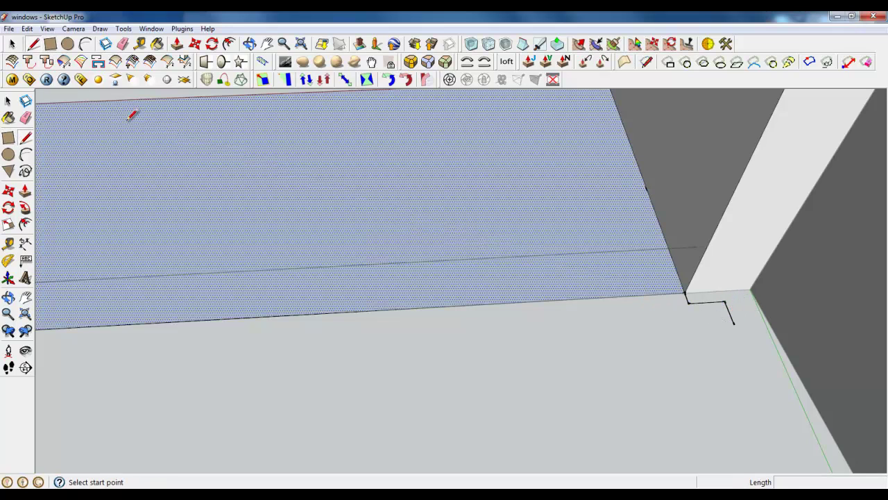
- Draw the strip's front edge about 880 mm along the red axis and close it with a matching step at the left jamb's corner
{"action": "left_click", "coordinate": [734, 324]}
{"action": "scroll", "coordinate": [803, 317], "scroll_direction": "down", "scroll_amount": 5}
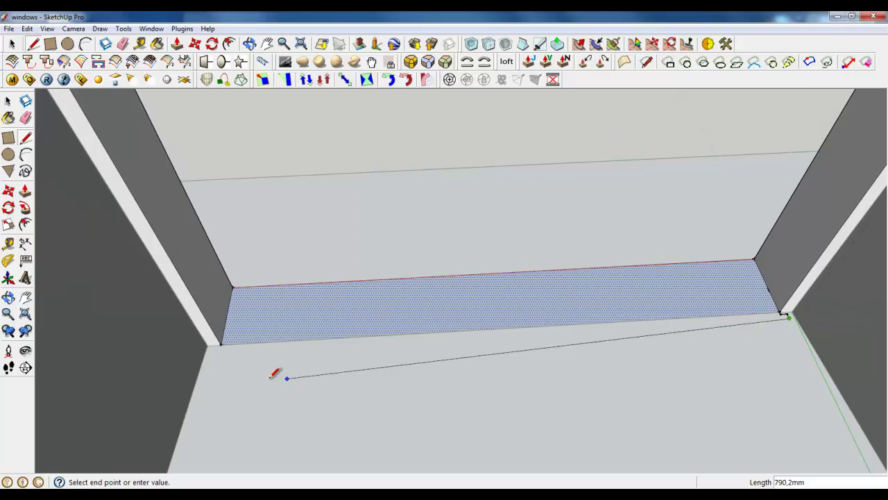
{"action": "scroll", "coordinate": [274, 375], "scroll_direction": "up", "scroll_amount": 4}
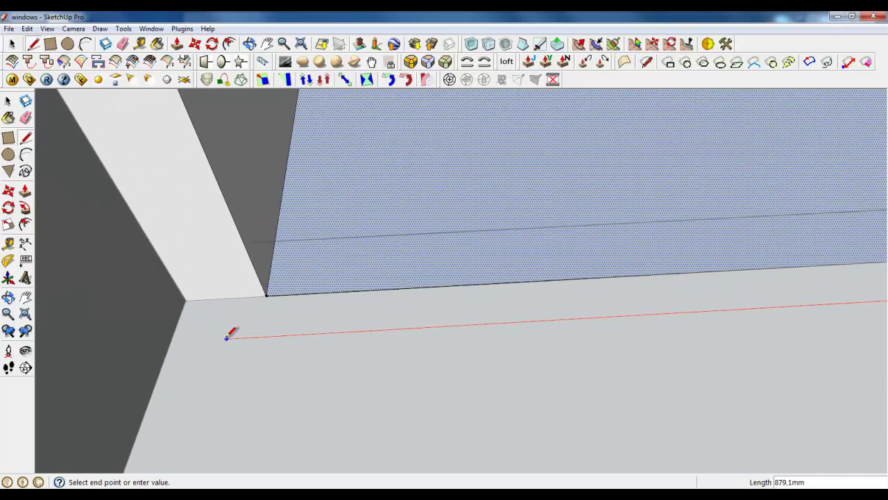
{"action": "left_click", "coordinate": [219, 338]}
{"action": "left_click", "coordinate": [224, 310]}
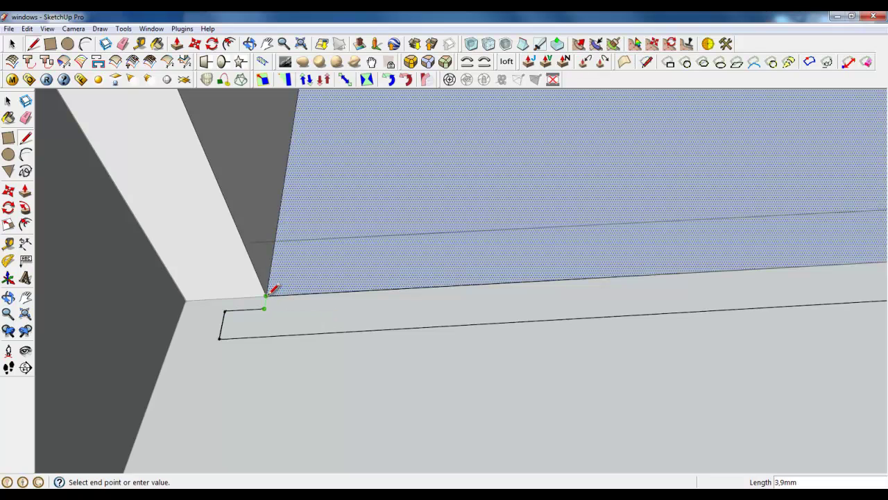
{"action": "left_click", "coordinate": [267, 295]}
- Erase the edge between the threshold and the new front strip, and select the merged face with its edges
{"action": "key", "text": "space"}
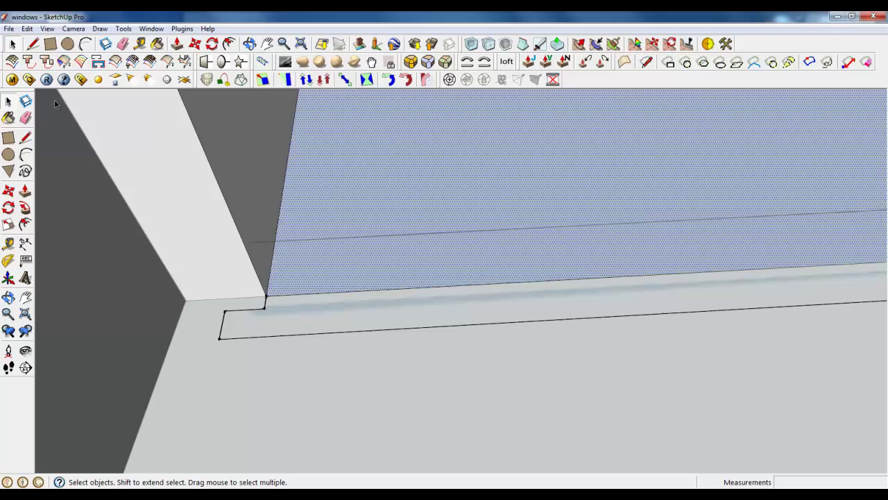
{"action": "left_click", "coordinate": [276, 294]}
{"action": "left_click", "coordinate": [382, 341]}
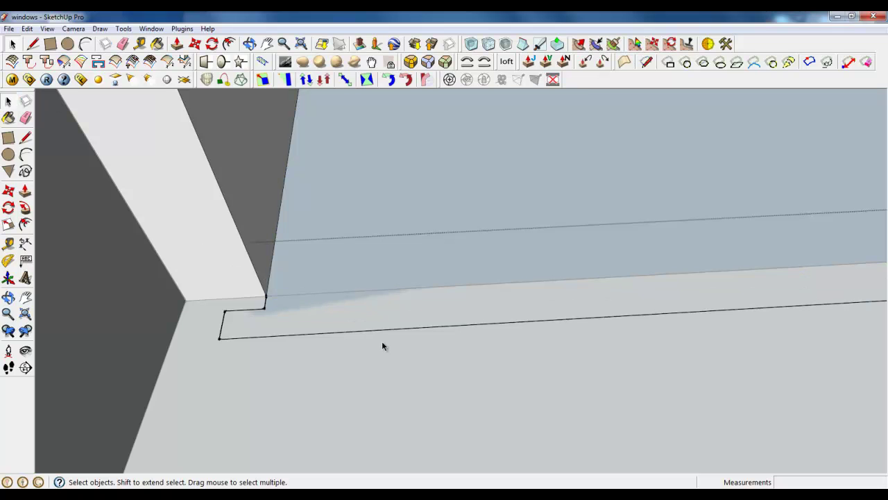
{"action": "left_click", "coordinate": [310, 267]}
- Split the threshold face with an 860 mm line across it from the left jamb to the right jamb
{"action": "scroll", "coordinate": [247, 379], "scroll_direction": "down", "scroll_amount": 4}
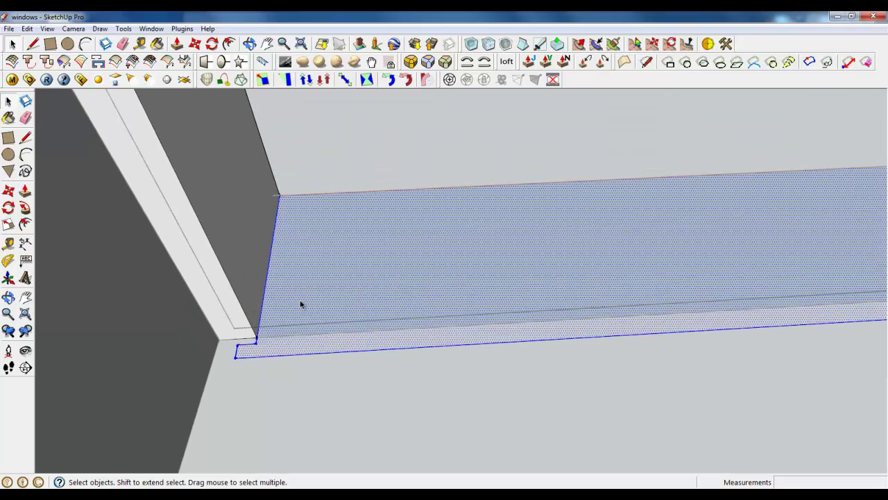
{"action": "left_click", "coordinate": [32, 44]}
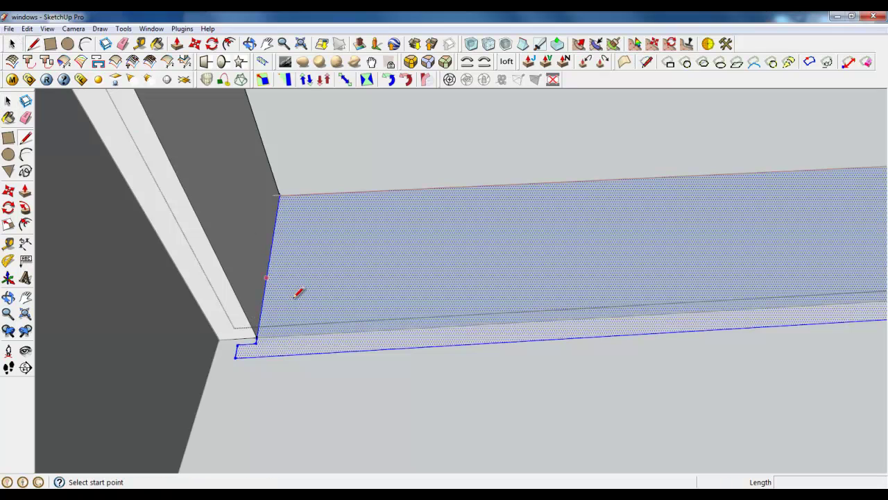
{"action": "left_click", "coordinate": [264, 300]}
{"action": "scroll", "coordinate": [208, 312], "scroll_direction": "down", "scroll_amount": 5}
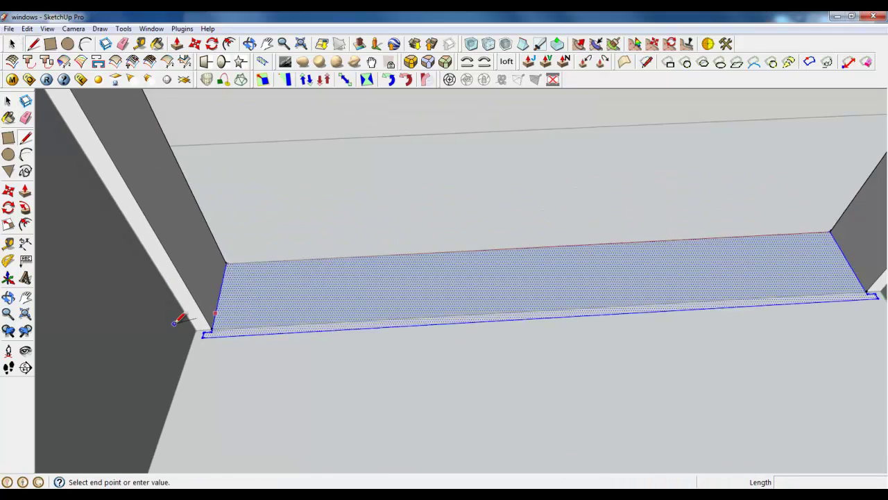
{"action": "scroll", "coordinate": [178, 318], "scroll_direction": "up", "scroll_amount": 2}
{"action": "left_click", "coordinate": [677, 286]}
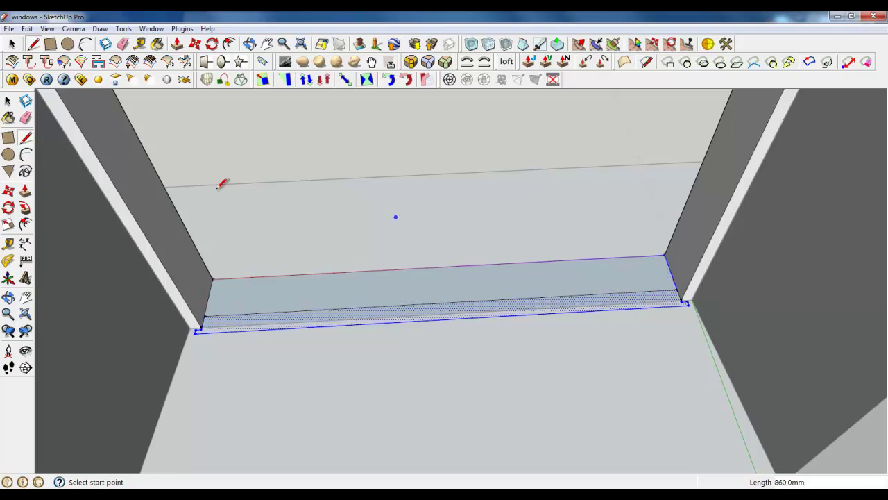
- Try to erase the left side edge of the threshold's rear part
{"action": "left_click", "coordinate": [11, 44]}
{"action": "left_click", "coordinate": [206, 308]}
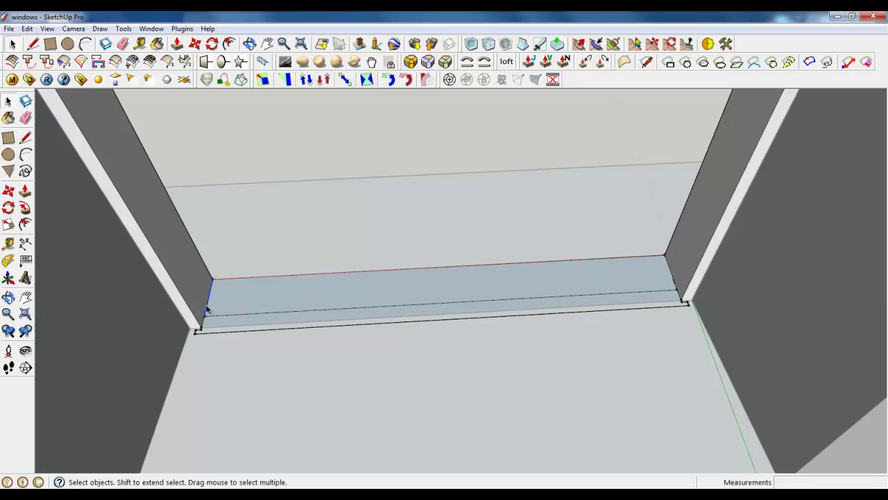
{"action": "key", "text": "Delete"}
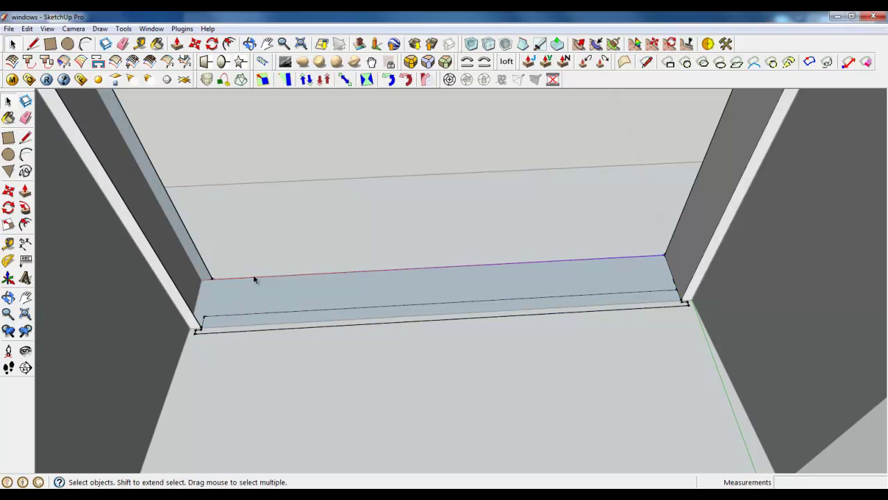
- Group the front part of the threshold face together with its bounding edges
{"action": "scroll", "coordinate": [216, 317], "scroll_direction": "up", "scroll_amount": 3}
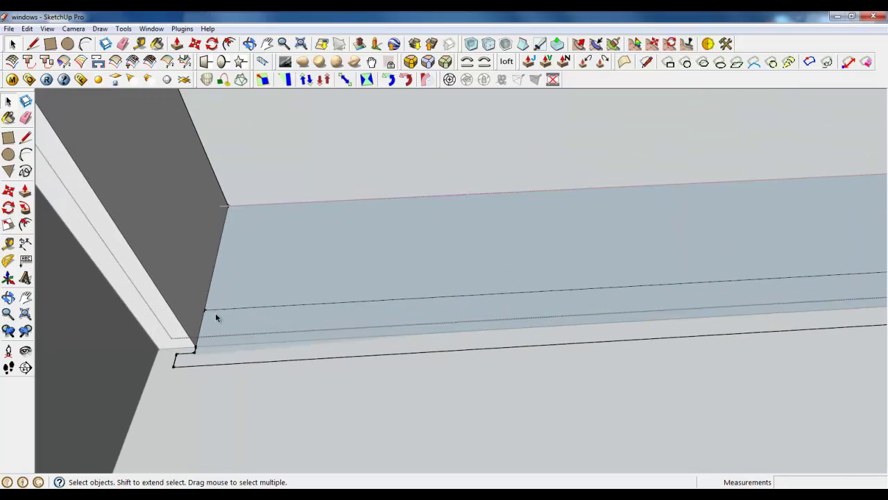
{"action": "left_click", "coordinate": [216, 321]}
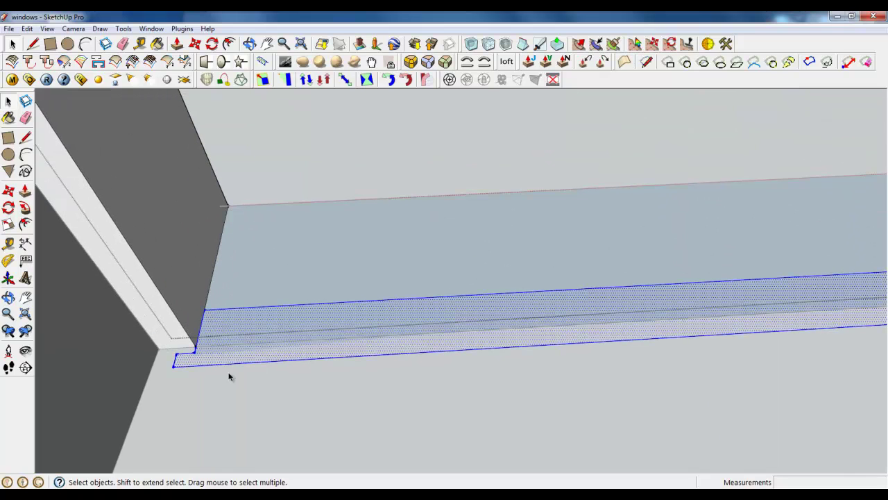
{"action": "right_click", "coordinate": [213, 333]}
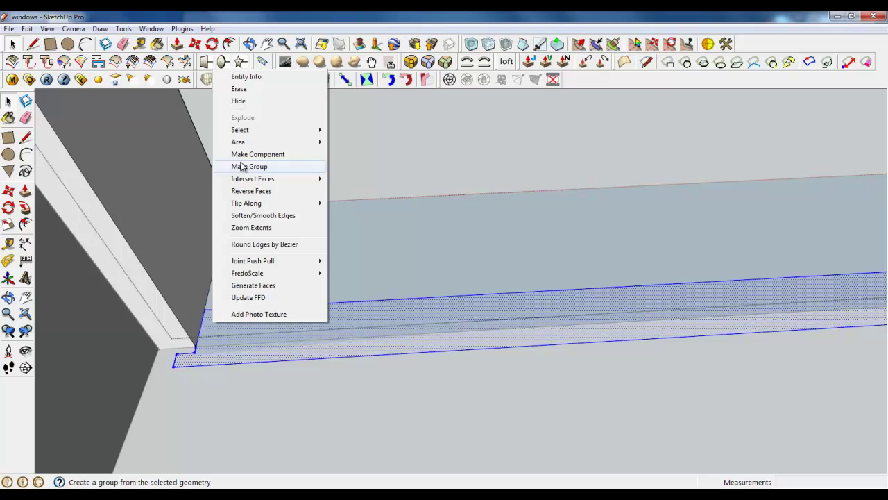
{"action": "left_click", "coordinate": [241, 166]}
- Open the new group and move its face straight up by 5 mm above the threshold
{"action": "double_click", "coordinate": [220, 354]}
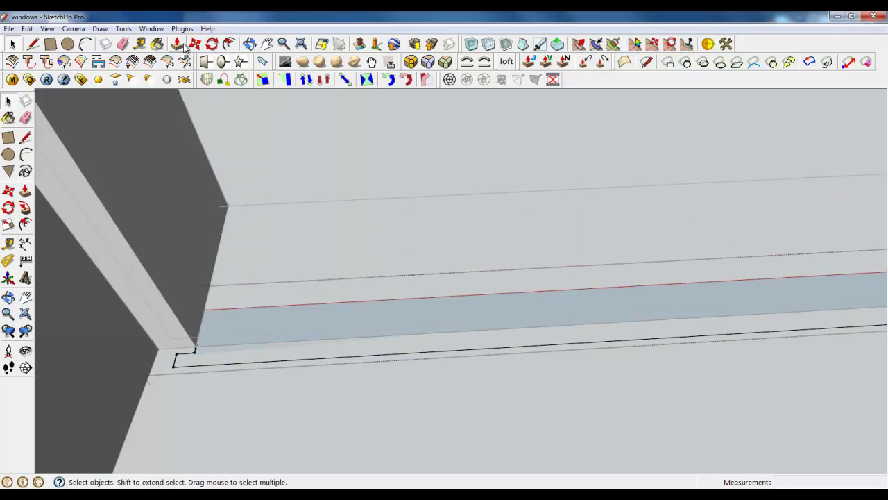
{"action": "left_click", "coordinate": [208, 325]}
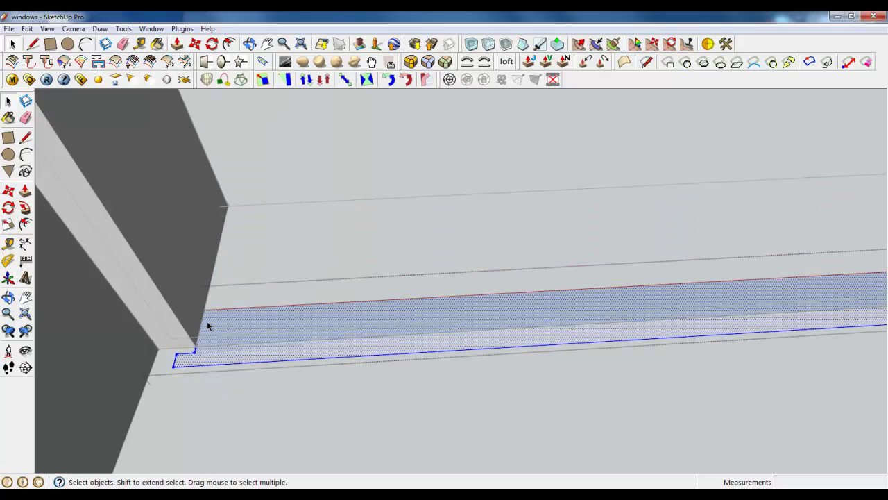
{"action": "left_click", "coordinate": [197, 44]}
{"action": "middle_click_drag", "start_coordinate": [123, 357], "coordinate": [267, 324]}
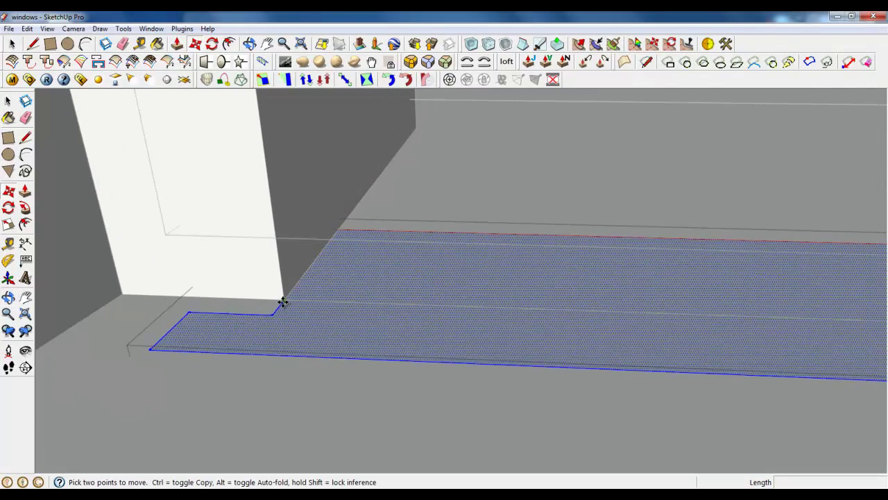
{"action": "left_click", "coordinate": [283, 302]}
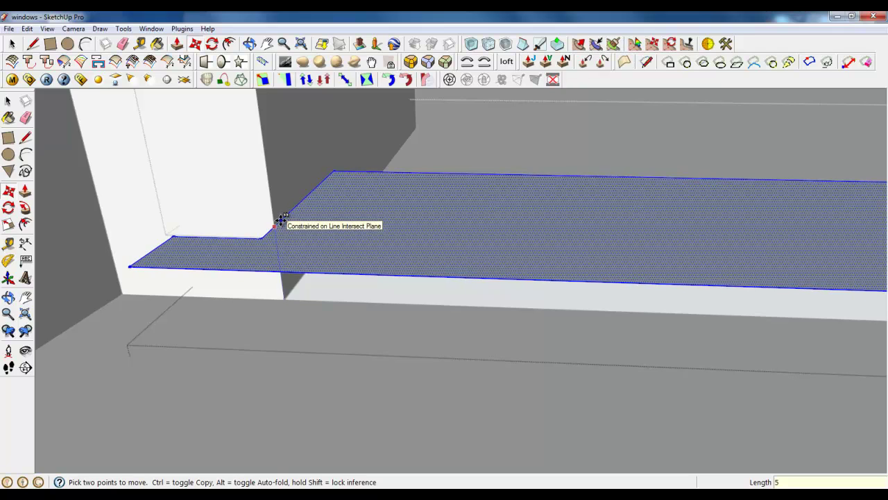
{"action": "key", "text": "Return"}
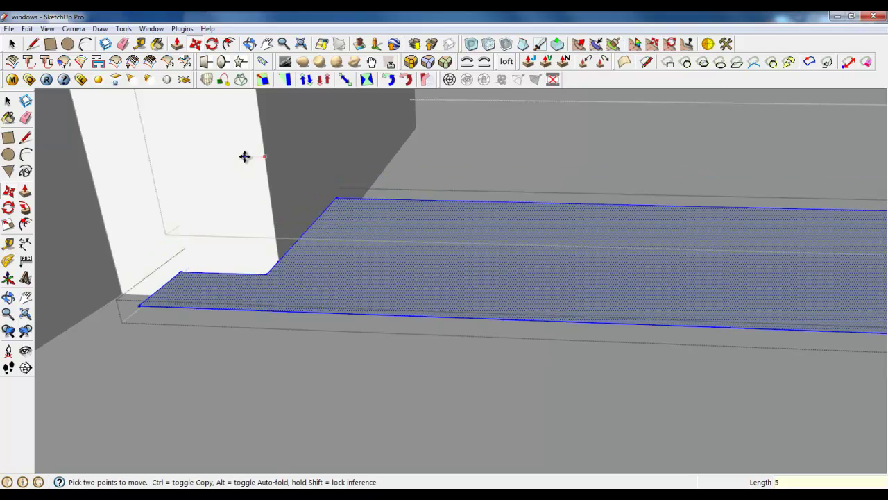
- Extrude the raised face upward about 1989 mm to form a door leaf ending just below the frame's head
{"action": "key", "text": "p"}
{"action": "scroll", "coordinate": [248, 366], "scroll_direction": "down", "scroll_amount": 5}
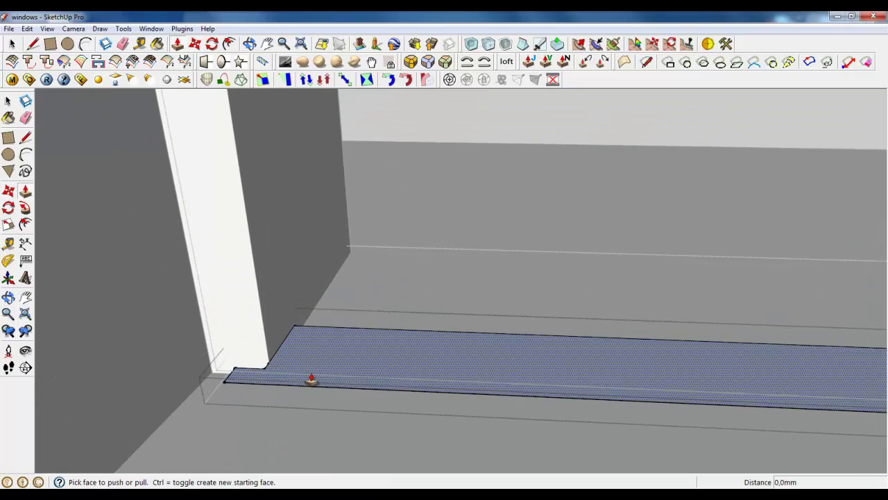
{"action": "left_click", "coordinate": [309, 372]}
{"action": "middle_click_drag", "start_coordinate": [251, 208], "coordinate": [258, 363]}
{"action": "scroll", "coordinate": [293, 442], "scroll_direction": "down", "scroll_amount": 10}
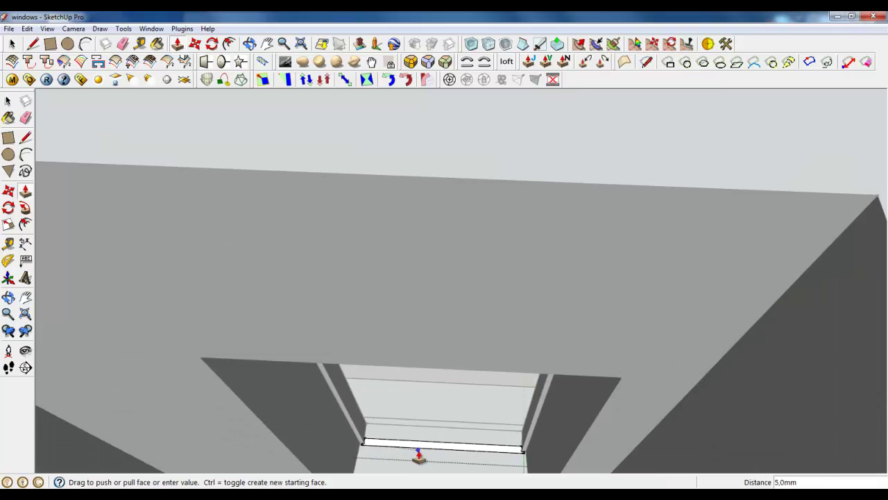
{"action": "scroll", "coordinate": [355, 436], "scroll_direction": "up", "scroll_amount": 1}
{"action": "middle_click_drag", "start_coordinate": [354, 434], "coordinate": [344, 236]}
{"action": "scroll", "coordinate": [311, 206], "scroll_direction": "up", "scroll_amount": 3}
{"action": "middle_click_drag", "start_coordinate": [305, 204], "coordinate": [312, 181]}
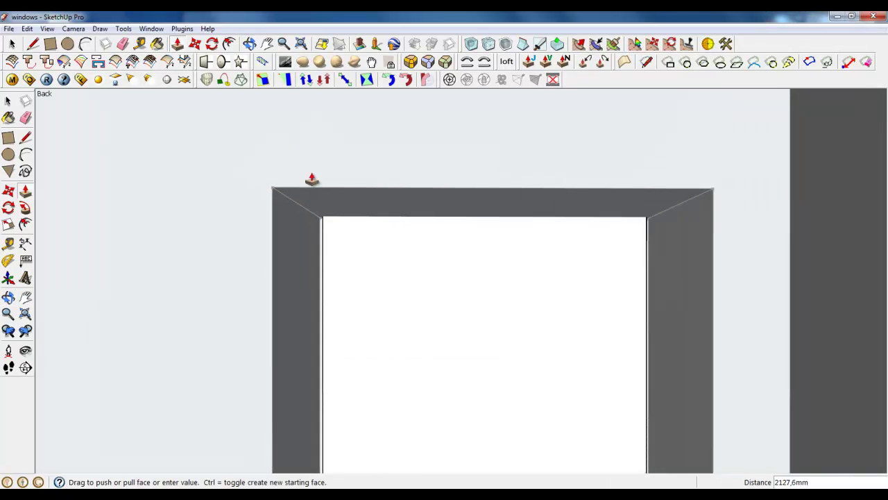
{"action": "scroll", "coordinate": [328, 213], "scroll_direction": "up", "scroll_amount": 4}
{"action": "scroll", "coordinate": [327, 229], "scroll_direction": "up", "scroll_amount": 2}
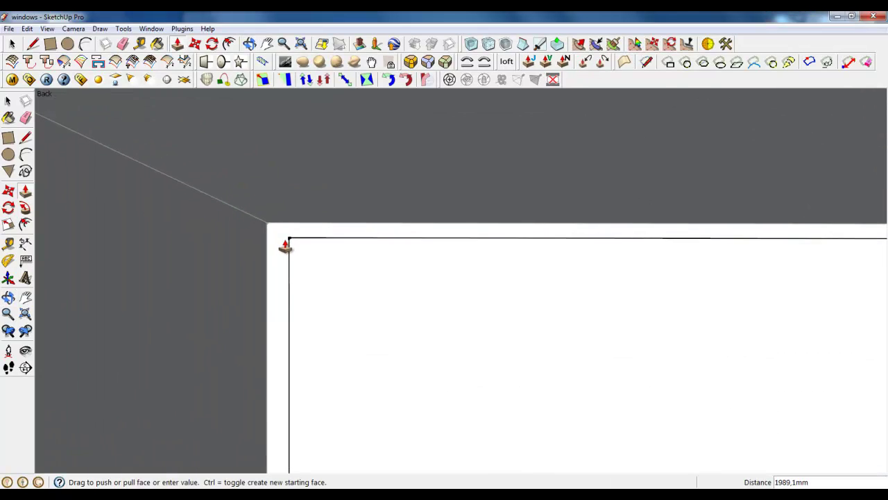
{"action": "left_click", "coordinate": [286, 249]}
{"action": "middle_click_drag", "start_coordinate": [294, 252], "coordinate": [287, 278]}
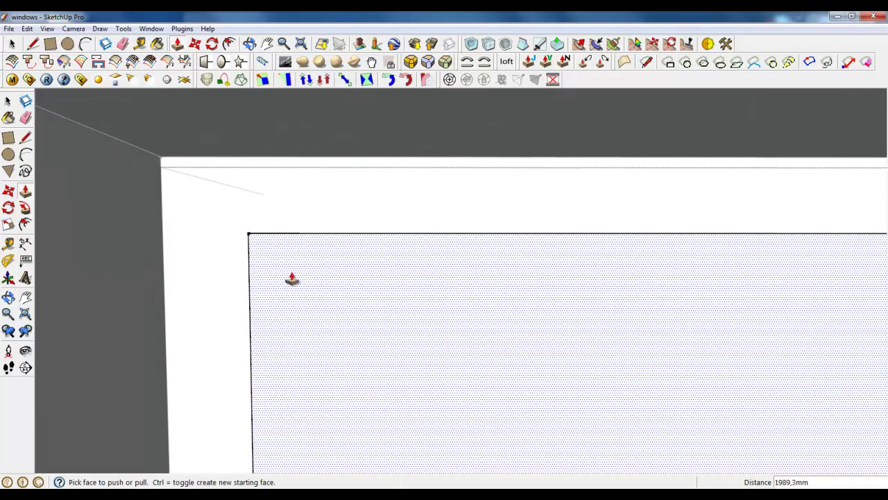
{"action": "middle_click_drag", "start_coordinate": [209, 215], "coordinate": [114, 121]}
{"action": "left_click", "coordinate": [13, 44]}
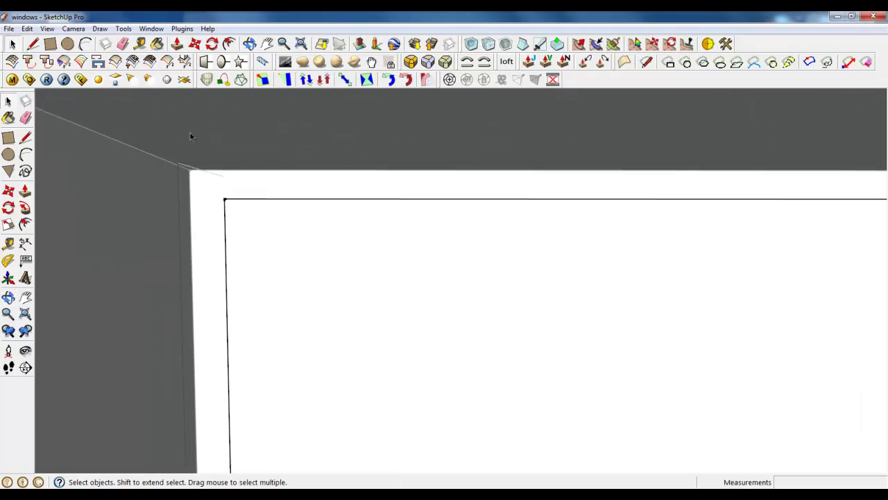
{"action": "scroll", "coordinate": [243, 166], "scroll_direction": "down", "scroll_amount": 4}
{"action": "scroll", "coordinate": [278, 152], "scroll_direction": "down", "scroll_amount": 3}
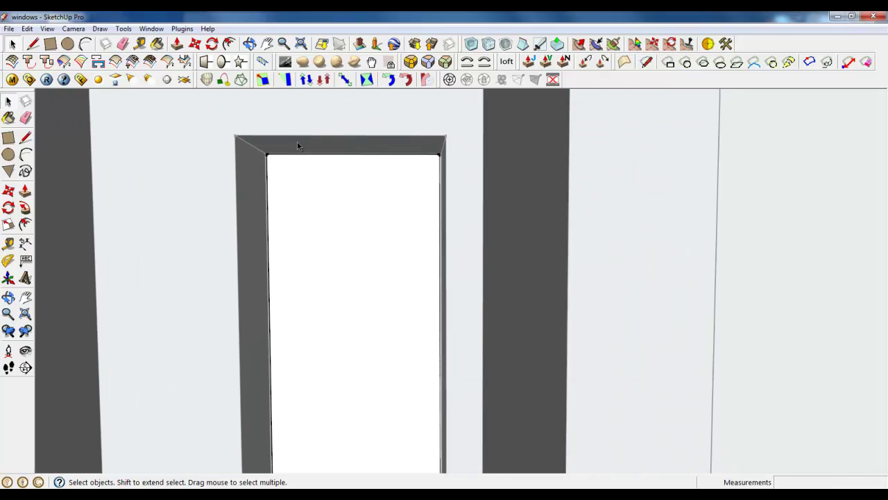
- Select the new door leaf's face with its bounding edges for rounding with the Round Corner tool
{"action": "middle_click_drag", "start_coordinate": [297, 145], "coordinate": [403, 204]}
{"action": "scroll", "coordinate": [368, 250], "scroll_direction": "down", "scroll_amount": 1}
{"action": "scroll", "coordinate": [315, 251], "scroll_direction": "up", "scroll_amount": 2}
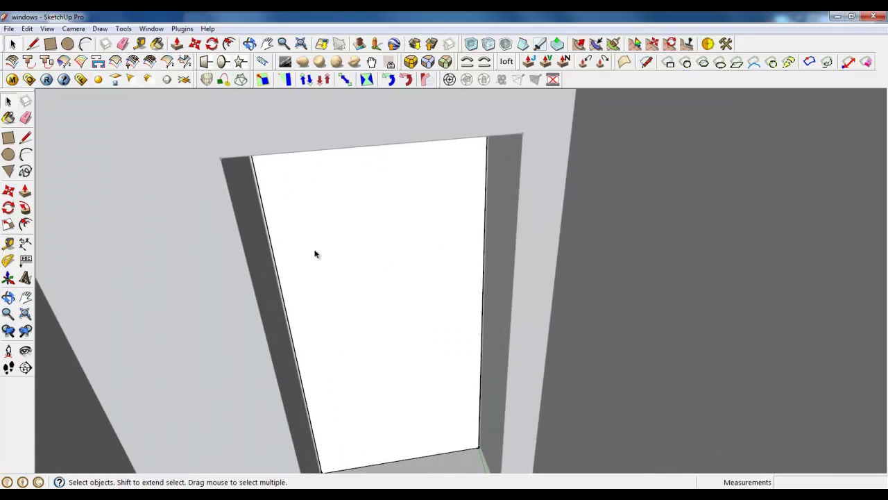
{"action": "left_click", "coordinate": [316, 252]}
{"action": "scroll", "coordinate": [254, 201], "scroll_direction": "up", "scroll_amount": 2}
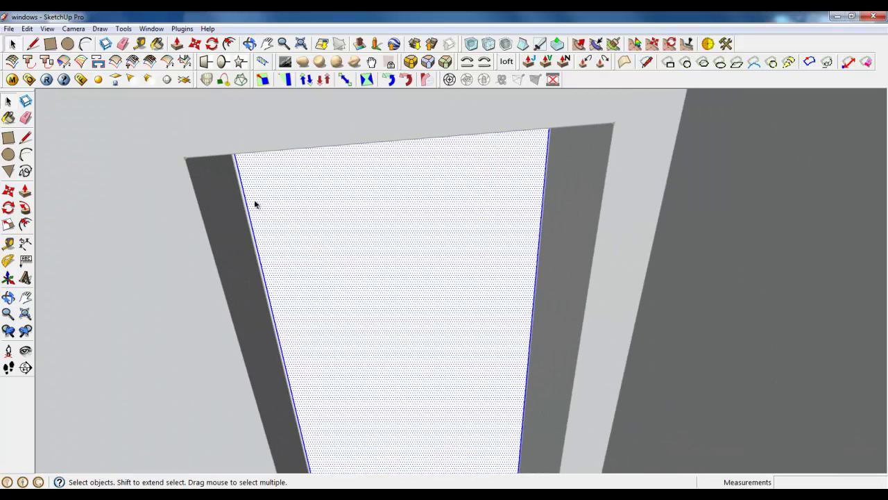
{"action": "left_click", "coordinate": [410, 62]}
{"action": "middle_click_drag", "start_coordinate": [452, 193], "coordinate": [417, 172]}
{"action": "scroll", "coordinate": [478, 246], "scroll_direction": "down", "scroll_amount": 5}
{"action": "scroll", "coordinate": [407, 396], "scroll_direction": "up", "scroll_amount": 5}
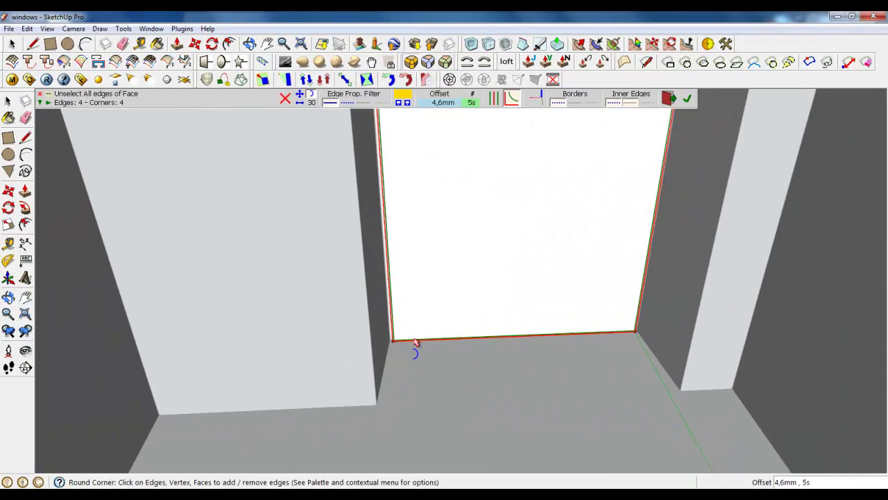
- Set the Round Corner offset for the door leaf's edges to 1.6 mm
{"action": "scroll", "coordinate": [410, 351], "scroll_direction": "up", "scroll_amount": 3}
{"action": "scroll", "coordinate": [361, 343], "scroll_direction": "up", "scroll_amount": 2}
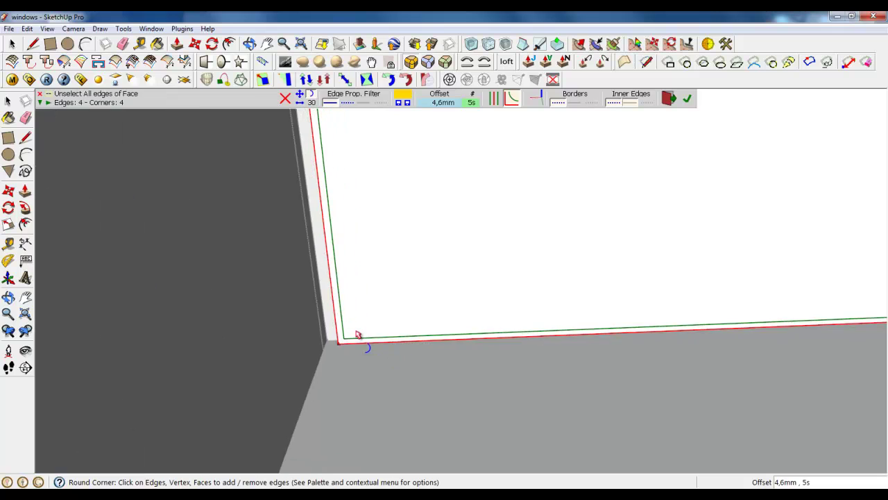
{"action": "left_click", "coordinate": [447, 104]}
{"action": "left_click", "coordinate": [450, 210]}
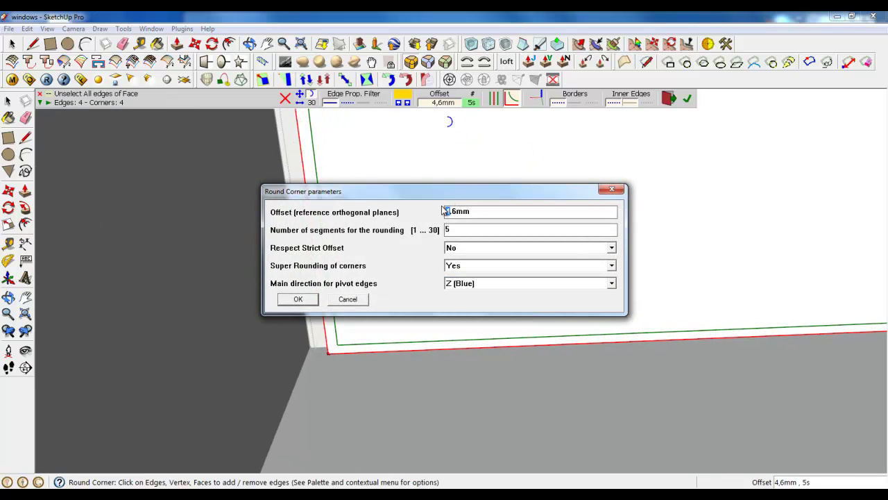
{"action": "key", "text": "BackSpace"}
{"action": "type", "text": "1"}
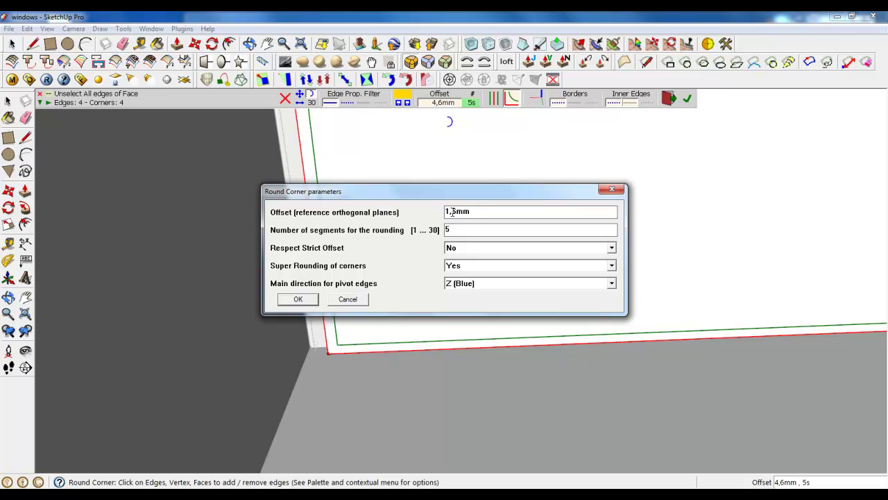
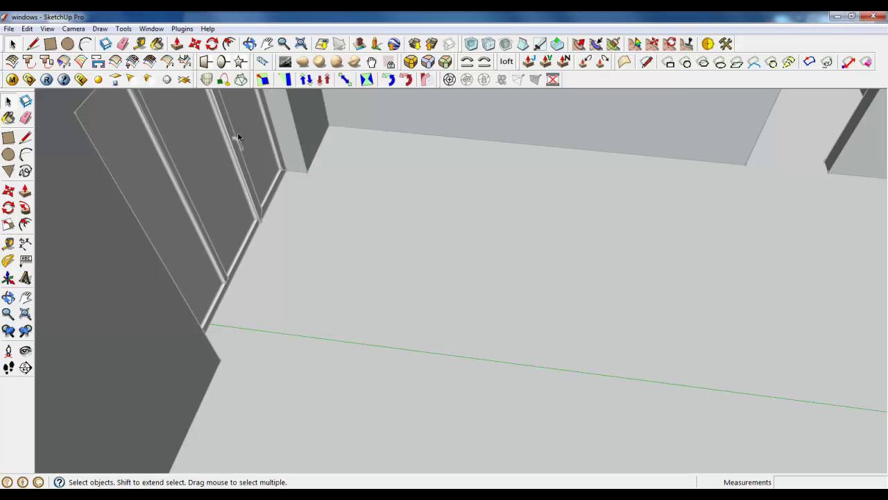
- Close the door leaf group and the frame group that contains it
{"action": "scroll", "coordinate": [174, 241], "scroll_direction": "down", "scroll_amount": 10}
{"action": "mouse_move", "coordinate": [186, 243]}
{"action": "middle_mouse_down"}
{"action": "mouse_move", "coordinate": [492, 214]}
{"action": "mouse_move", "coordinate": [563, 218]}
{"action": "middle_mouse_up"}
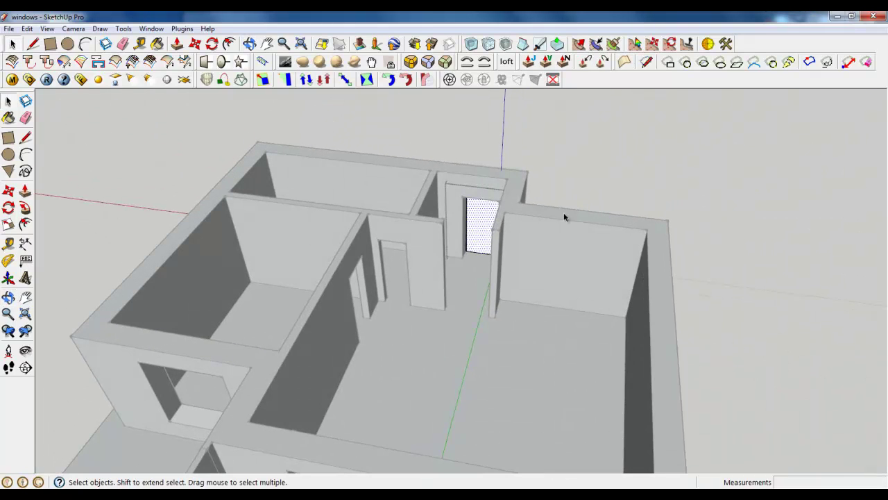
{"action": "right_click", "coordinate": [467, 283]}
{"action": "left_click", "coordinate": [471, 289]}
{"action": "mouse_move", "coordinate": [470, 288]}
{"action": "middle_mouse_down"}
{"action": "mouse_move", "coordinate": [479, 284]}
{"action": "mouse_move", "coordinate": [469, 281]}
{"action": "middle_mouse_up"}
{"action": "right_click", "coordinate": [466, 281]}
{"action": "left_click", "coordinate": [471, 287]}
{"action": "middle_click_drag", "start_coordinate": [409, 311], "coordinate": [105, 317]}
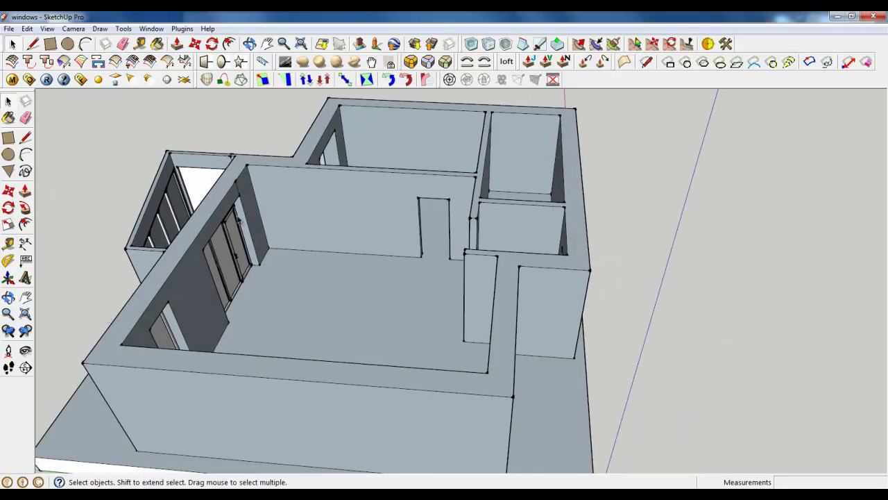
- Open the group of the existing glazed door unit in the large room's outer wall
{"action": "mouse_move", "coordinate": [238, 220]}
{"action": "middle_mouse_down"}
{"action": "mouse_move", "coordinate": [363, 292]}
{"action": "mouse_move", "coordinate": [516, 275]}
{"action": "mouse_move", "coordinate": [246, 219]}
{"action": "middle_mouse_up"}
{"action": "scroll", "coordinate": [248, 221], "scroll_direction": "up", "scroll_amount": 3}
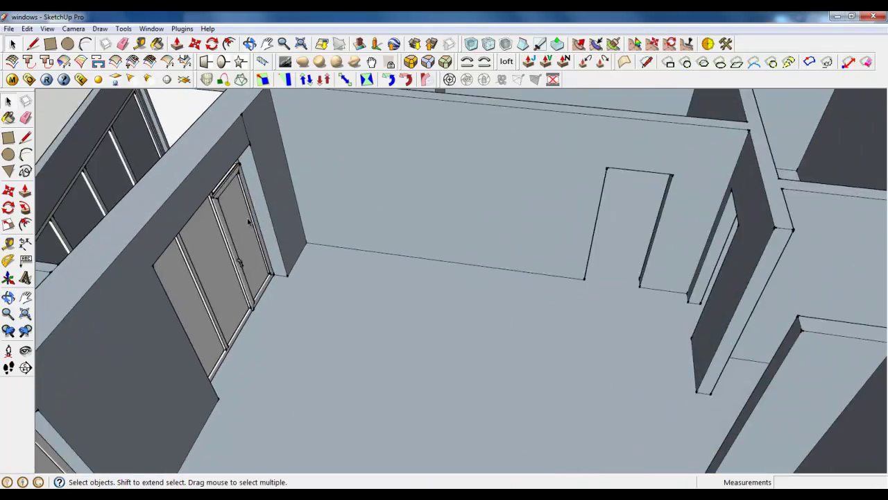
{"action": "scroll", "coordinate": [248, 222], "scroll_direction": "down", "scroll_amount": 4}
{"action": "scroll", "coordinate": [209, 234], "scroll_direction": "up", "scroll_amount": 6}
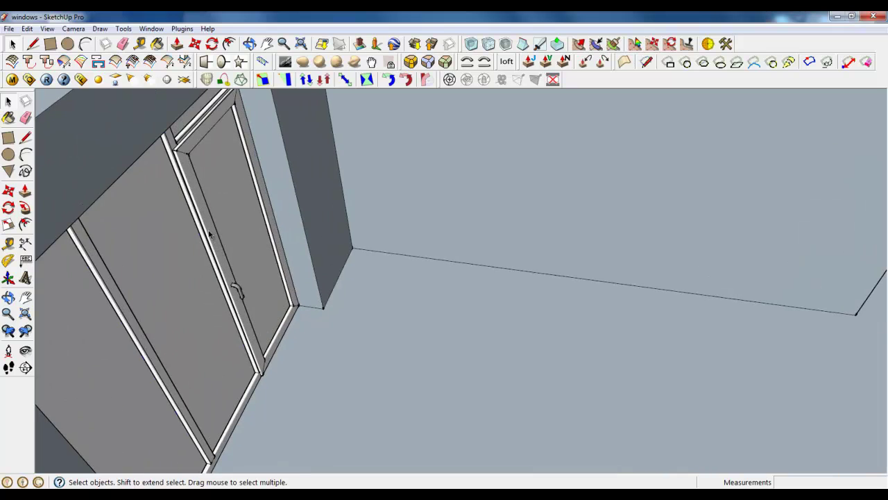
{"action": "left_click", "coordinate": [210, 235]}
{"action": "right_click", "coordinate": [211, 235]}
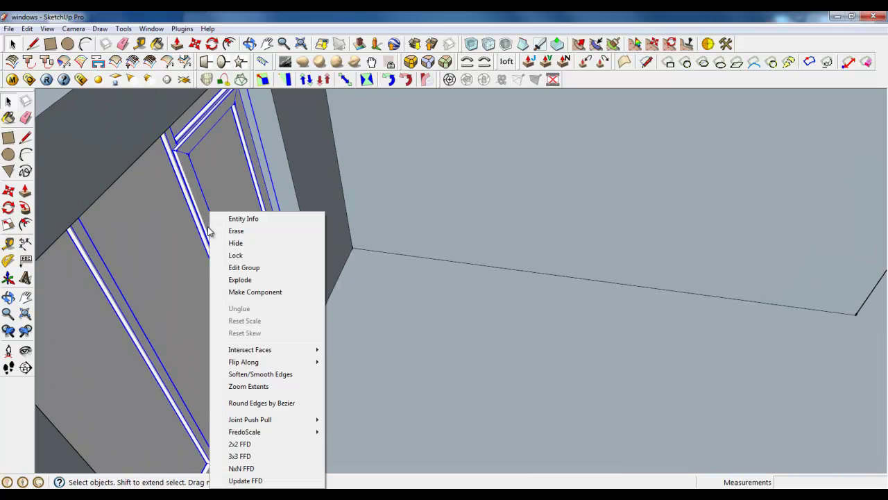
{"action": "double_click", "coordinate": [197, 203]}
- Explode the glazed unit's door sash group that carries the handle
{"action": "left_click", "coordinate": [235, 290]}
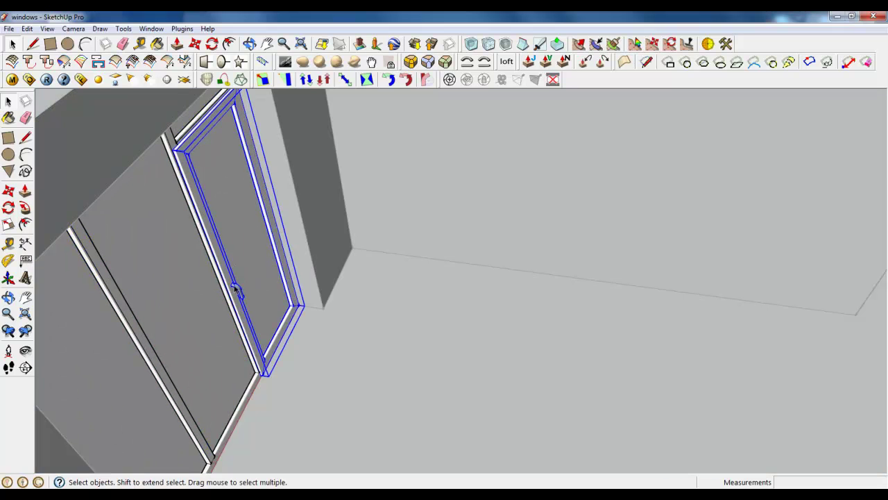
{"action": "scroll", "coordinate": [383, 295], "scroll_direction": "down", "scroll_amount": 3}
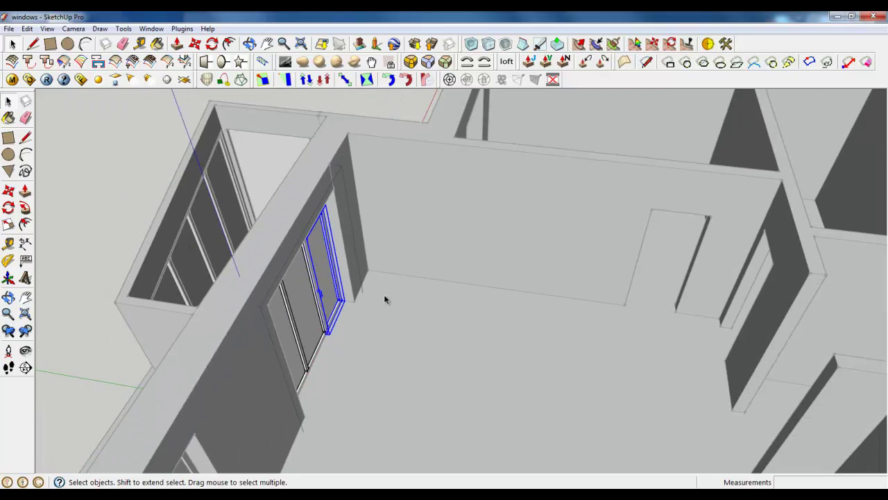
{"action": "middle_click_drag", "start_coordinate": [384, 295], "coordinate": [259, 254]}
{"action": "scroll", "coordinate": [312, 229], "scroll_direction": "up", "scroll_amount": 5}
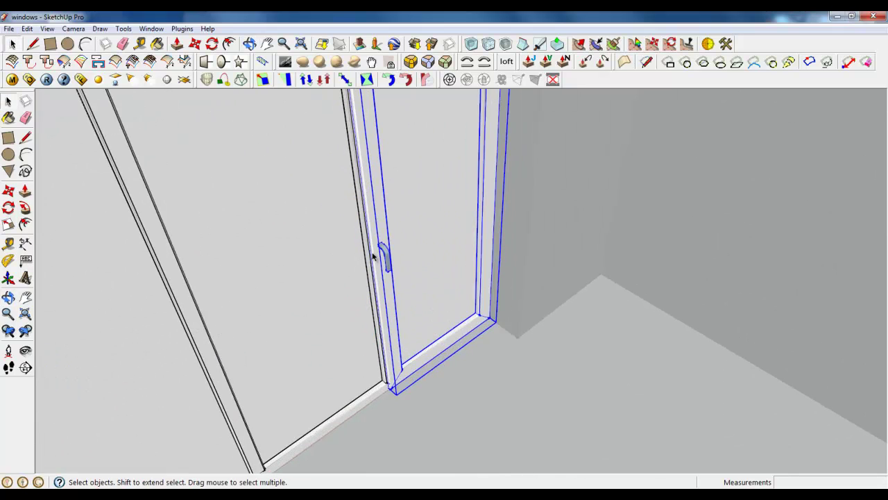
{"action": "right_click", "coordinate": [380, 252]}
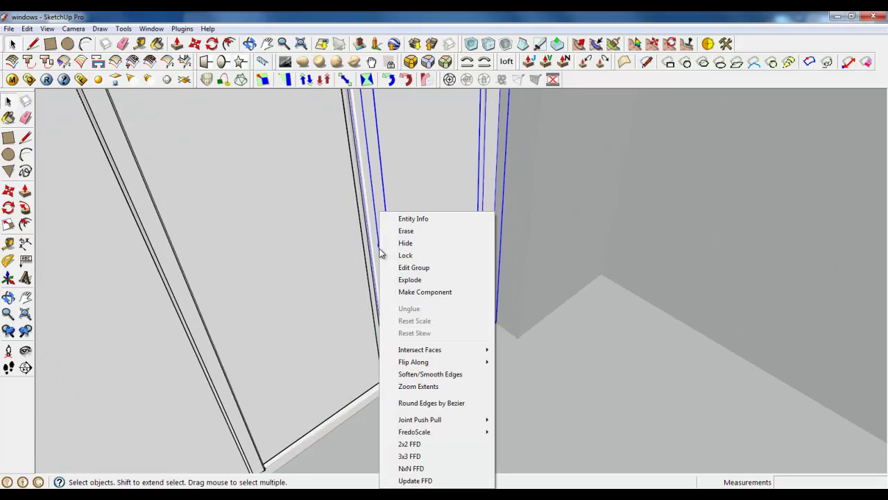
{"action": "left_click", "coordinate": [405, 279]}
{"action": "scroll", "coordinate": [395, 271], "scroll_direction": "up", "scroll_amount": 5}
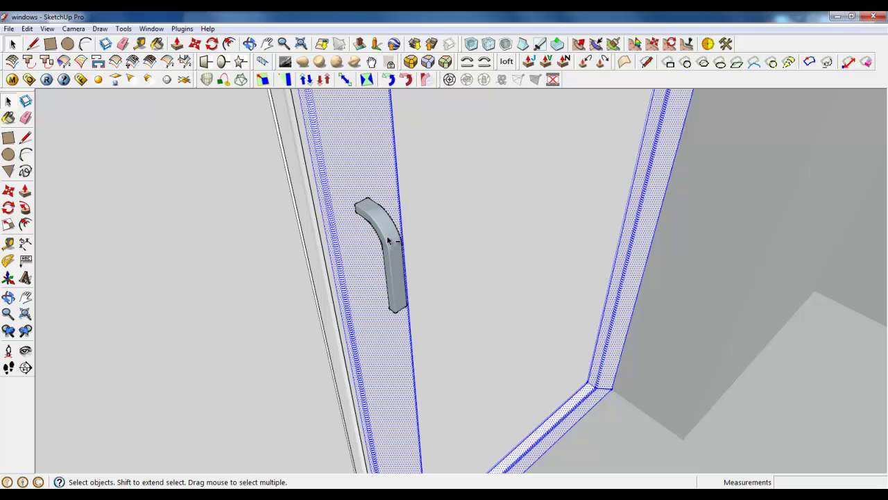
- Regroup the exploded sash geometry without the handle, and close the glazed door unit's group
{"action": "right_click", "coordinate": [347, 178]}
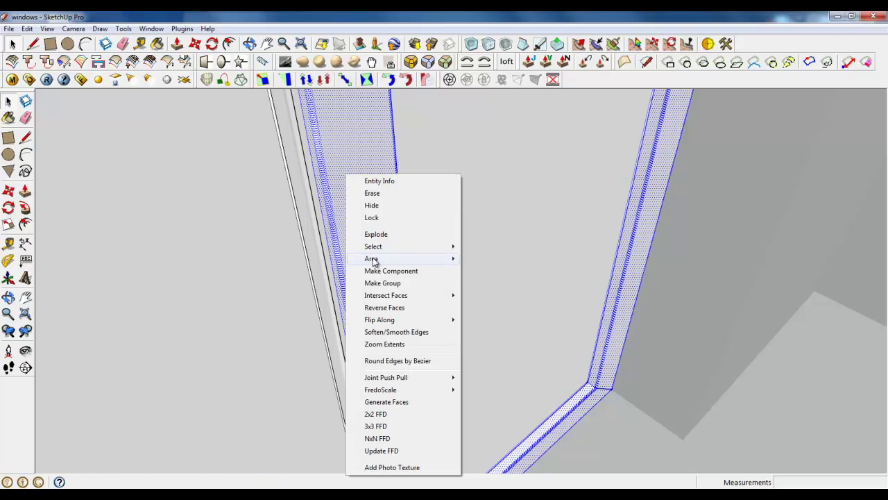
{"action": "left_click", "coordinate": [378, 283]}
{"action": "left_click", "coordinate": [384, 236]}
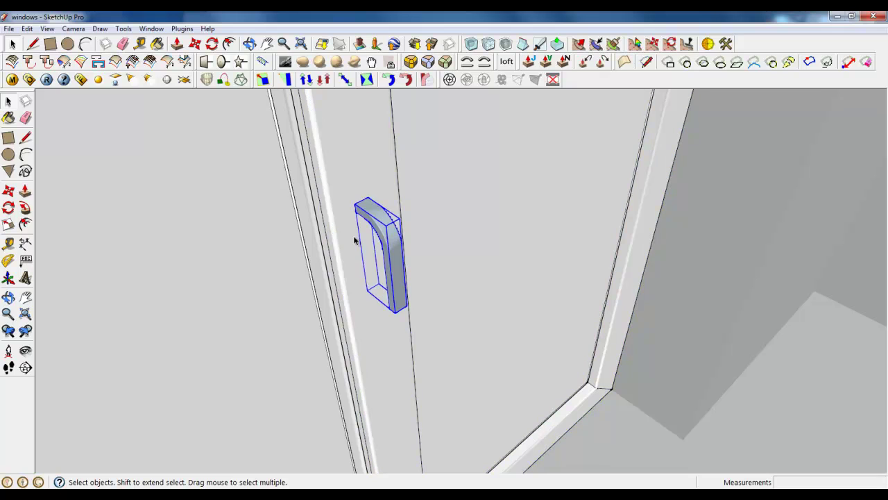
{"action": "left_click", "coordinate": [354, 238]}
{"action": "left_click", "coordinate": [283, 234]}
{"action": "left_click", "coordinate": [370, 233]}
{"action": "scroll", "coordinate": [369, 237], "scroll_direction": "down", "scroll_amount": 3}
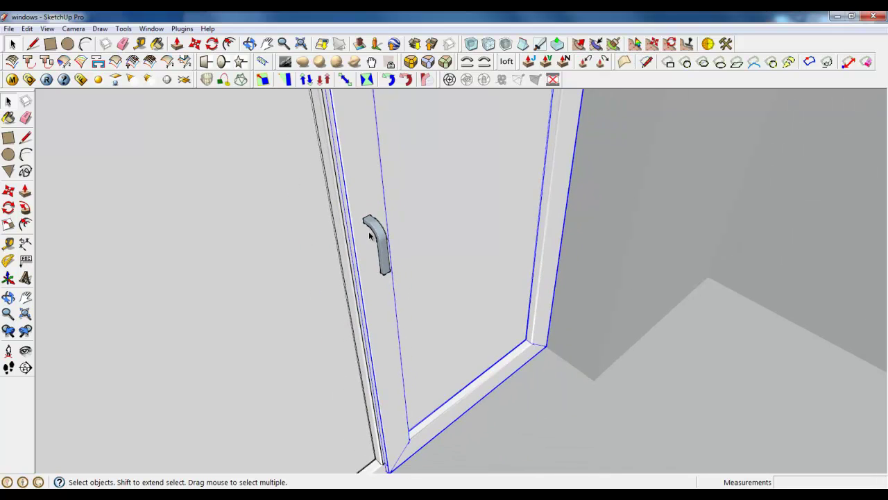
{"action": "right_click", "coordinate": [591, 222]}
{"action": "left_click", "coordinate": [628, 227]}
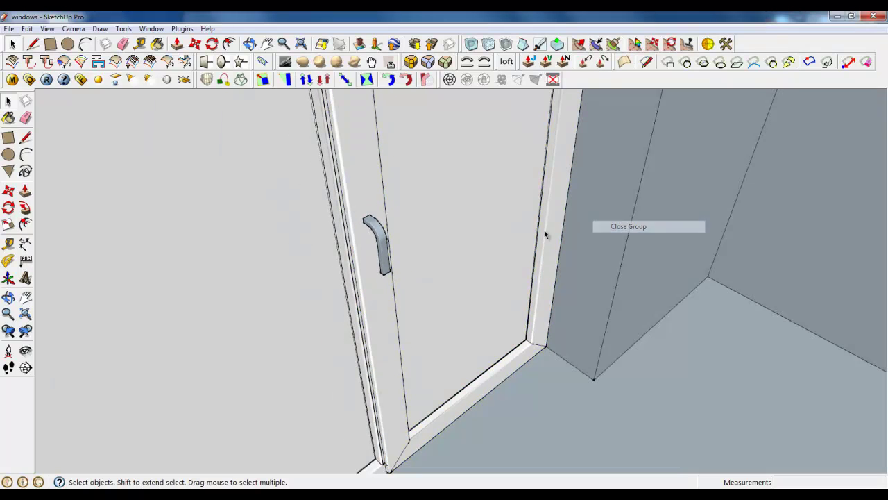
- Explode the glazed door unit's group and regroup its frame and sash parts without the handle
{"action": "left_click", "coordinate": [378, 239]}
{"action": "right_click", "coordinate": [377, 239]}
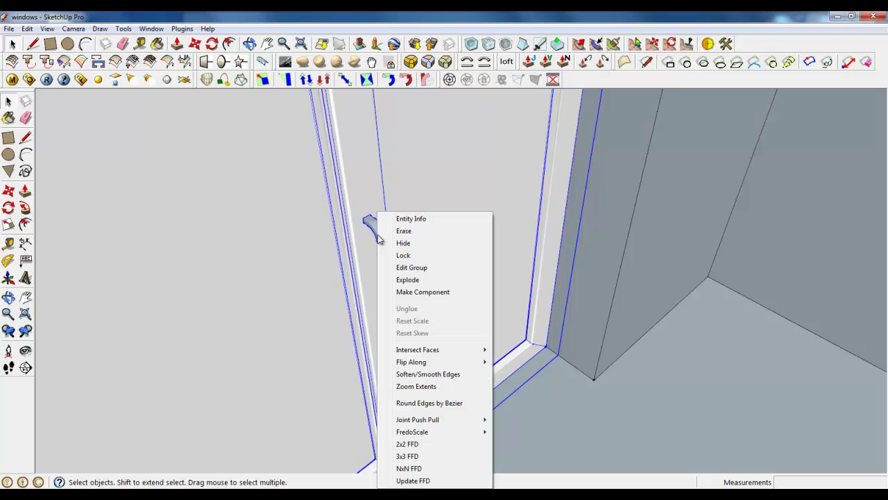
{"action": "left_click", "coordinate": [406, 280]}
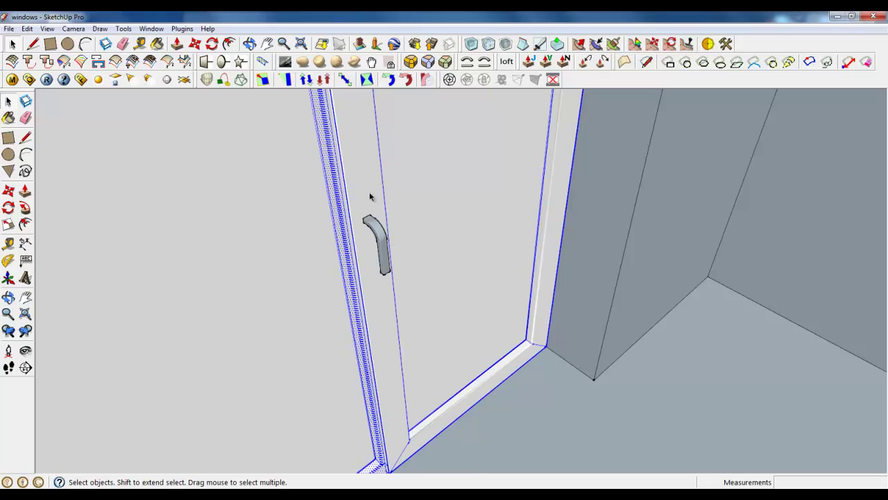
{"action": "right_click", "coordinate": [361, 178]}
{"action": "left_click", "coordinate": [399, 287]}
{"action": "left_click", "coordinate": [379, 257]}
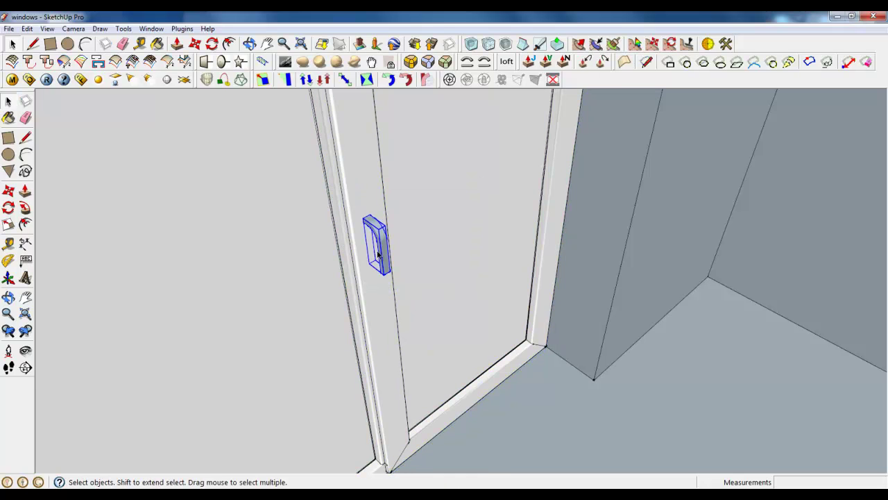
- Copy the handle about 8356 mm away onto the floor in front of the new exterior door
{"action": "right_click", "coordinate": [609, 275]}
{"action": "left_click", "coordinate": [383, 247]}
{"action": "left_click", "coordinate": [206, 61]}
{"action": "scroll", "coordinate": [361, 208], "scroll_direction": "up", "scroll_amount": 5}
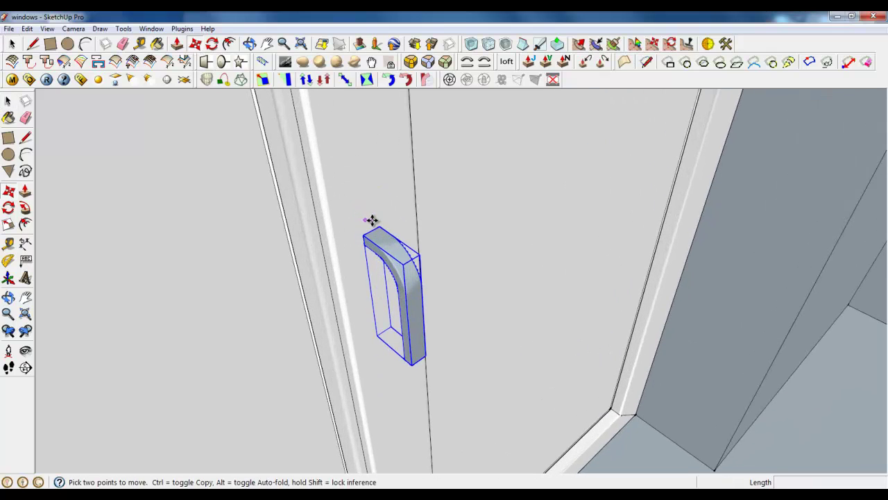
{"action": "key", "text": "ctrl"}
{"action": "left_click", "coordinate": [380, 225]}
{"action": "scroll", "coordinate": [299, 229], "scroll_direction": "down", "scroll_amount": 8}
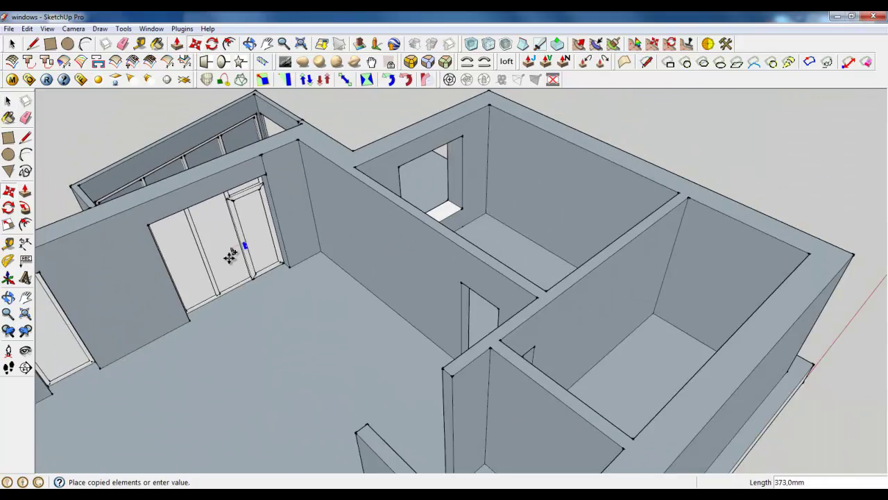
{"action": "middle_click_drag", "start_coordinate": [230, 257], "coordinate": [629, 312]}
{"action": "scroll", "coordinate": [742, 202], "scroll_direction": "up", "scroll_amount": 6}
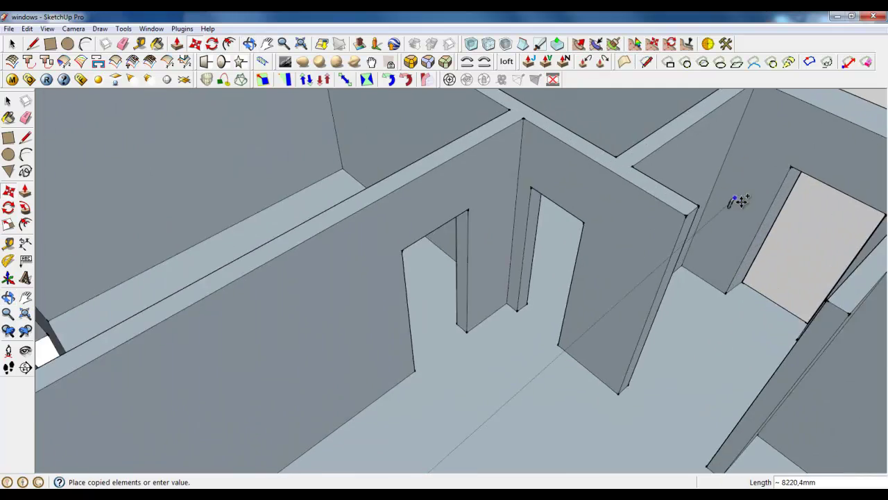
{"action": "middle_click_drag", "start_coordinate": [573, 331], "coordinate": [748, 232]}
{"action": "scroll", "coordinate": [567, 386], "scroll_direction": "up", "scroll_amount": 6}
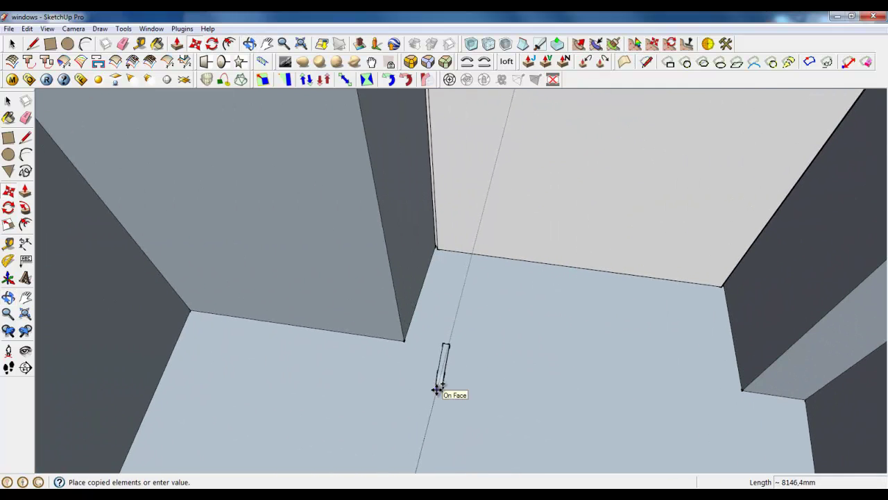
{"action": "left_click", "coordinate": [438, 320]}
- Rotate the copied handle 180° in the floor plane and 90° in the vertical plane parallel to the opening's side wall
{"action": "scroll", "coordinate": [474, 310], "scroll_direction": "up", "scroll_amount": 3}
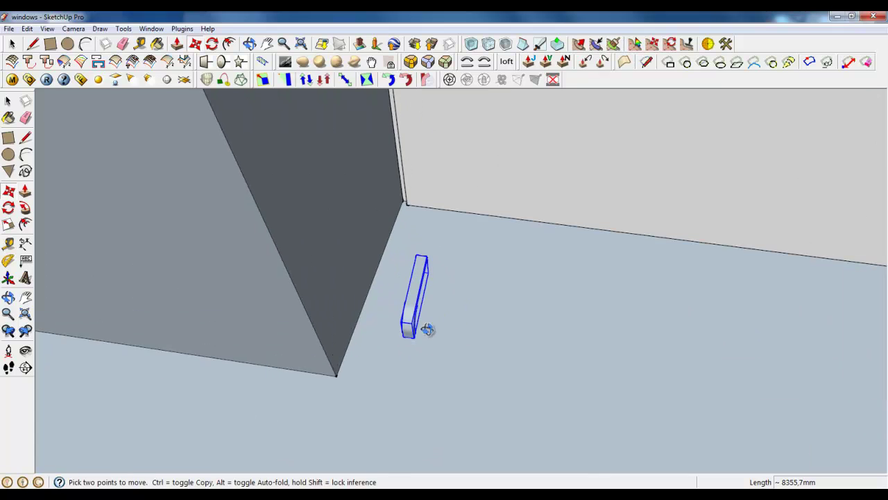
{"action": "middle_click_drag", "start_coordinate": [428, 329], "coordinate": [273, 201]}
{"action": "scroll", "coordinate": [393, 250], "scroll_direction": "up", "scroll_amount": 3}
{"action": "left_click", "coordinate": [212, 44]}
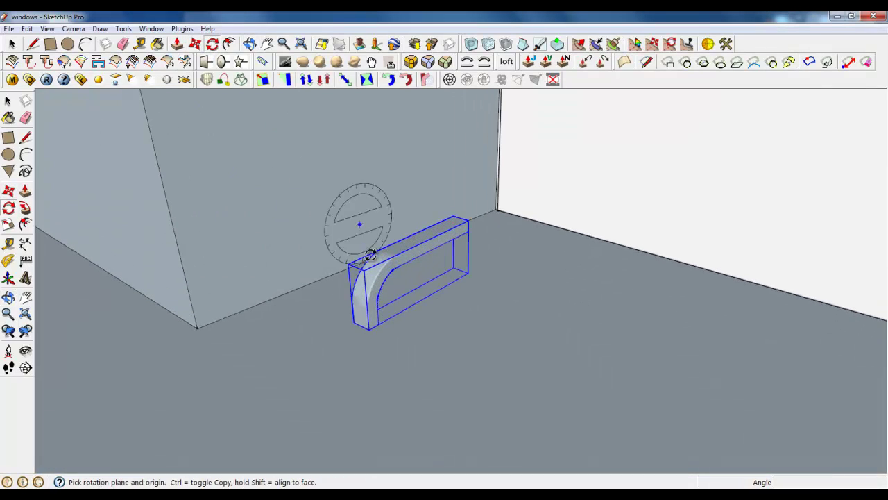
{"action": "left_click", "coordinate": [383, 336]}
{"action": "left_click", "coordinate": [585, 368]}
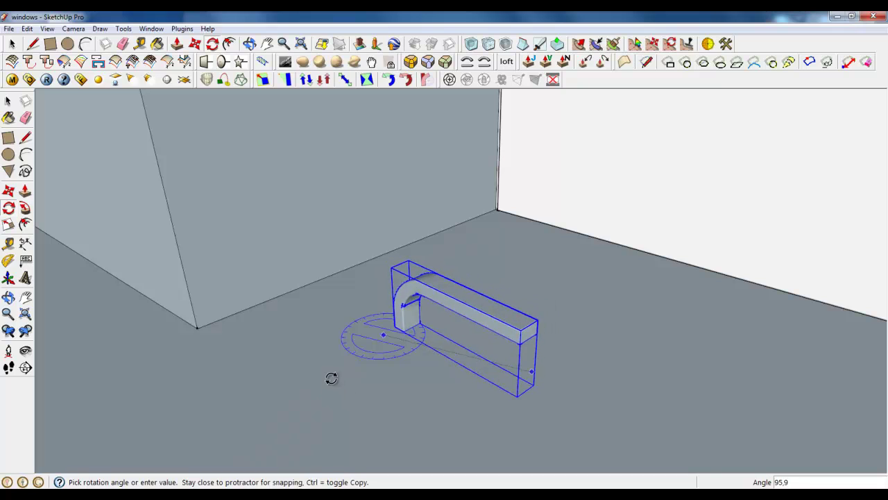
{"action": "left_click", "coordinate": [301, 315]}
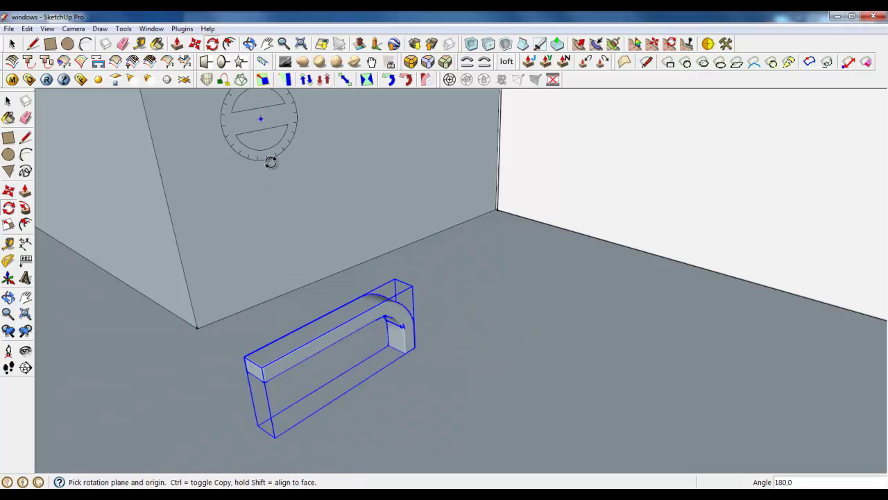
{"action": "left_click", "coordinate": [277, 269]}
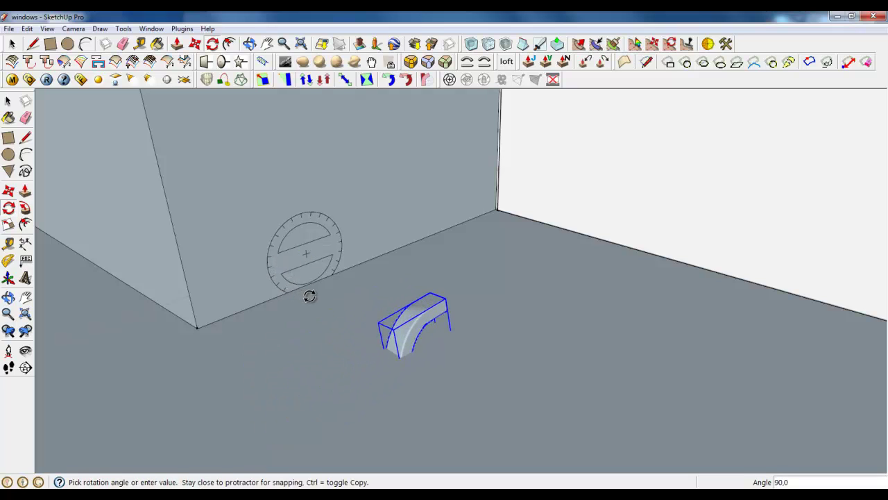
{"action": "left_click", "coordinate": [310, 296]}
- Move the copied handle from the floor onto the new door leaf, near the leaf's side edge
{"action": "left_click", "coordinate": [195, 44]}
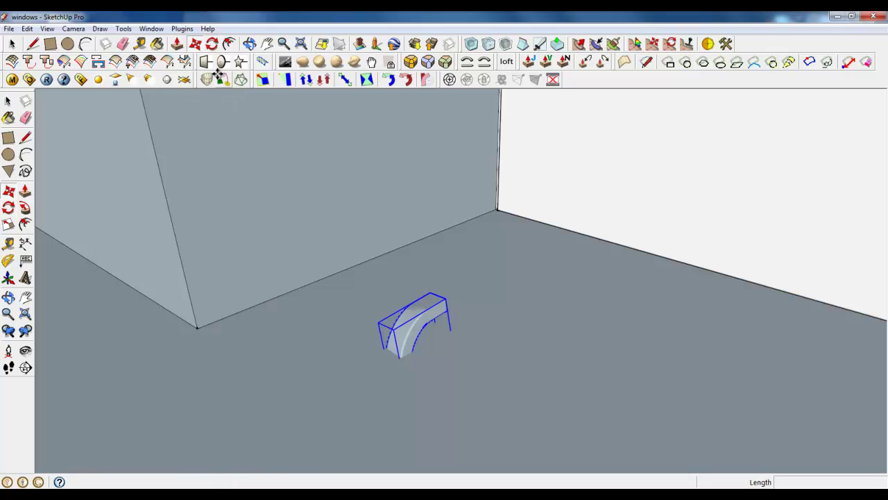
{"action": "scroll", "coordinate": [459, 314], "scroll_direction": "up", "scroll_amount": 3}
{"action": "middle_click_drag", "start_coordinate": [459, 314], "coordinate": [449, 321]}
{"action": "scroll", "coordinate": [489, 312], "scroll_direction": "up", "scroll_amount": 3}
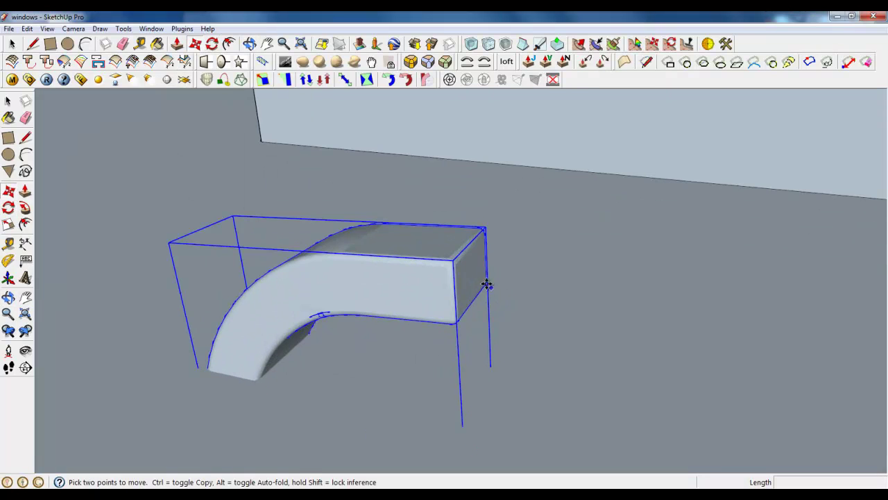
{"action": "scroll", "coordinate": [473, 277], "scroll_direction": "up", "scroll_amount": 2}
{"action": "left_click", "coordinate": [471, 274]}
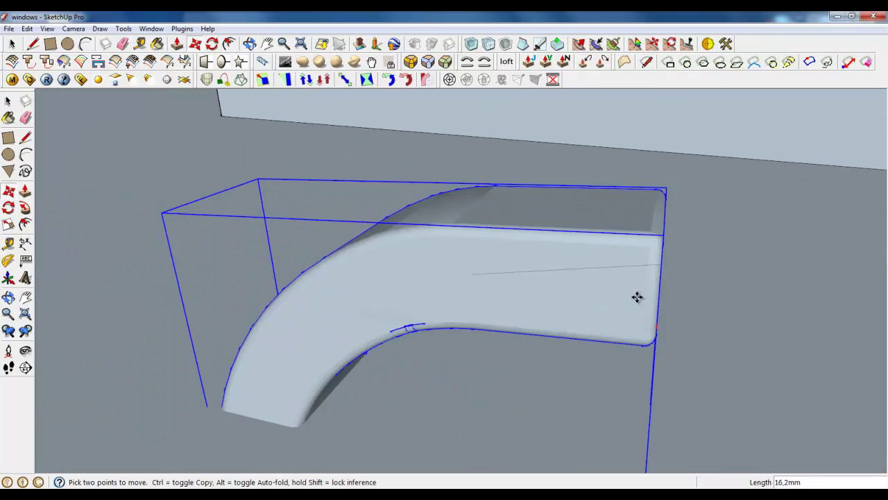
{"action": "middle_click_drag", "start_coordinate": [638, 298], "coordinate": [767, 357]}
{"action": "scroll", "coordinate": [472, 435], "scroll_direction": "down", "scroll_amount": 6}
{"action": "middle_click_drag", "start_coordinate": [383, 403], "coordinate": [567, 397]}
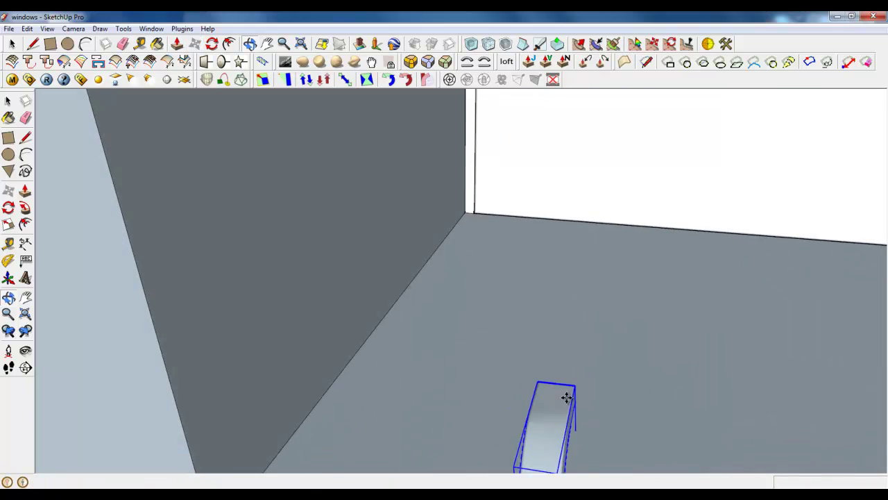
{"action": "scroll", "coordinate": [390, 431], "scroll_direction": "down", "scroll_amount": 6}
{"action": "scroll", "coordinate": [409, 416], "scroll_direction": "down", "scroll_amount": 3}
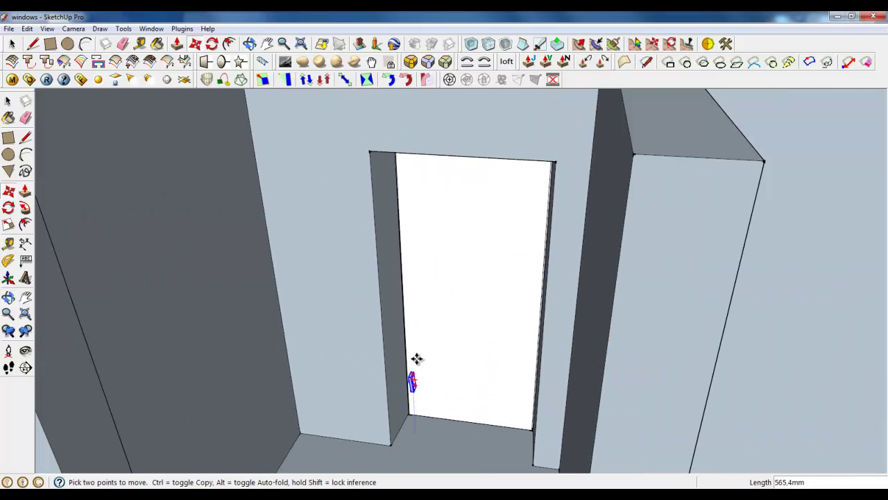
{"action": "scroll", "coordinate": [424, 340], "scroll_direction": "up", "scroll_amount": 3}
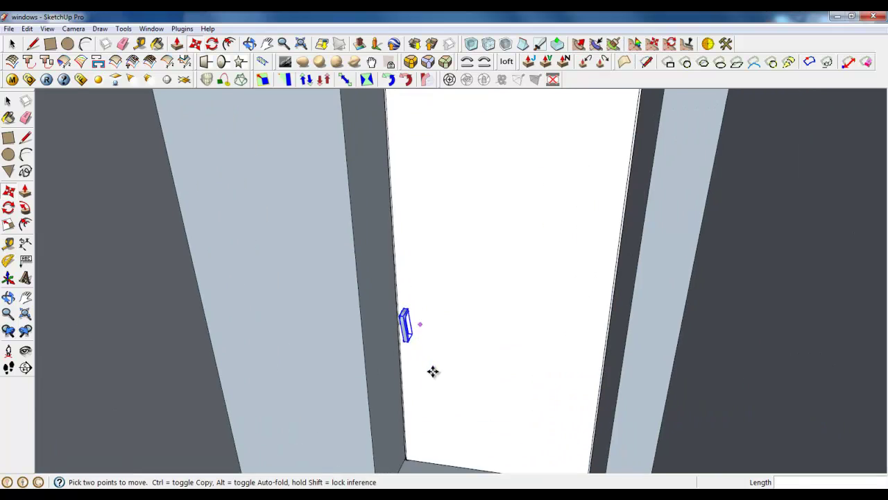
{"action": "middle_click_drag", "start_coordinate": [432, 369], "coordinate": [424, 309]}
- Adjust the handle's distance from the door leaf by moving it along the green axis
{"action": "scroll", "coordinate": [416, 333], "scroll_direction": "up", "scroll_amount": 3}
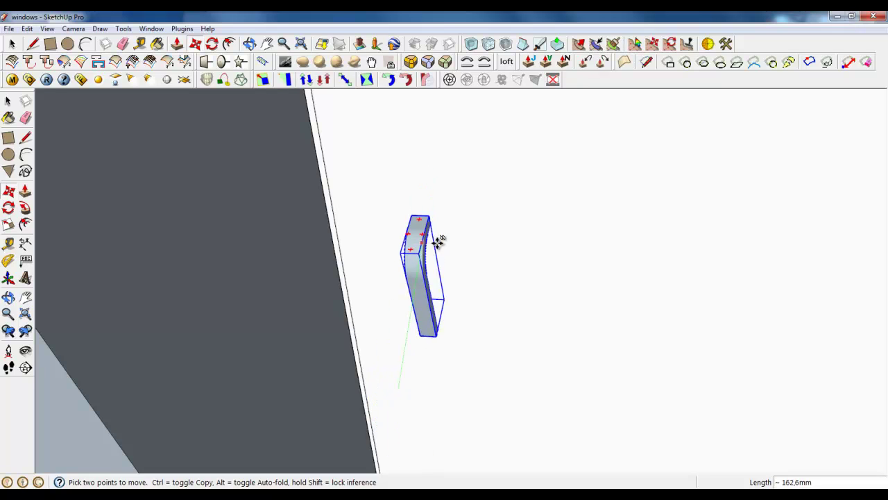
{"action": "left_click", "coordinate": [437, 248]}
{"action": "scroll", "coordinate": [428, 182], "scroll_direction": "up", "scroll_amount": 5}
{"action": "left_click", "coordinate": [426, 259]}
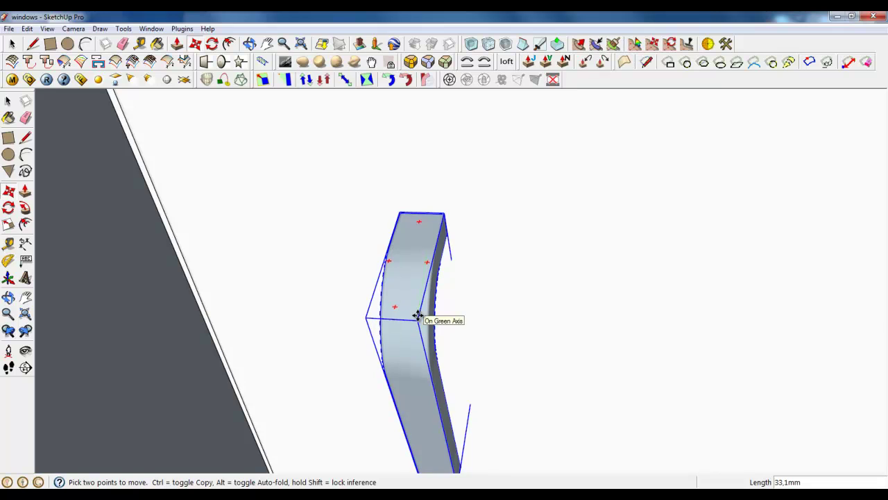
{"action": "left_click", "coordinate": [408, 229]}
- Rotate the handle about 4.5° around a point near its curved end
{"action": "scroll", "coordinate": [408, 229], "scroll_direction": "up", "scroll_amount": 3}
{"action": "key", "text": "q"}
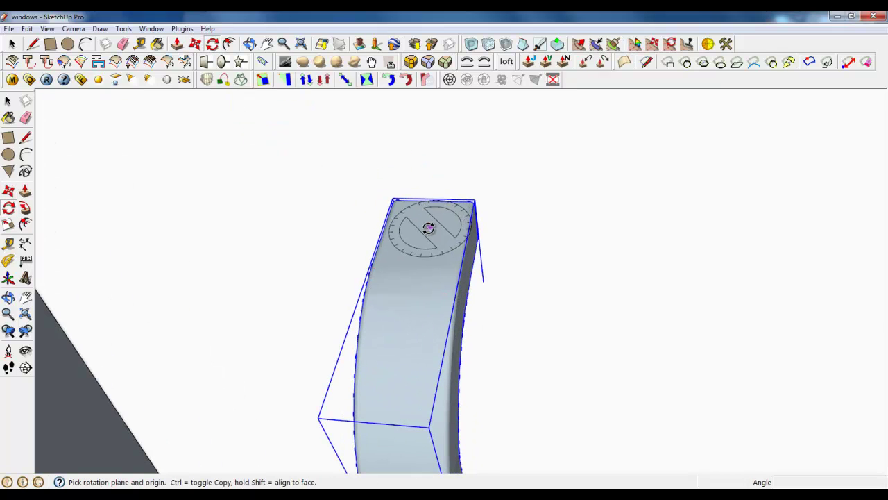
{"action": "left_click_drag", "start_coordinate": [413, 221], "coordinate": [439, 271]}
{"action": "left_click", "coordinate": [440, 271]}
{"action": "left_click", "coordinate": [444, 271]}
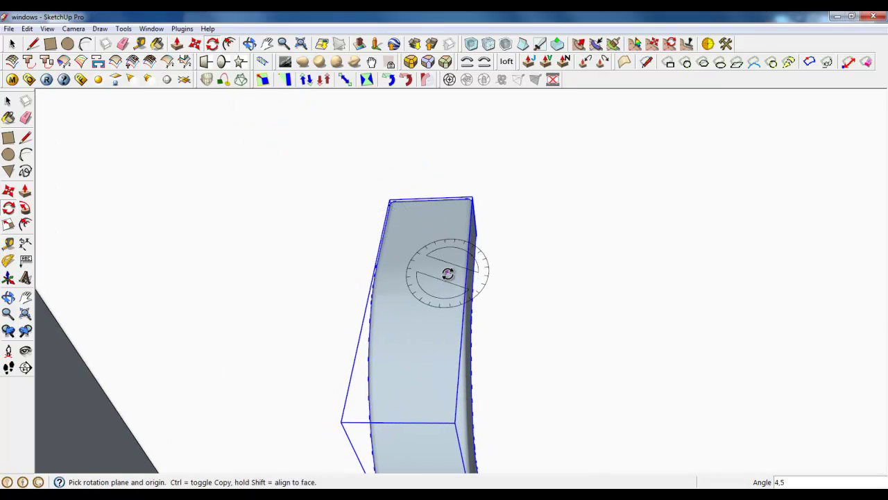
- Rotate the handle in the plane of the door leaf until it lies horizontal with its grip pointing towards the leaf's middle
{"action": "middle_click_drag", "start_coordinate": [448, 274], "coordinate": [333, 164]}
{"action": "scroll", "coordinate": [393, 156], "scroll_direction": "down", "scroll_amount": 6}
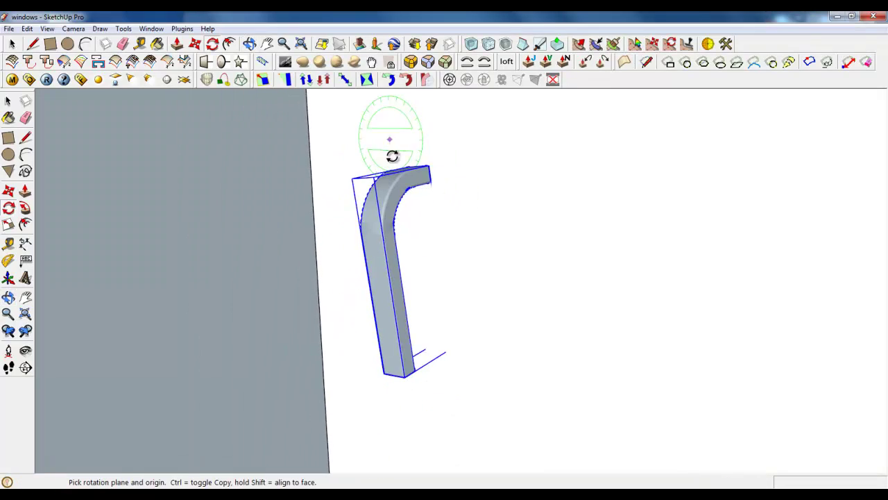
{"action": "middle_click_drag", "start_coordinate": [392, 155], "coordinate": [525, 216]}
{"action": "scroll", "coordinate": [337, 145], "scroll_direction": "up", "scroll_amount": 4}
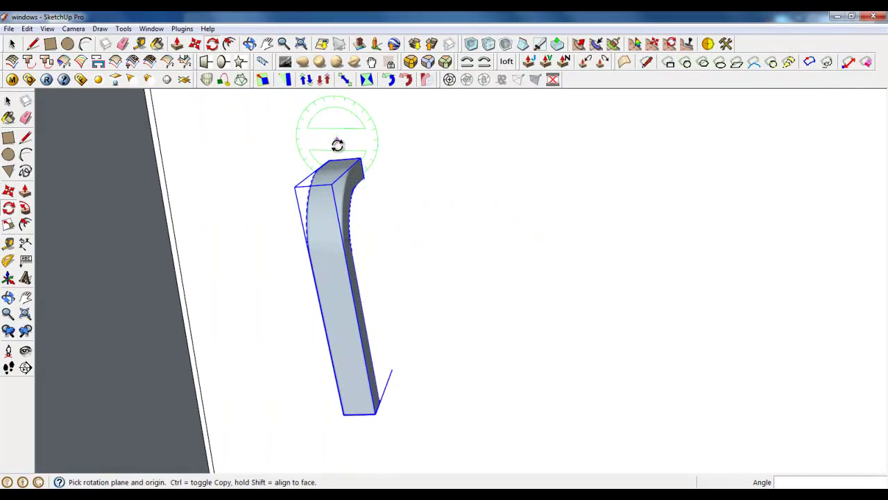
{"action": "left_click", "coordinate": [349, 154]}
{"action": "left_click", "coordinate": [646, 157]}
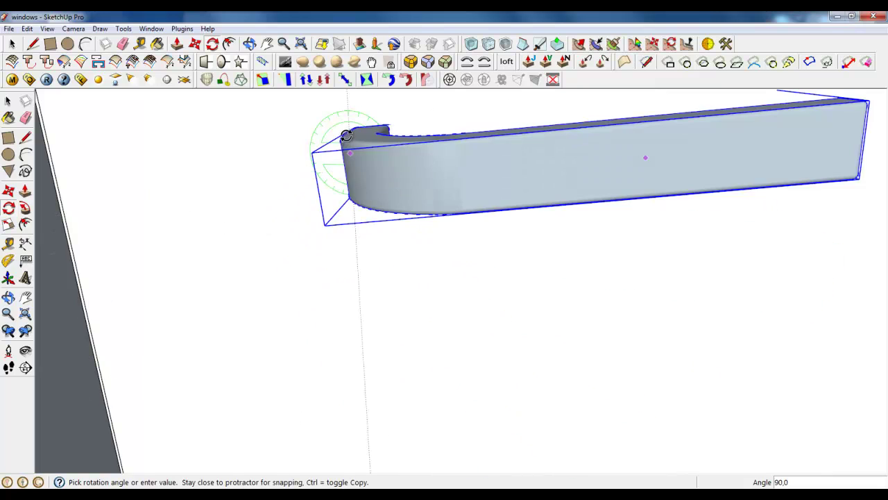
{"action": "left_click", "coordinate": [365, 141]}
{"action": "scroll", "coordinate": [382, 180], "scroll_direction": "down", "scroll_amount": 4}
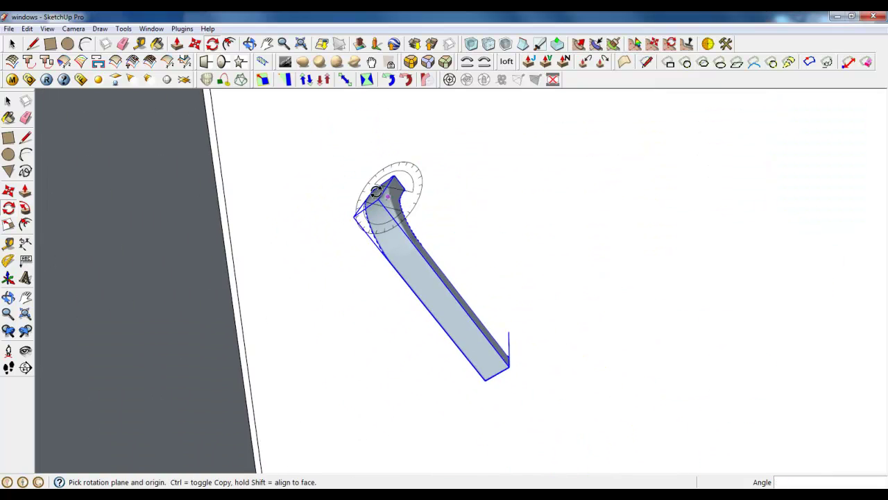
{"action": "left_click", "coordinate": [560, 407]}
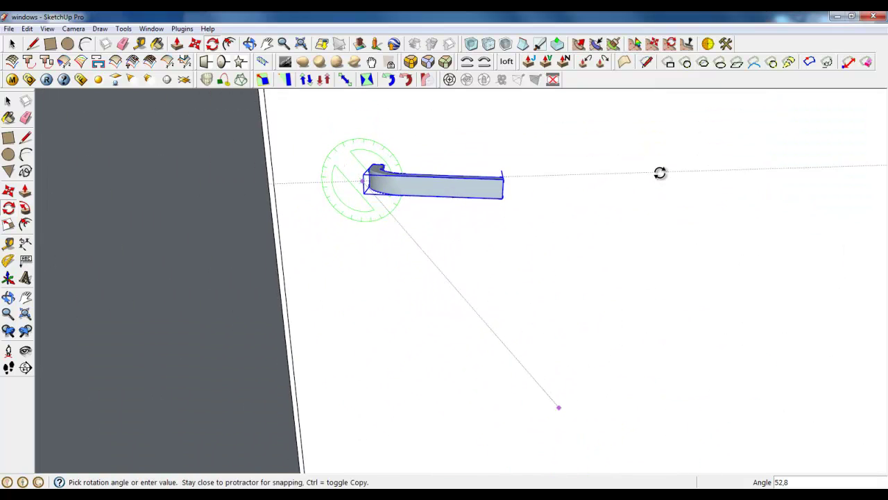
{"action": "left_click", "coordinate": [660, 173]}
- Move the horizontal handle about 36 mm closer to the side edge of the door leaf
{"action": "scroll", "coordinate": [396, 405], "scroll_direction": "down", "scroll_amount": 3}
{"action": "scroll", "coordinate": [397, 405], "scroll_direction": "down", "scroll_amount": 3}
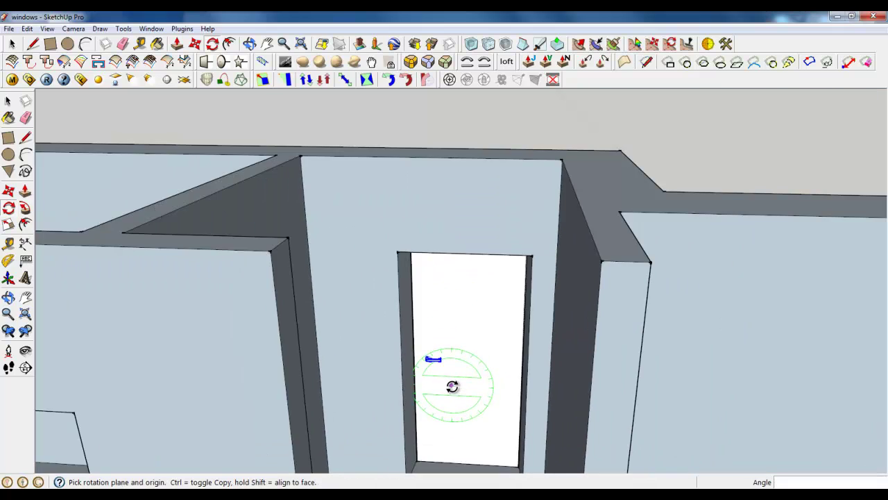
{"action": "scroll", "coordinate": [432, 363], "scroll_direction": "up", "scroll_amount": 4}
{"action": "left_click", "coordinate": [195, 44]}
{"action": "scroll", "coordinate": [430, 317], "scroll_direction": "up", "scroll_amount": 3}
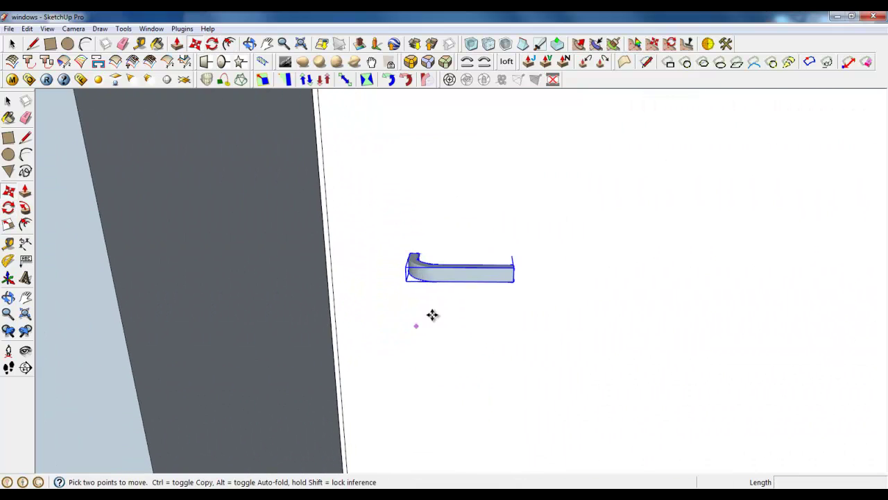
{"action": "left_click", "coordinate": [452, 273]}
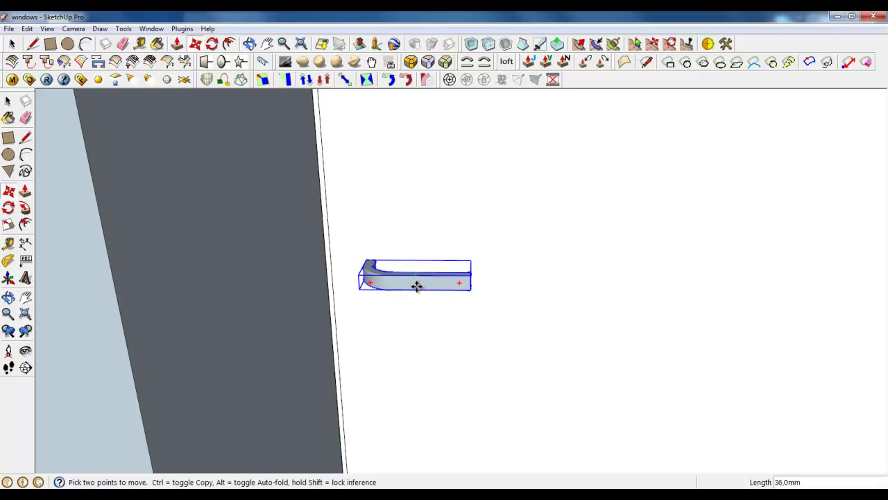
{"action": "scroll", "coordinate": [414, 319], "scroll_direction": "down", "scroll_amount": 3}
{"action": "scroll", "coordinate": [414, 319], "scroll_direction": "down", "scroll_amount": 3}
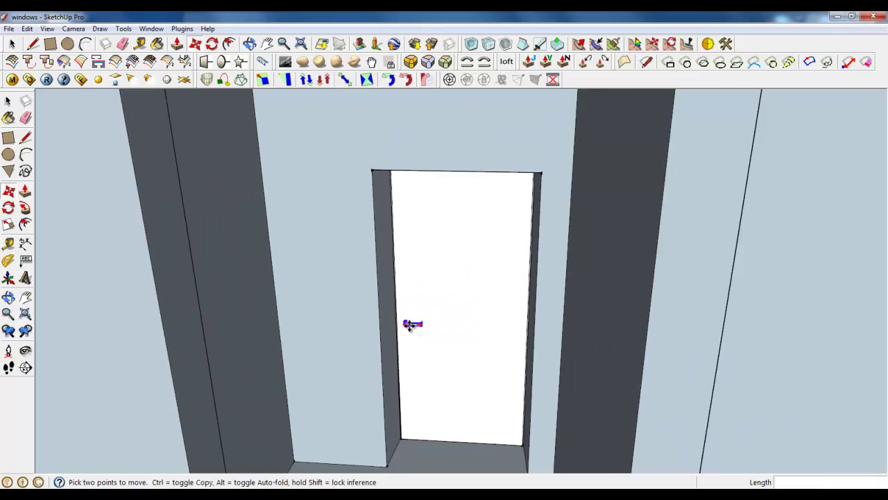
- Draw a rectangular plate on the door leaf just below the handle and extrude it about 2.6 mm
{"action": "left_click", "coordinate": [50, 43]}
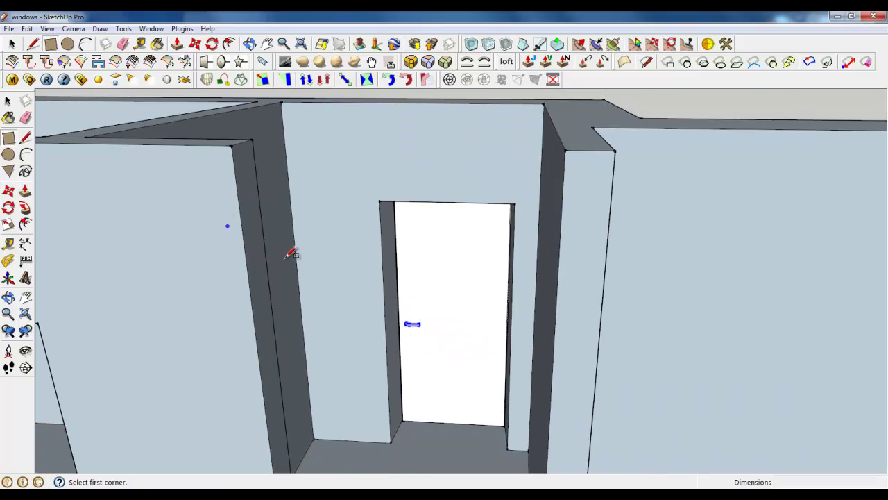
{"action": "scroll", "coordinate": [416, 326], "scroll_direction": "up", "scroll_amount": 10}
{"action": "right_click", "coordinate": [404, 242]}
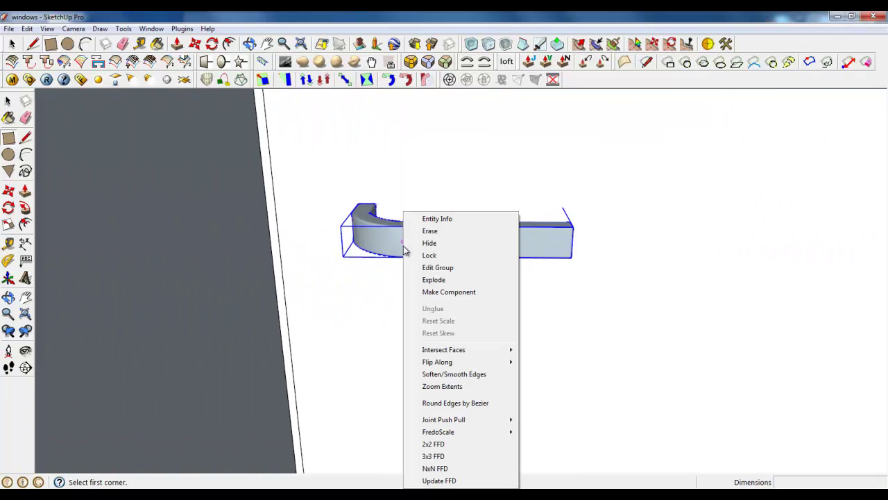
{"action": "left_click", "coordinate": [351, 310]}
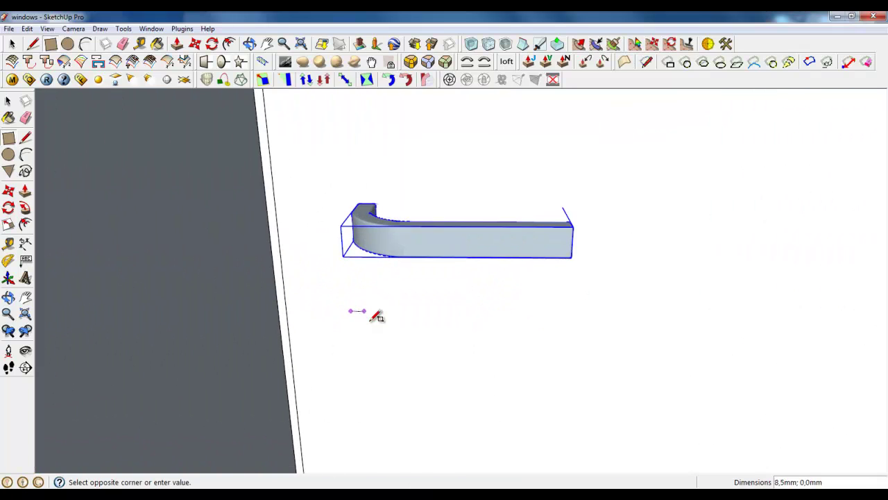
{"action": "left_click", "coordinate": [473, 392]}
{"action": "left_click", "coordinate": [177, 44]}
{"action": "left_click", "coordinate": [429, 368]}
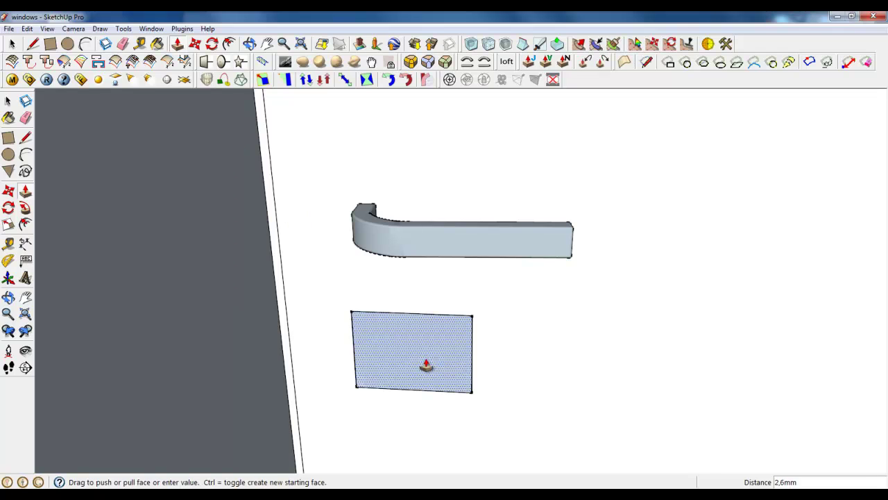
{"action": "left_click", "coordinate": [426, 367]}
- Push the side face of the rectangular plate in by about 22.3 mm to make it narrower
{"action": "left_click", "coordinate": [13, 44]}
{"action": "scroll", "coordinate": [340, 274], "scroll_direction": "down", "scroll_amount": 3}
{"action": "middle_click_drag", "start_coordinate": [342, 270], "coordinate": [381, 212]}
{"action": "scroll", "coordinate": [359, 340], "scroll_direction": "up", "scroll_amount": 3}
{"action": "middle_click_drag", "start_coordinate": [359, 341], "coordinate": [293, 298]}
{"action": "scroll", "coordinate": [293, 298], "scroll_direction": "up", "scroll_amount": 5}
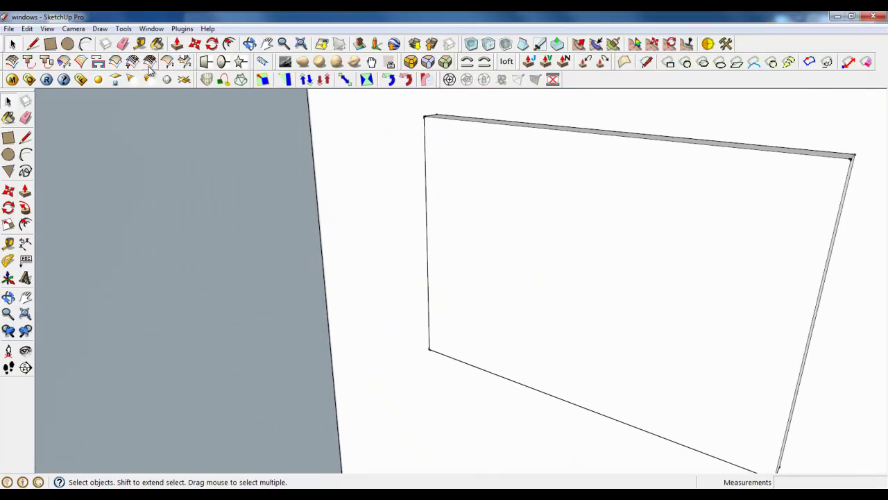
{"action": "key", "text": "p"}
{"action": "scroll", "coordinate": [239, 214], "scroll_direction": "down", "scroll_amount": 3}
{"action": "left_click", "coordinate": [535, 212]}
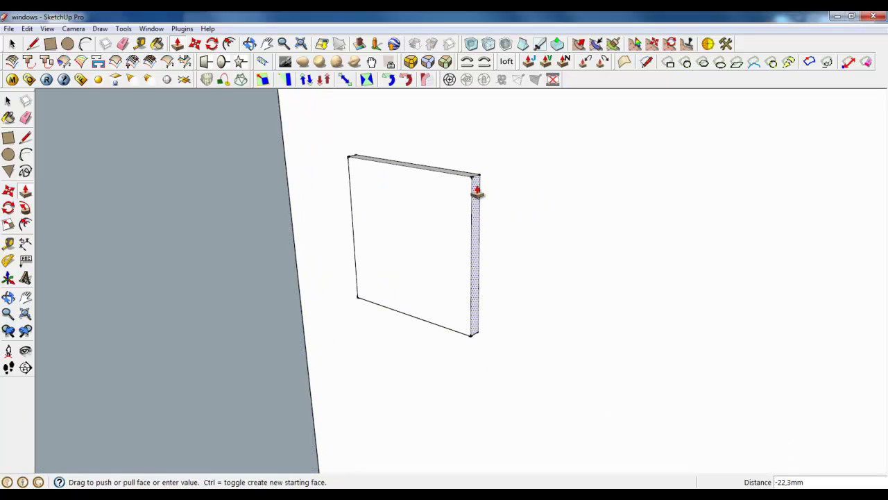
{"action": "left_click", "coordinate": [478, 193]}
{"action": "scroll", "coordinate": [282, 275], "scroll_direction": "down", "scroll_amount": 2}
{"action": "middle_click_drag", "start_coordinate": [283, 276], "coordinate": [479, 184]}
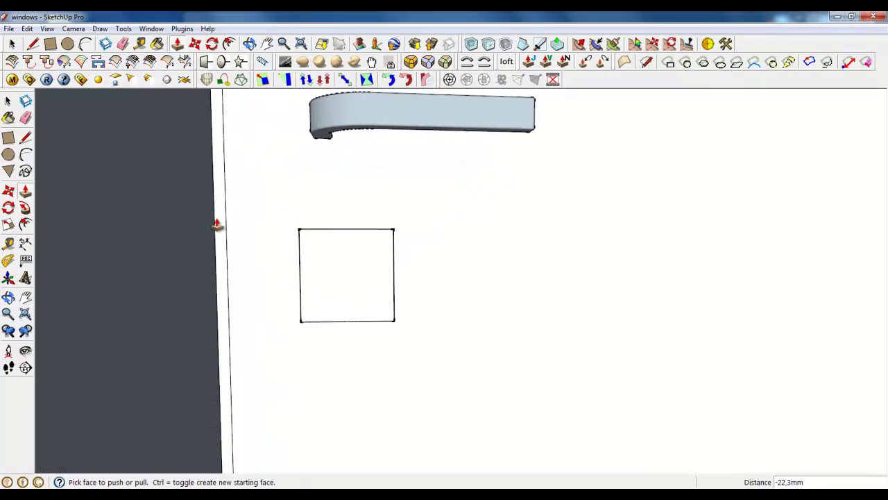
- Undo the rectangular plate below the handle
{"action": "scroll", "coordinate": [226, 232], "scroll_direction": "up", "scroll_amount": 2}
{"action": "key", "text": "ctrl+z"}
{"action": "key", "text": "ctrl+z"}
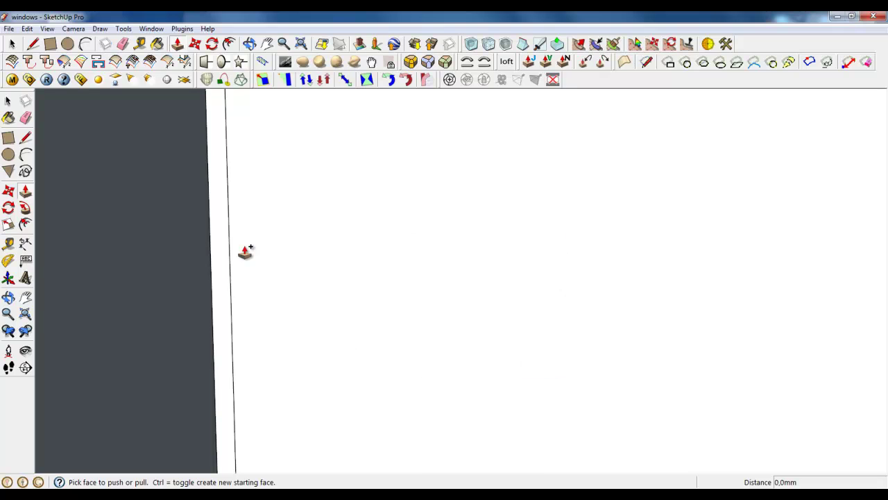
- Draw a circle with a radius of about 24 mm on the door leaf below the handle's curved end
{"action": "scroll", "coordinate": [363, 242], "scroll_direction": "down", "scroll_amount": 3}
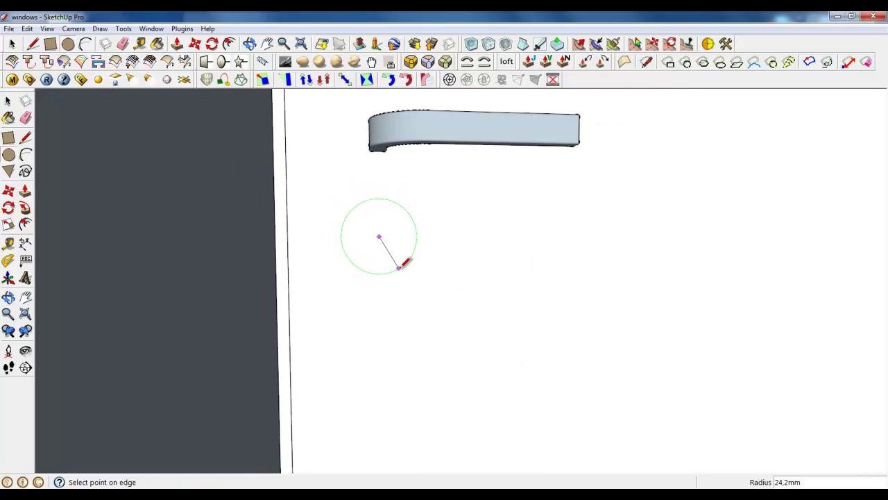
{"action": "left_click", "coordinate": [399, 267]}
{"action": "left_click", "coordinate": [10, 45]}
{"action": "scroll", "coordinate": [433, 259], "scroll_direction": "up", "scroll_amount": 2}
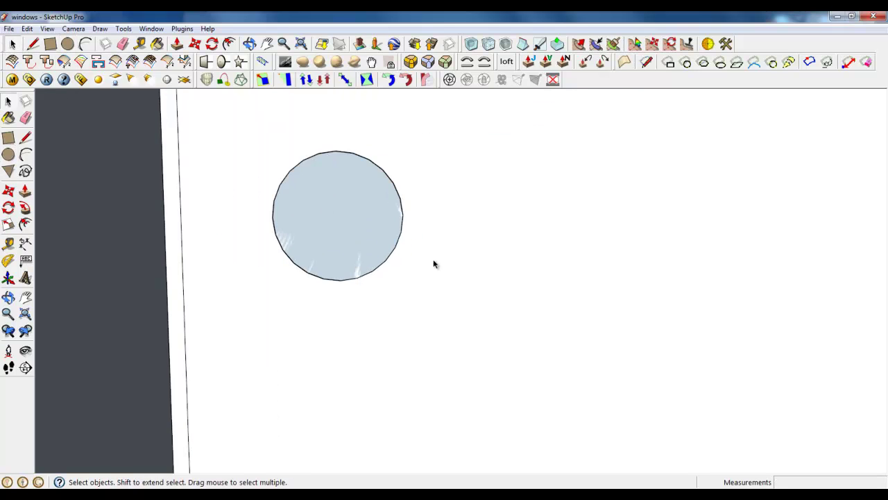
{"action": "middle_click_drag", "start_coordinate": [433, 259], "coordinate": [385, 267]}
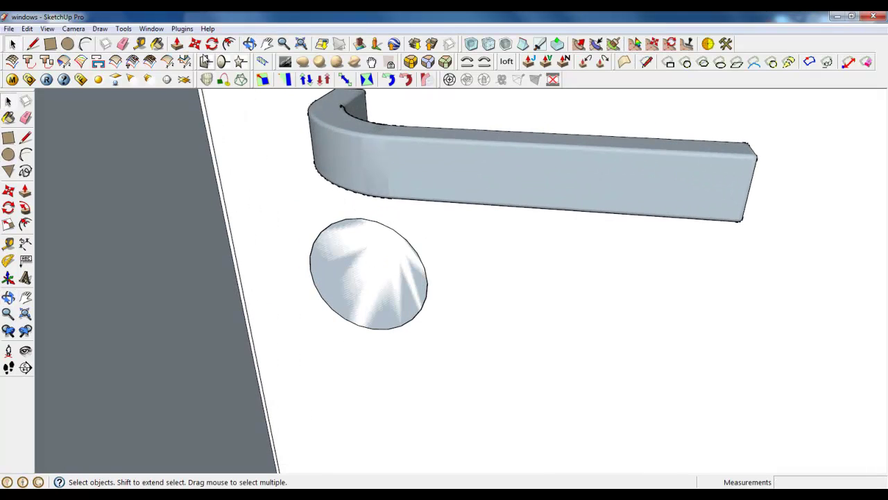
- Select the whole circle and move it slightly off the door leaf's surface
{"action": "key", "text": "m"}
{"action": "key", "text": "space"}
{"action": "left_click_drag", "start_coordinate": [260, 194], "coordinate": [478, 366]}
{"action": "key", "text": "m"}
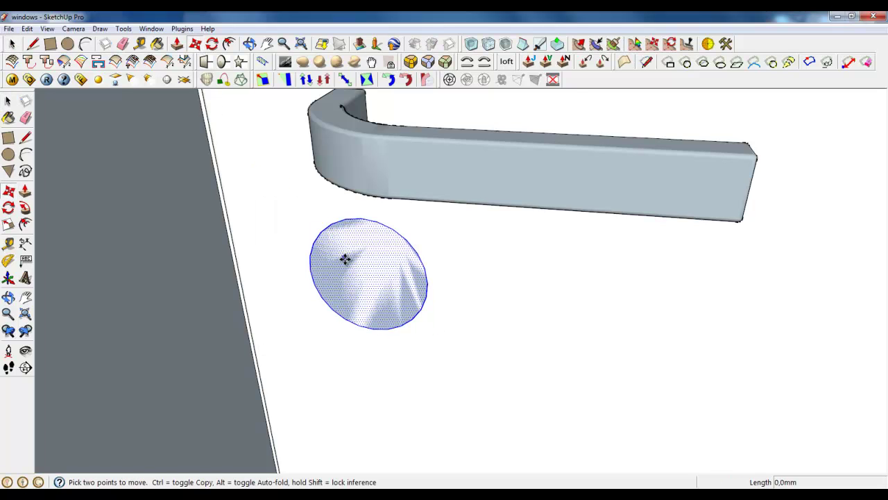
{"action": "left_click", "coordinate": [345, 259]}
- Draw a horizontal slot about 38 by 5 mm across the circle's middle and extrude the face around it into a thin disc
{"action": "middle_click_drag", "start_coordinate": [361, 297], "coordinate": [210, 196]}
{"action": "left_click", "coordinate": [50, 43]}
{"action": "left_click", "coordinate": [320, 297]}
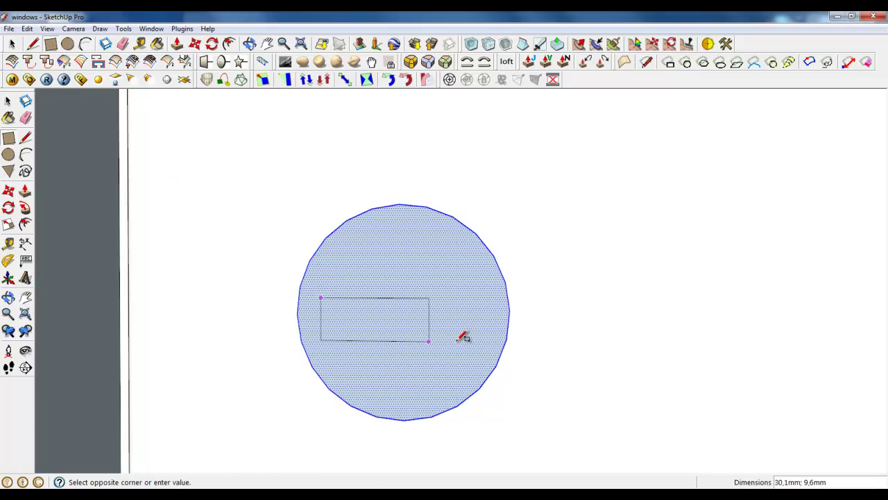
{"action": "left_click", "coordinate": [487, 322]}
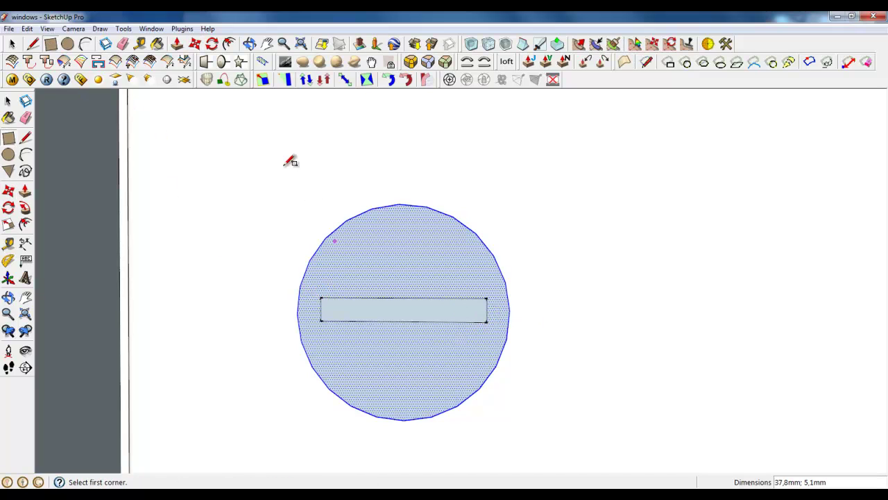
{"action": "left_click", "coordinate": [177, 43]}
{"action": "left_click_drag", "start_coordinate": [396, 295], "coordinate": [393, 294]}
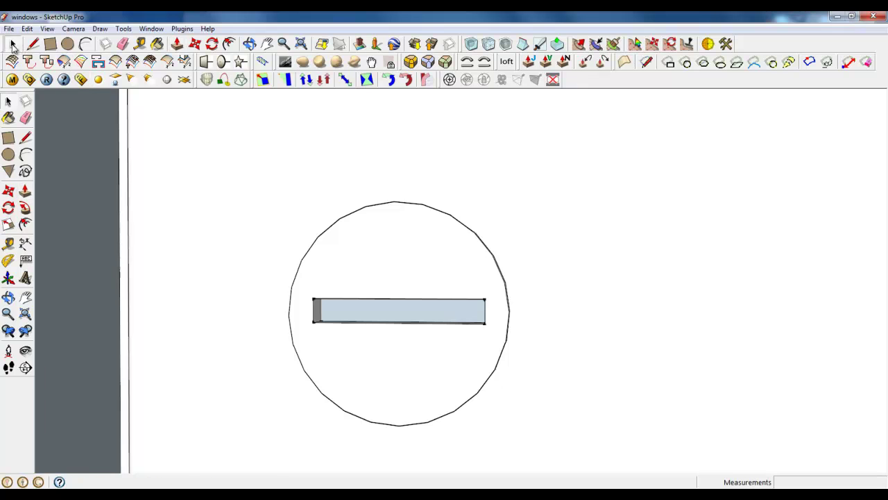
- Round the edges of the slotted lock disc with Round Corner, using a 1.6 mm offset and 2 segments
{"action": "left_click", "coordinate": [12, 44]}
{"action": "left_click", "coordinate": [406, 243]}
{"action": "left_click", "coordinate": [410, 80]}
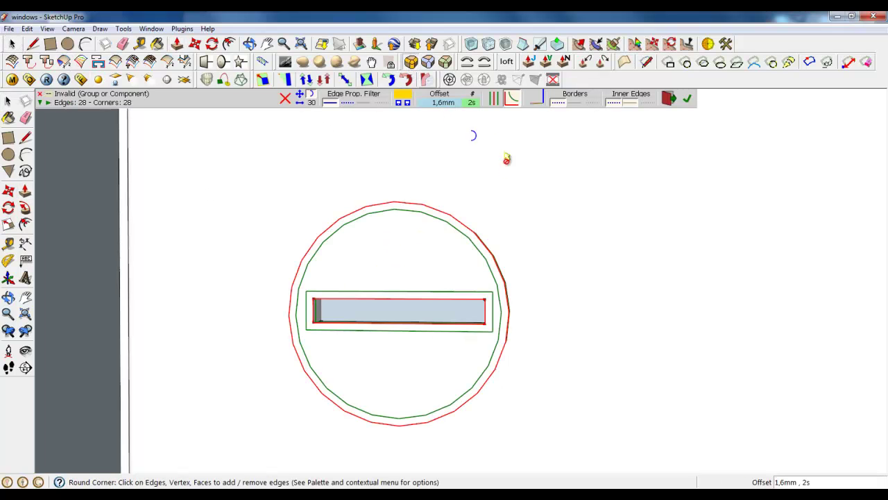
{"action": "left_click", "coordinate": [684, 99]}
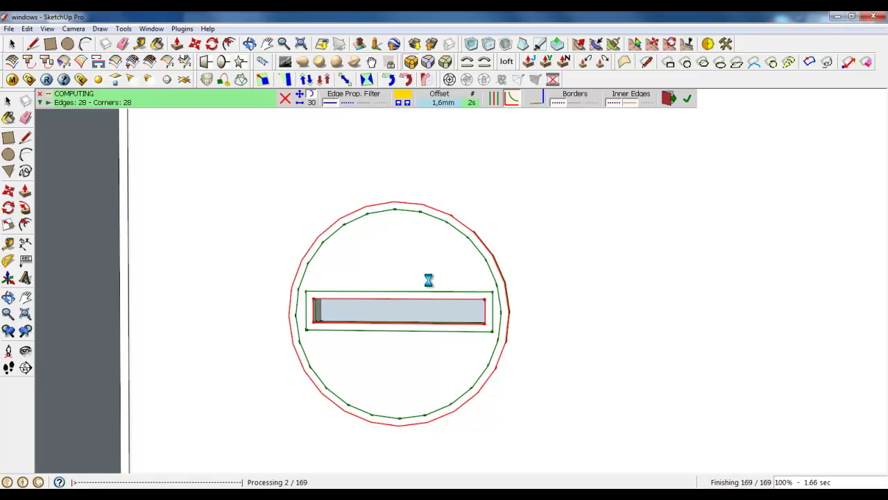
{"action": "mouse_move", "coordinate": [433, 291]}
{"action": "middle_mouse_down"}
{"action": "mouse_move", "coordinate": [329, 345]}
{"action": "mouse_move", "coordinate": [424, 300]}
{"action": "middle_mouse_up"}
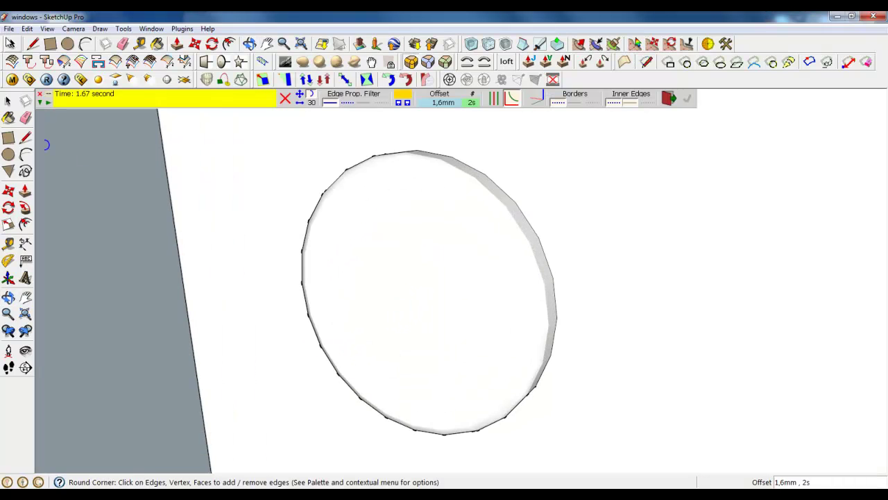
- Delete the rectangular face covering the slot on the front of the lock disc
{"action": "key", "text": "space"}
{"action": "left_click", "coordinate": [459, 213]}
{"action": "middle_click_drag", "start_coordinate": [459, 213], "coordinate": [400, 237]}
{"action": "left_click", "coordinate": [420, 293]}
{"action": "left_click", "coordinate": [418, 254]}
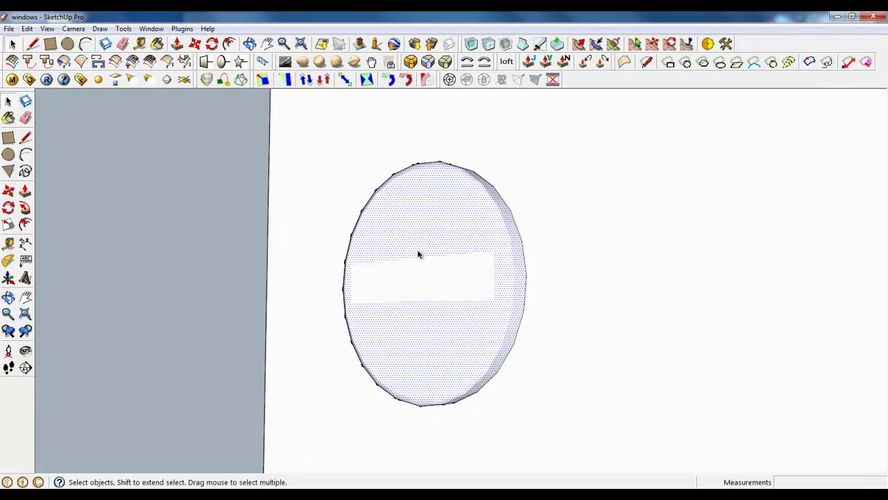
{"action": "left_click", "coordinate": [423, 292]}
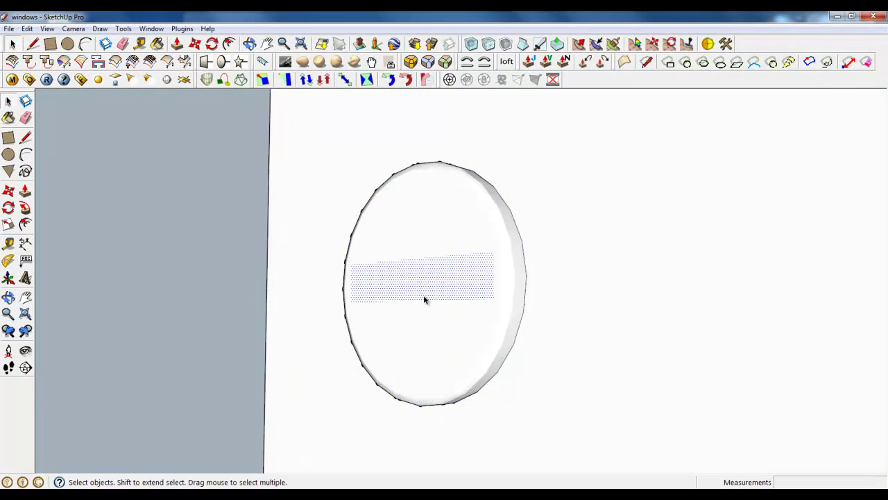
{"action": "key", "text": "Delete"}
{"action": "middle_click_drag", "start_coordinate": [412, 298], "coordinate": [446, 347]}
{"action": "scroll", "coordinate": [446, 347], "scroll_direction": "down", "scroll_amount": 1}
{"action": "scroll", "coordinate": [401, 306], "scroll_direction": "up", "scroll_amount": 1}
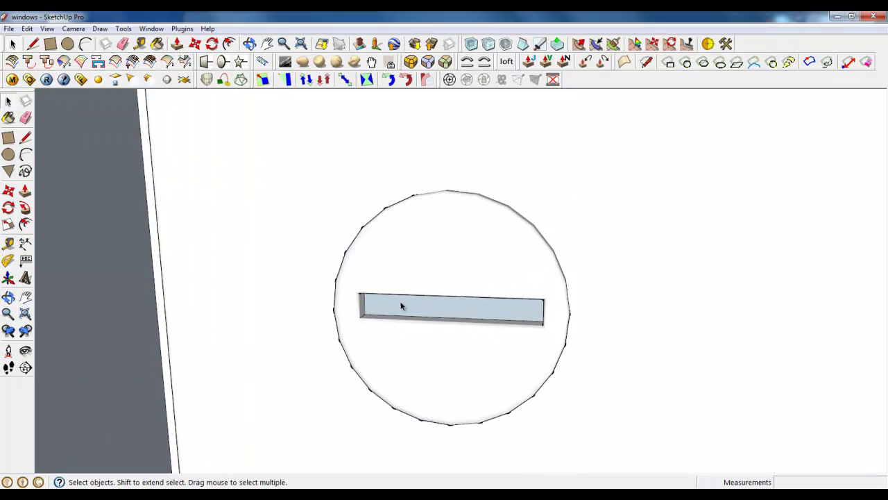
- Create a component from the selected door handle and lock disc, keeping the default name and options
{"action": "scroll", "coordinate": [402, 304], "scroll_direction": "down", "scroll_amount": 6}
{"action": "middle_click_drag", "start_coordinate": [448, 299], "coordinate": [420, 289]}
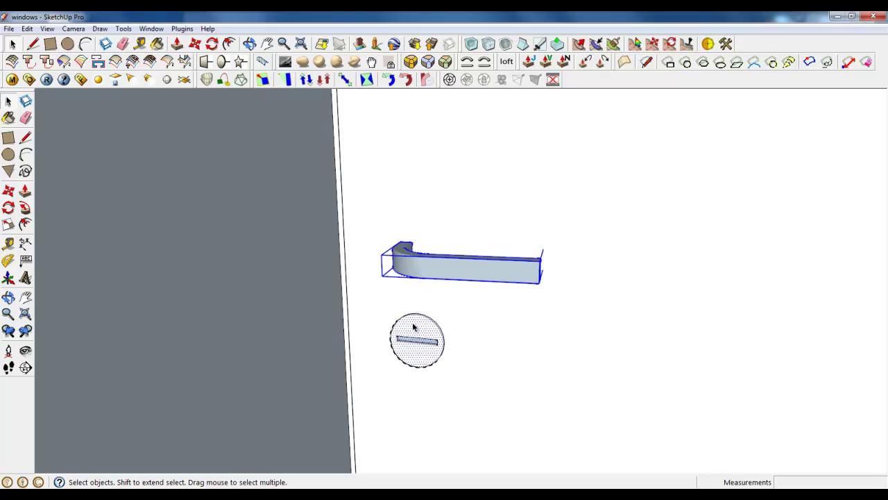
{"action": "right_click", "coordinate": [412, 268]}
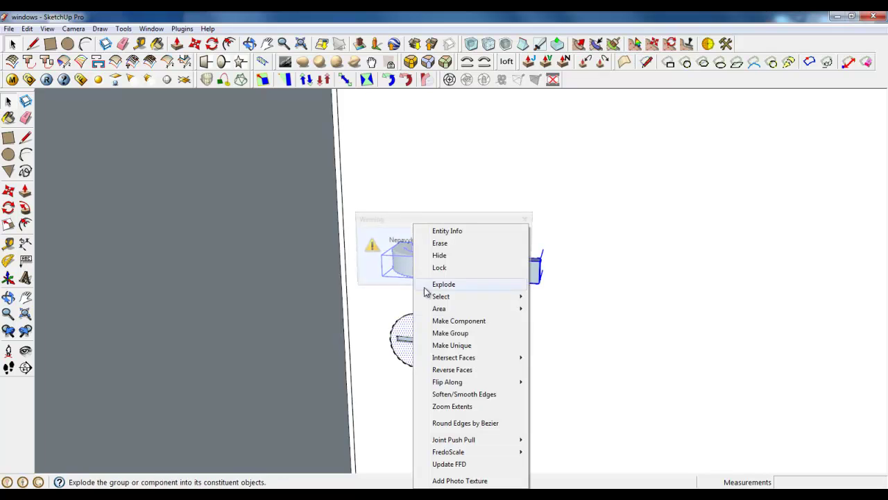
{"action": "left_click", "coordinate": [443, 321]}
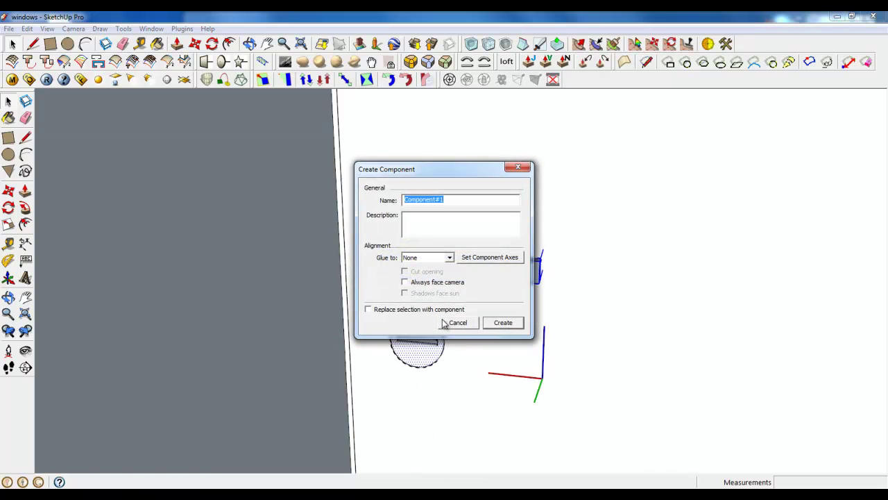
{"action": "left_click", "coordinate": [503, 324]}
- Examine the two open interior doorways beside the wall corner, comparing their positions and jambs from several sides
{"action": "middle_click_drag", "start_coordinate": [472, 307], "coordinate": [424, 360]}
{"action": "scroll", "coordinate": [414, 347], "scroll_direction": "down", "scroll_amount": 8}
{"action": "middle_click_drag", "start_coordinate": [422, 291], "coordinate": [438, 333]}
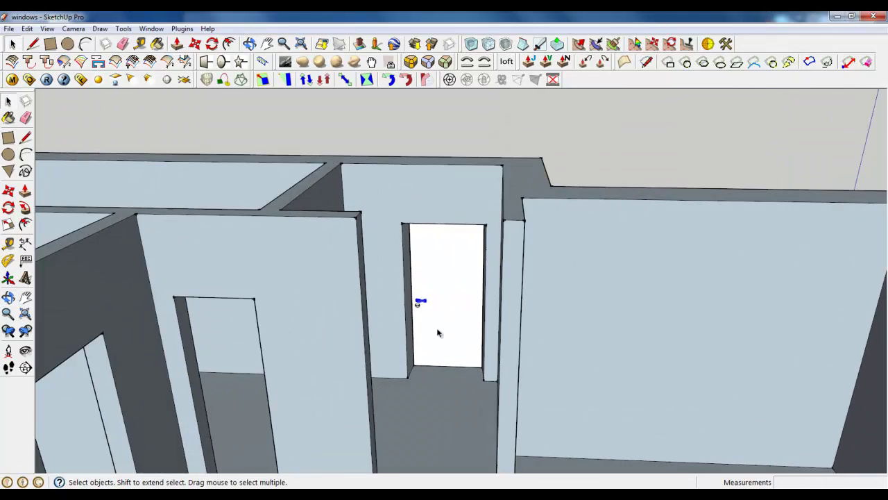
{"action": "scroll", "coordinate": [452, 320], "scroll_direction": "down", "scroll_amount": 5}
{"action": "middle_click_drag", "start_coordinate": [452, 248], "coordinate": [257, 268]}
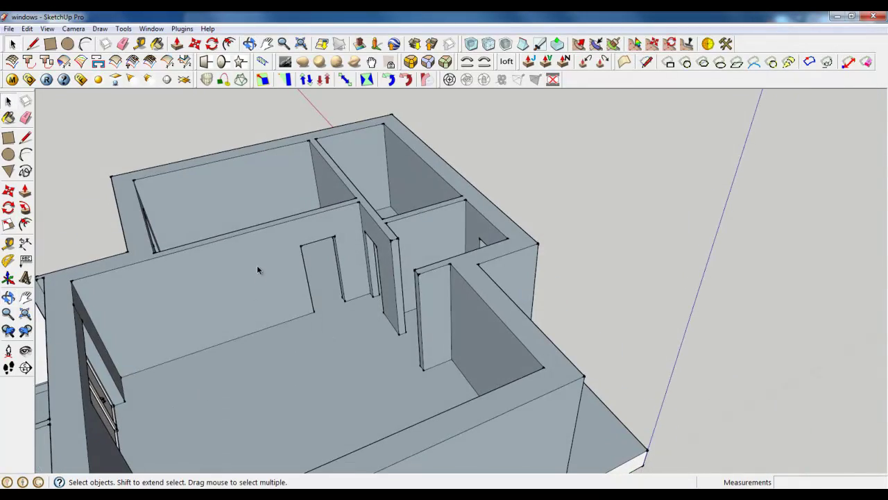
{"action": "scroll", "coordinate": [257, 269], "scroll_direction": "up", "scroll_amount": 6}
{"action": "middle_click_drag", "start_coordinate": [303, 311], "coordinate": [361, 323]}
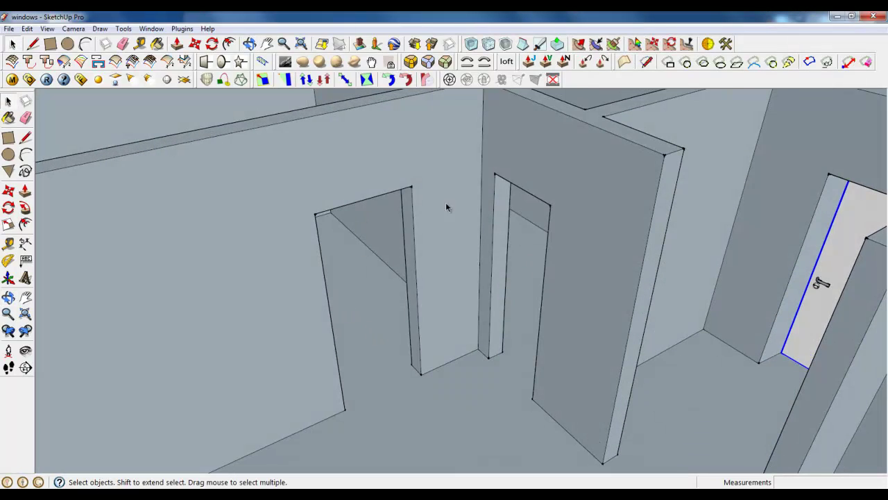
{"action": "left_click", "coordinate": [498, 337]}
{"action": "middle_click_drag", "start_coordinate": [420, 366], "coordinate": [560, 359]}
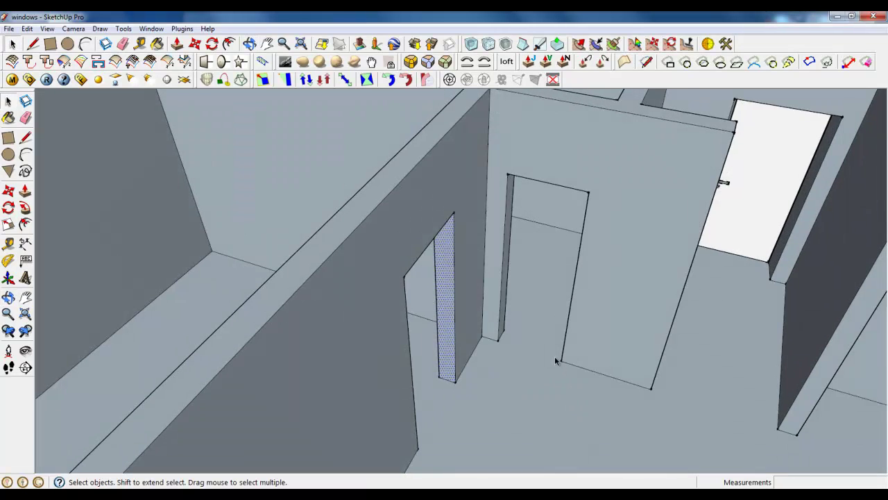
{"action": "scroll", "coordinate": [553, 359], "scroll_direction": "up", "scroll_amount": 4}
{"action": "middle_click_drag", "start_coordinate": [499, 358], "coordinate": [279, 370]}
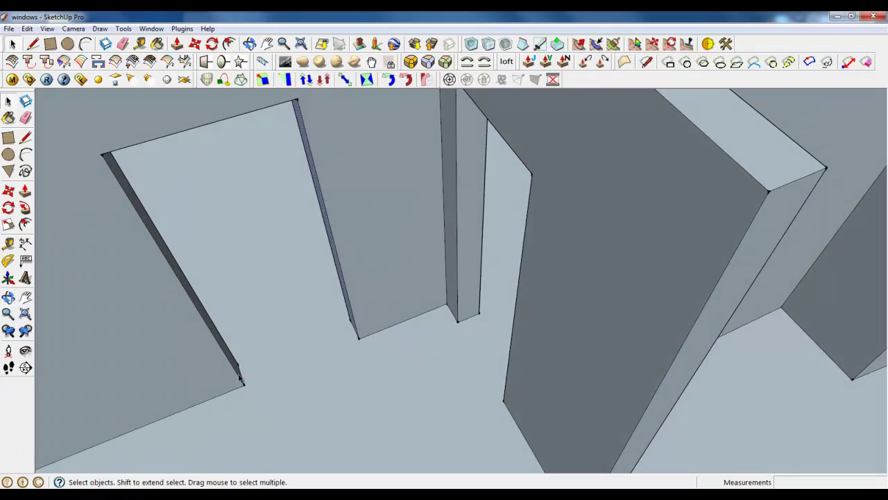
{"action": "middle_click_drag", "start_coordinate": [498, 328], "coordinate": [566, 356]}
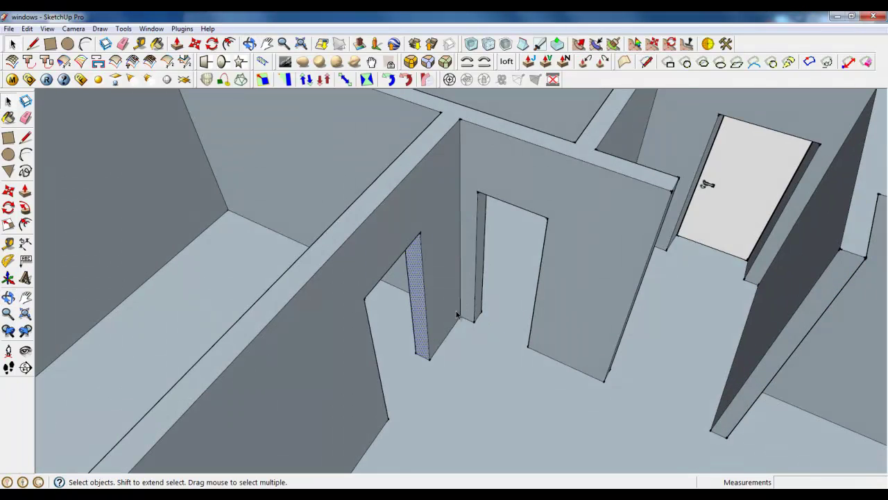
{"action": "scroll", "coordinate": [427, 335], "scroll_direction": "up", "scroll_amount": 3}
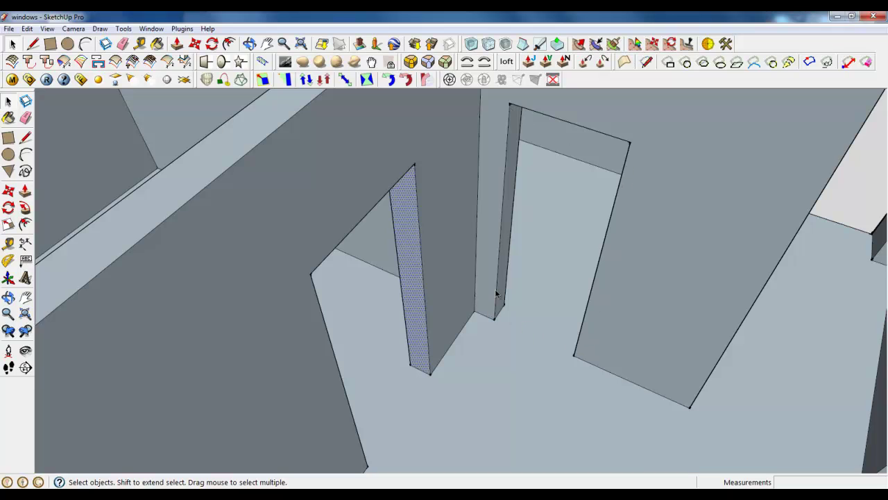
{"action": "scroll", "coordinate": [495, 294], "scroll_direction": "down", "scroll_amount": 3}
{"action": "middle_click_drag", "start_coordinate": [491, 291], "coordinate": [232, 326]}
{"action": "scroll", "coordinate": [326, 244], "scroll_direction": "up", "scroll_amount": 3}
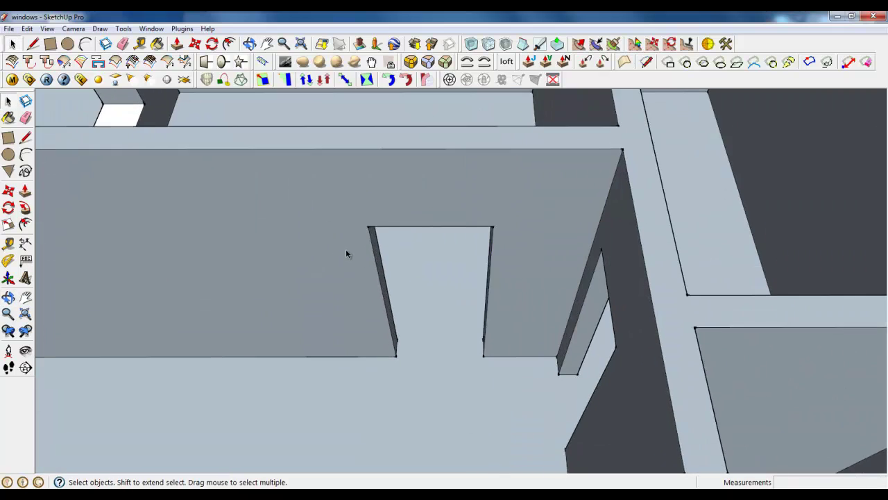
{"action": "middle_click_drag", "start_coordinate": [347, 251], "coordinate": [405, 220]}
{"action": "scroll", "coordinate": [437, 360], "scroll_direction": "up", "scroll_amount": 5}
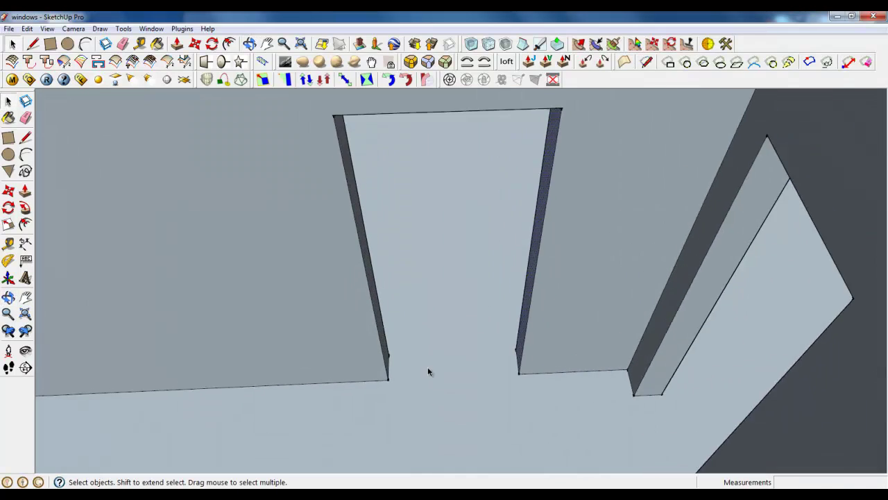
- Draw a rectangle on the floor between the jambs of the long wall's doorway, set back from the jamb ends, and group it
{"action": "left_click", "coordinate": [50, 45]}
{"action": "scroll", "coordinate": [508, 341], "scroll_direction": "up", "scroll_amount": 4}
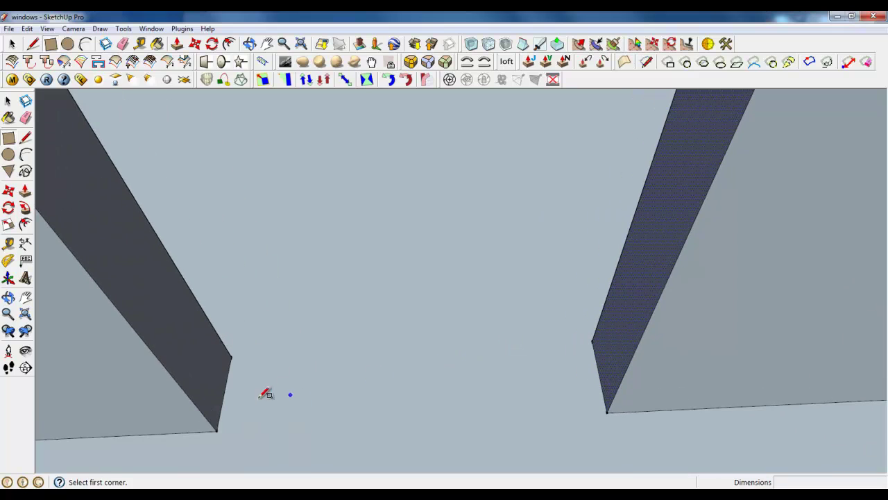
{"action": "left_click", "coordinate": [228, 371]}
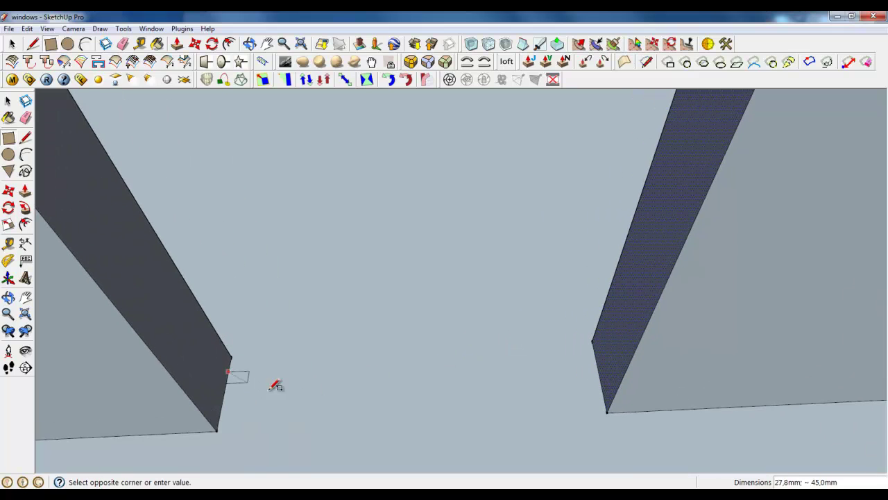
{"action": "left_click", "coordinate": [605, 396]}
{"action": "key", "text": "space"}
{"action": "scroll", "coordinate": [260, 390], "scroll_direction": "up", "scroll_amount": 3}
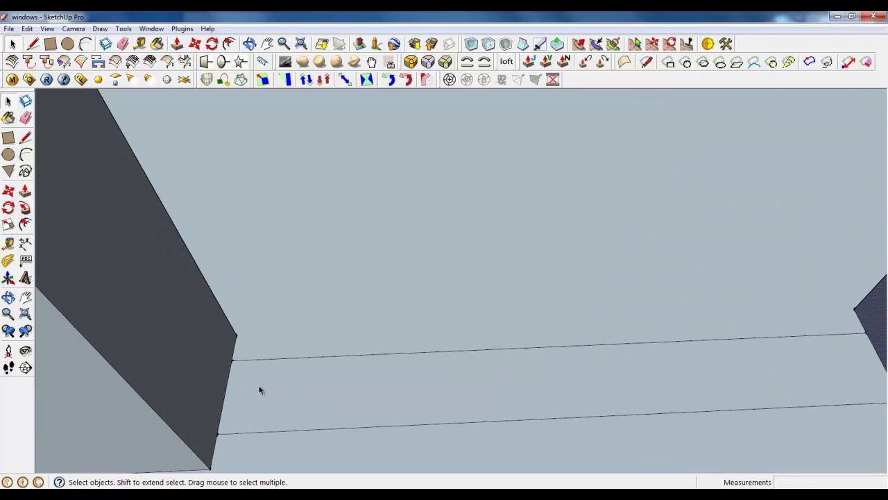
{"action": "left_click", "coordinate": [257, 390]}
{"action": "right_click", "coordinate": [260, 388]}
{"action": "left_click", "coordinate": [311, 230]}
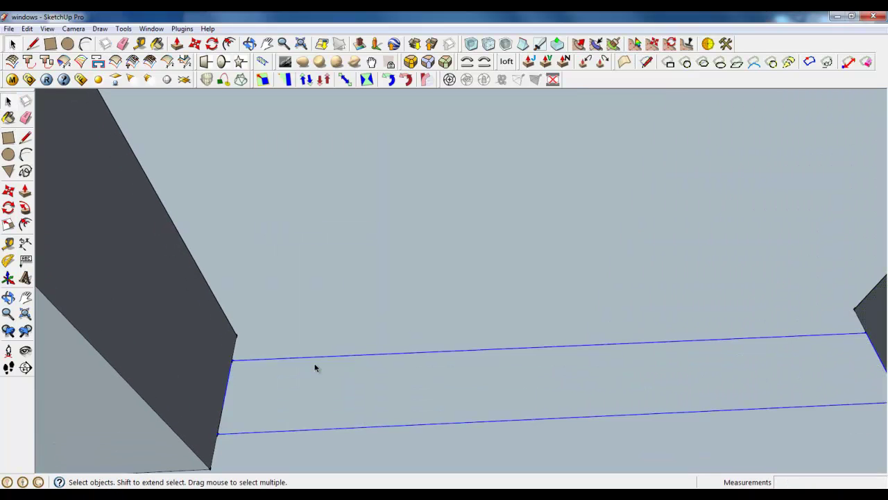
- Open the rectangle group and extrude its face up 2000 mm to the top of the doorway
{"action": "double_click", "coordinate": [313, 365]}
{"action": "left_click", "coordinate": [179, 45]}
{"action": "left_click", "coordinate": [312, 390]}
{"action": "scroll", "coordinate": [409, 436], "scroll_direction": "down", "scroll_amount": 6}
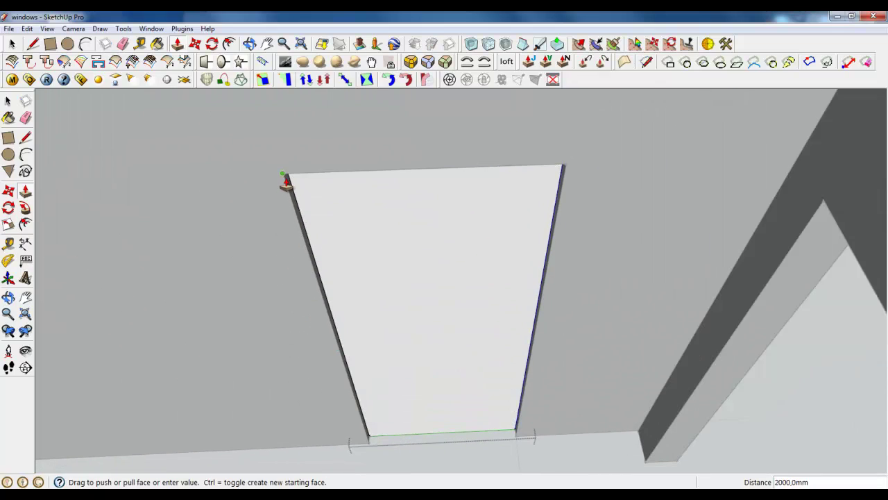
{"action": "left_click", "coordinate": [284, 183]}
- Offset the outline of the door panel's front face inward by 20 mm
{"action": "scroll", "coordinate": [292, 146], "scroll_direction": "up", "scroll_amount": 3}
{"action": "left_click", "coordinate": [229, 43]}
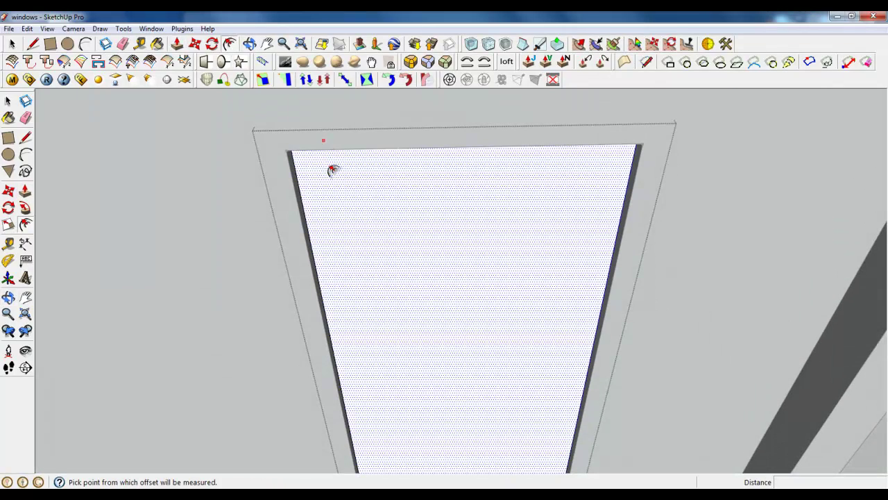
{"action": "left_click", "coordinate": [326, 167]}
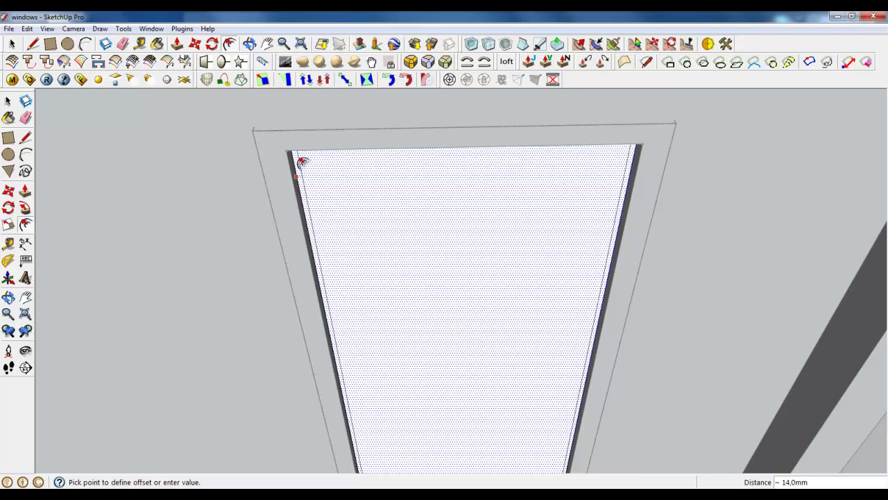
{"action": "key", "text": "Return"}
{"action": "scroll", "coordinate": [311, 173], "scroll_direction": "down", "scroll_amount": 3}
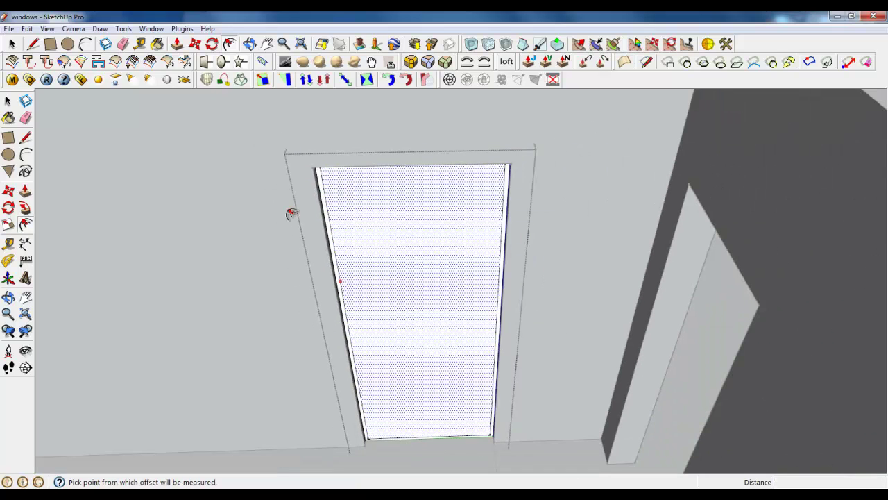
- Move the inner outline's bottom edge down 20 mm onto the floor line
{"action": "left_click", "coordinate": [195, 44]}
{"action": "scroll", "coordinate": [438, 466], "scroll_direction": "up", "scroll_amount": 3}
{"action": "scroll", "coordinate": [385, 416], "scroll_direction": "up", "scroll_amount": 3}
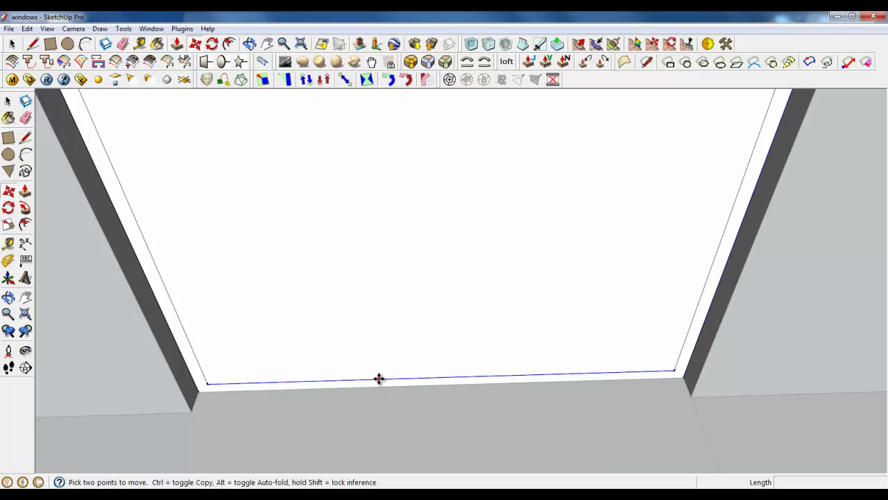
{"action": "left_click", "coordinate": [379, 379]}
{"action": "left_click", "coordinate": [381, 385]}
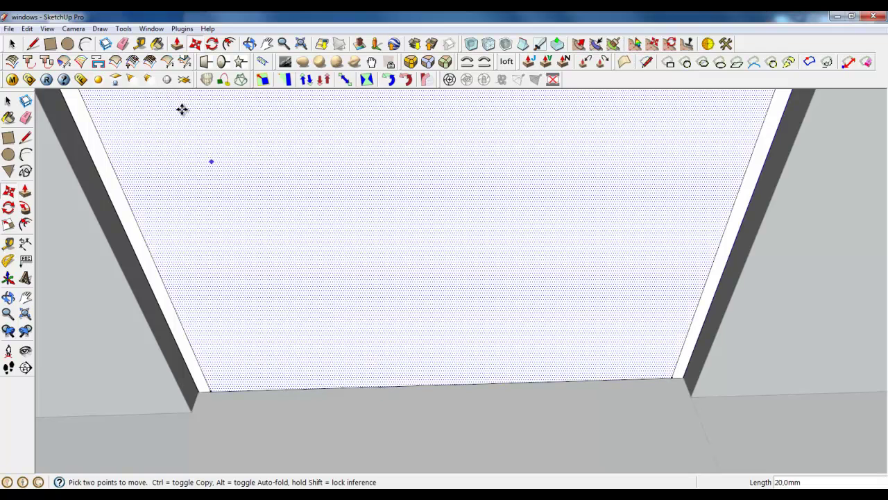
- Push the inner face back through the panel's full depth, leaving a thin frame around the doorway
{"action": "left_click", "coordinate": [177, 44]}
{"action": "left_click", "coordinate": [263, 295]}
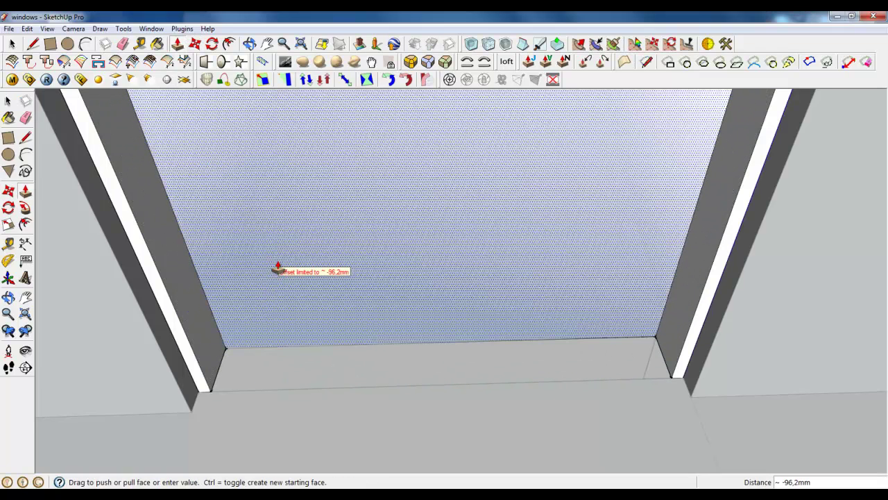
{"action": "left_click", "coordinate": [291, 297]}
{"action": "left_click", "coordinate": [11, 44]}
{"action": "middle_click_drag", "start_coordinate": [238, 345], "coordinate": [421, 322]}
{"action": "scroll", "coordinate": [503, 350], "scroll_direction": "down", "scroll_amount": 3}
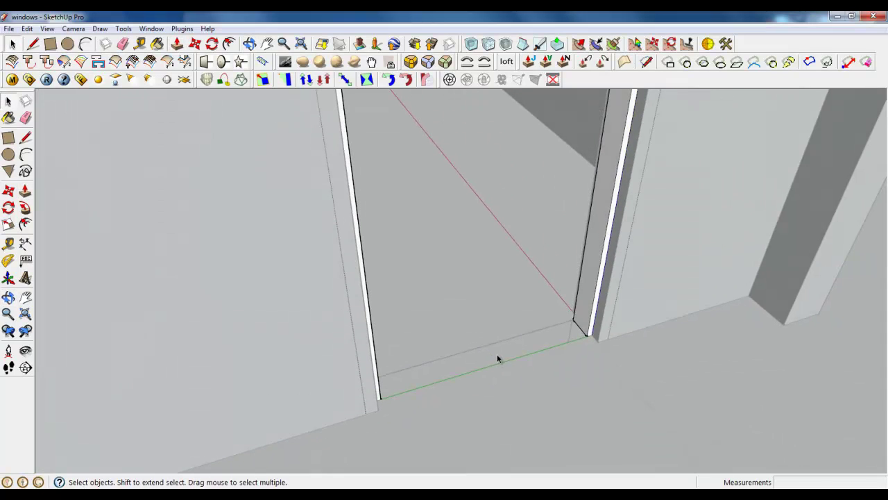
- Draw a 40 mm line segment along the bottom edge of the right jamb's inner face to mark the door panel's thickness
{"action": "left_click", "coordinate": [50, 44]}
{"action": "middle_click_drag", "start_coordinate": [495, 347], "coordinate": [616, 344]}
{"action": "scroll", "coordinate": [605, 316], "scroll_direction": "up", "scroll_amount": 3}
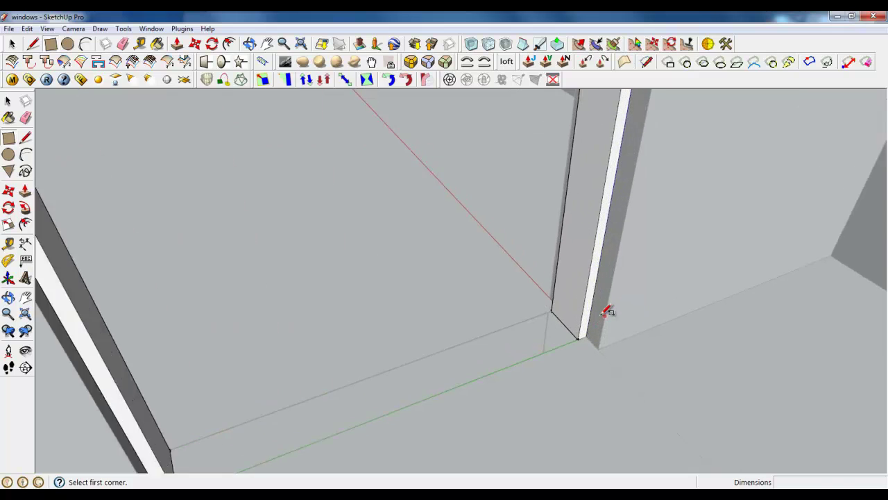
{"action": "left_click", "coordinate": [67, 44]}
{"action": "left_click", "coordinate": [50, 44]}
{"action": "scroll", "coordinate": [555, 313], "scroll_direction": "up", "scroll_amount": 2}
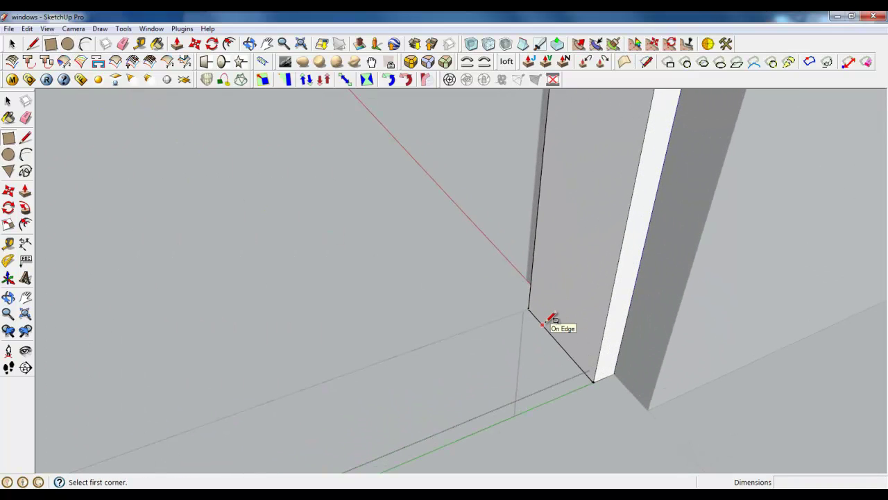
{"action": "key", "text": "l"}
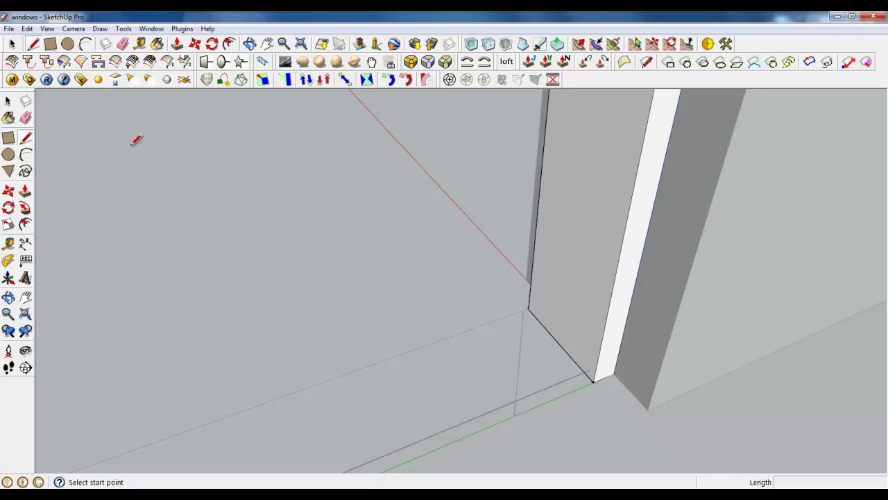
{"action": "left_click", "coordinate": [542, 323]}
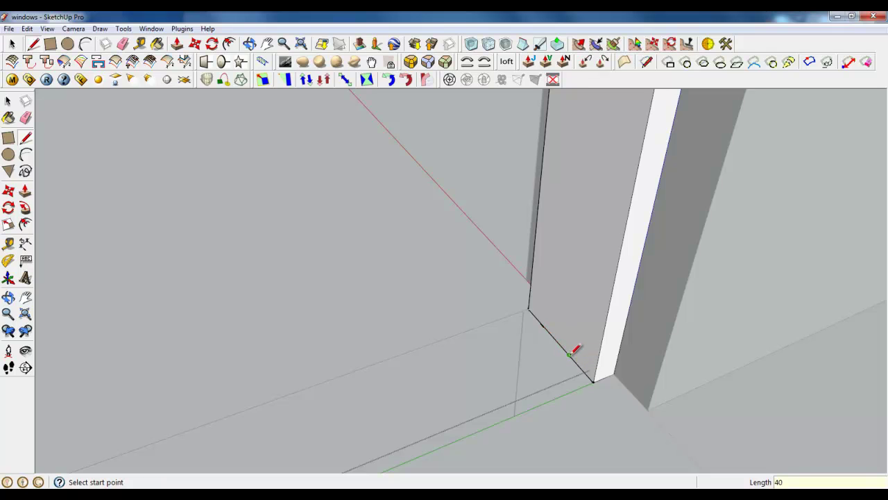
- Draw a 1980 mm vertical line up the right jamb's inner face from the segment's front end to the frame's head
{"action": "left_click", "coordinate": [593, 380]}
{"action": "scroll", "coordinate": [532, 437], "scroll_direction": "down", "scroll_amount": 5}
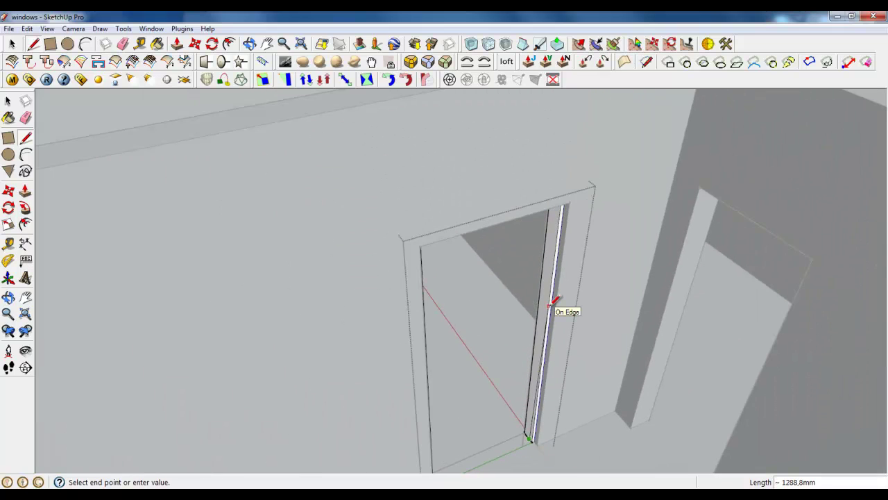
{"action": "left_click", "coordinate": [558, 240]}
{"action": "scroll", "coordinate": [559, 242], "scroll_direction": "up", "scroll_amount": 3}
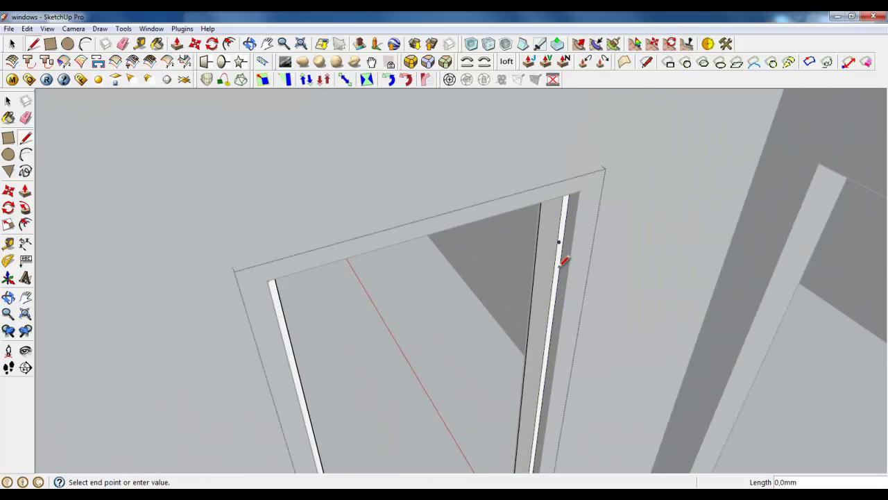
{"action": "middle_click_drag", "start_coordinate": [555, 236], "coordinate": [568, 104]}
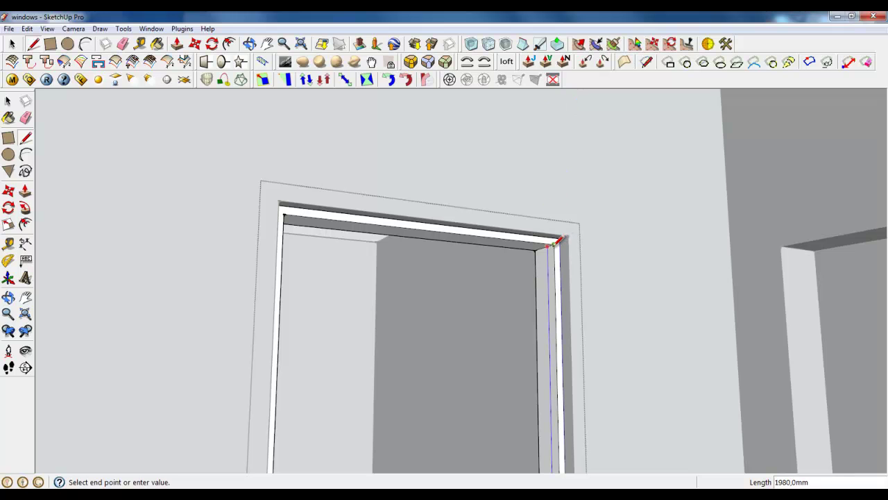
- Draw a second vertical line up the same jamb from the 40 mm segment's rear end to the frame's head
{"action": "middle_click_drag", "start_coordinate": [554, 245], "coordinate": [536, 462]}
{"action": "scroll", "coordinate": [538, 367], "scroll_direction": "up", "scroll_amount": 3}
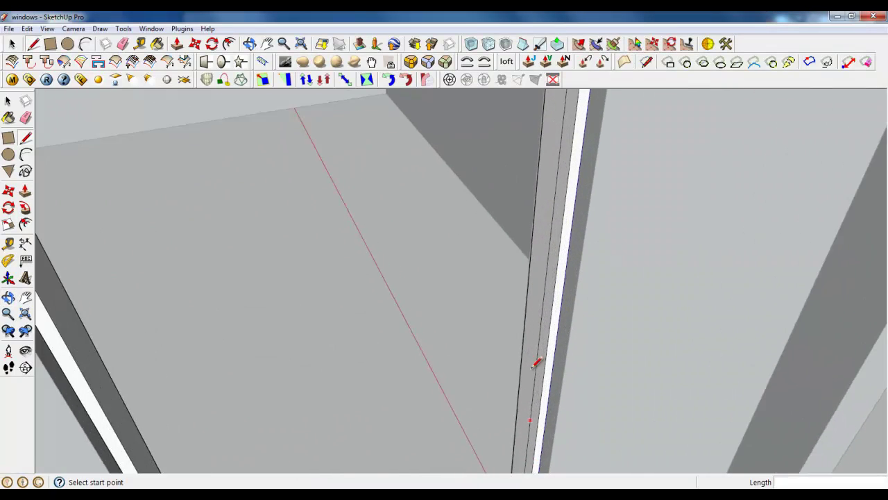
{"action": "scroll", "coordinate": [528, 313], "scroll_direction": "down", "scroll_amount": 5}
{"action": "scroll", "coordinate": [520, 385], "scroll_direction": "up", "scroll_amount": 3}
{"action": "left_click", "coordinate": [520, 393]}
{"action": "scroll", "coordinate": [528, 410], "scroll_direction": "down", "scroll_amount": 6}
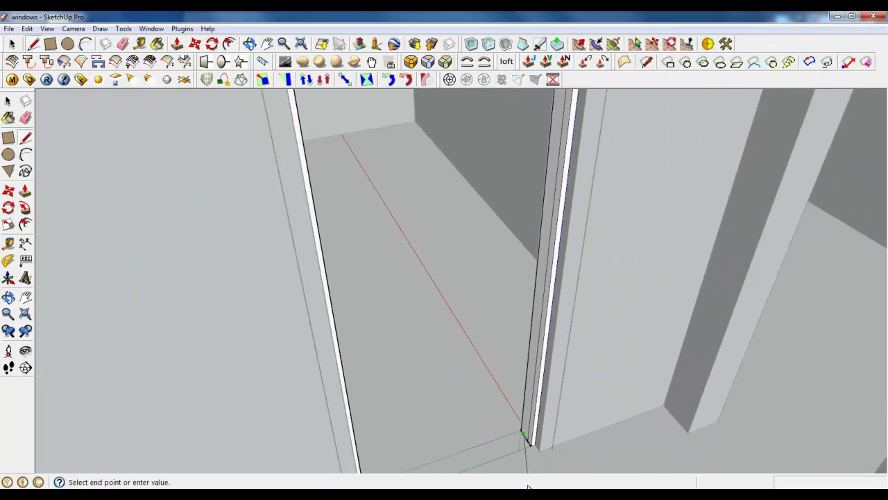
{"action": "middle_click_drag", "start_coordinate": [539, 298], "coordinate": [571, 297]}
{"action": "scroll", "coordinate": [571, 297], "scroll_direction": "up", "scroll_amount": 4}
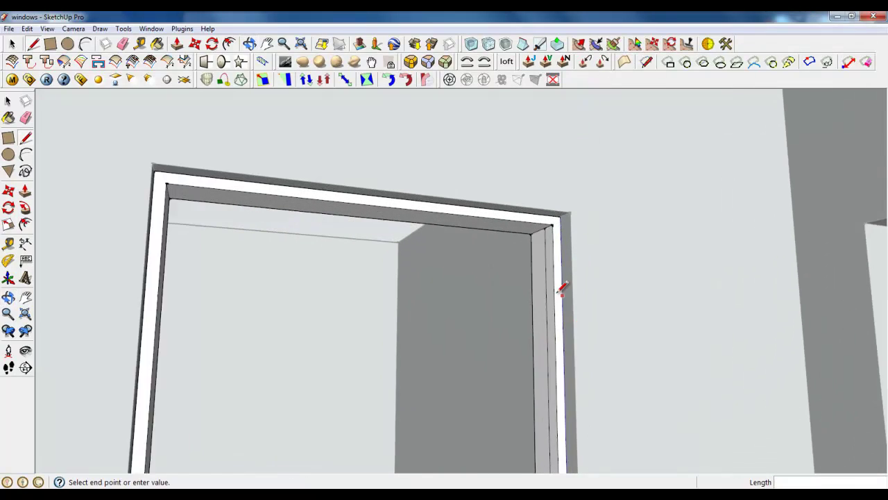
- Make a group of the 40 mm wide strip face between the two vertical lines on the jamb
{"action": "key", "text": "space"}
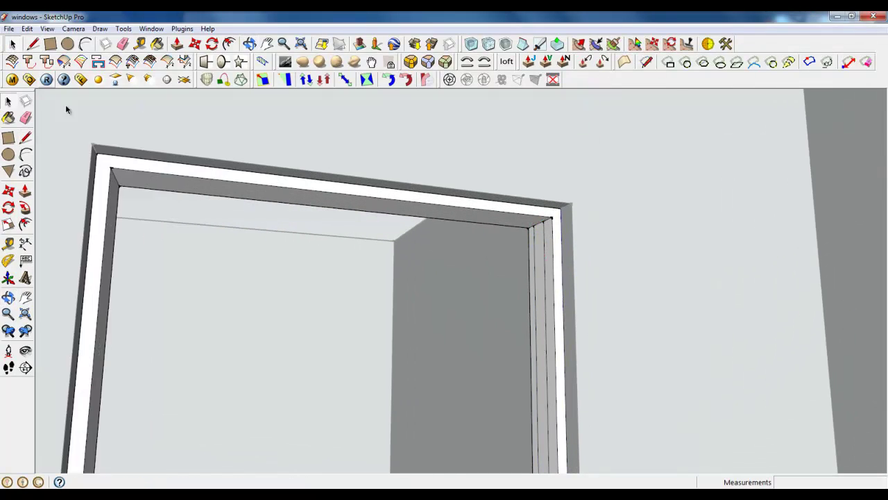
{"action": "scroll", "coordinate": [528, 221], "scroll_direction": "up", "scroll_amount": 4}
{"action": "right_click", "coordinate": [531, 182]}
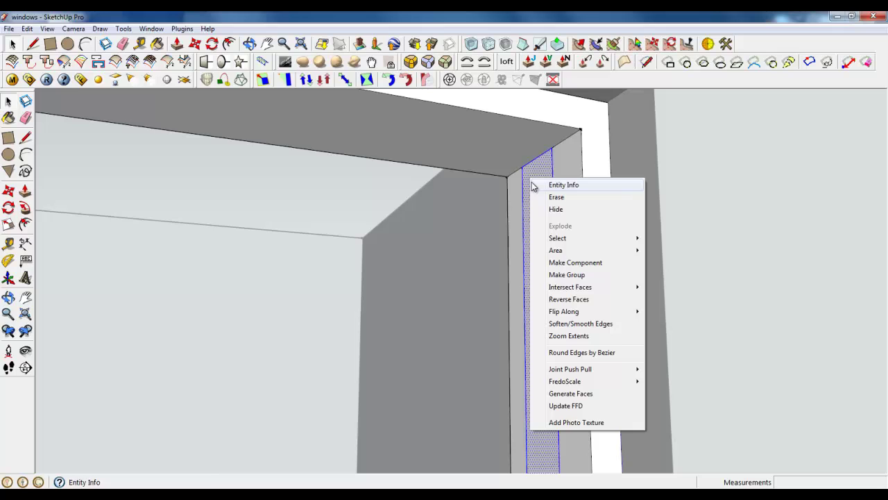
{"action": "left_click", "coordinate": [567, 274]}
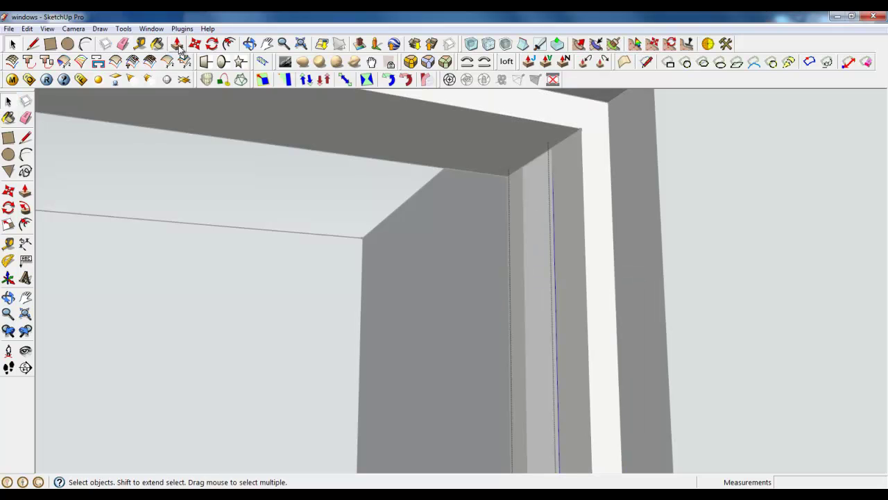
- Extrude the grouped strip's face 767 mm across the doorway to the opposite jamb, forming the door panel
{"action": "left_click", "coordinate": [177, 44]}
{"action": "left_click", "coordinate": [555, 201]}
{"action": "middle_click_drag", "start_coordinate": [553, 199], "coordinate": [462, 357]}
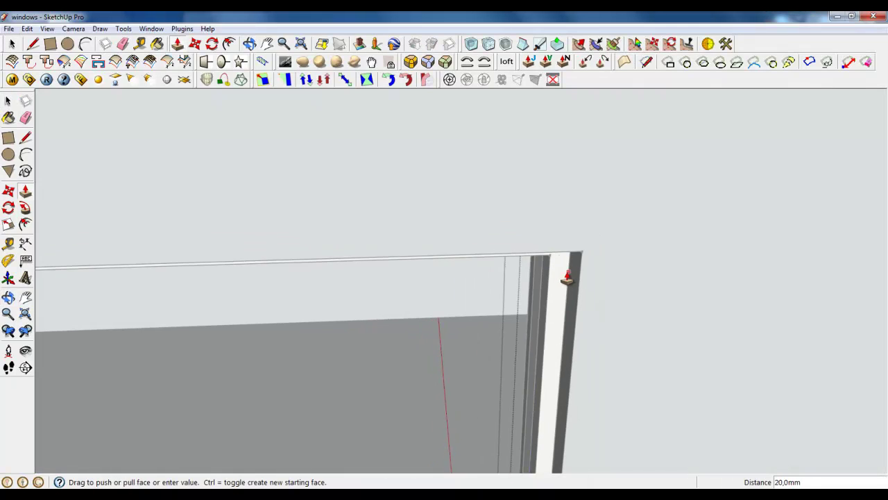
{"action": "scroll", "coordinate": [568, 276], "scroll_direction": "down", "scroll_amount": 4}
{"action": "left_click", "coordinate": [208, 351]}
{"action": "scroll", "coordinate": [335, 273], "scroll_direction": "down", "scroll_amount": 3}
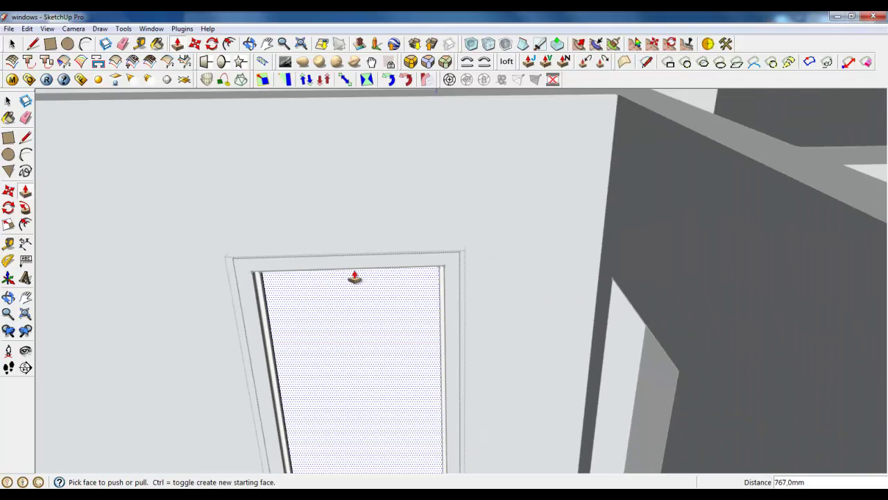
{"action": "middle_click_drag", "start_coordinate": [355, 278], "coordinate": [402, 361]}
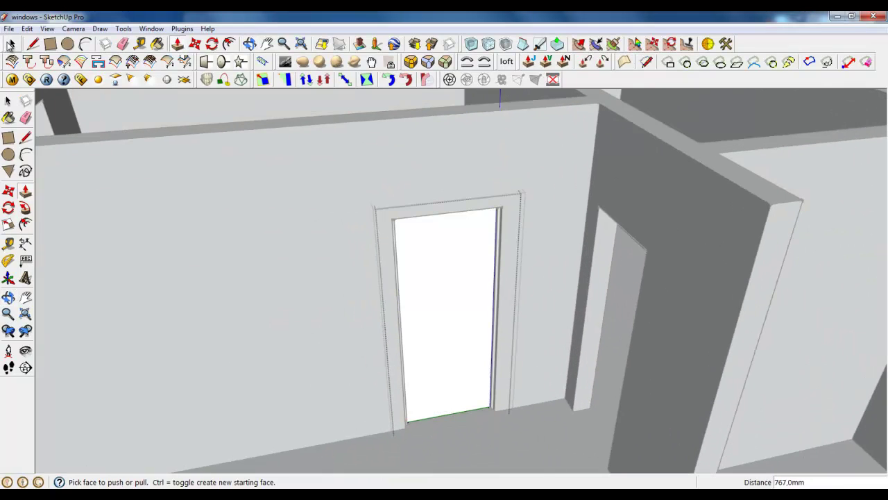
- Draw a 767 mm horizontal line across the door panel's front face just above its bottom edge
{"action": "left_click", "coordinate": [11, 44]}
{"action": "scroll", "coordinate": [470, 345], "scroll_direction": "up", "scroll_amount": 4}
{"action": "scroll", "coordinate": [531, 262], "scroll_direction": "down", "scroll_amount": 2}
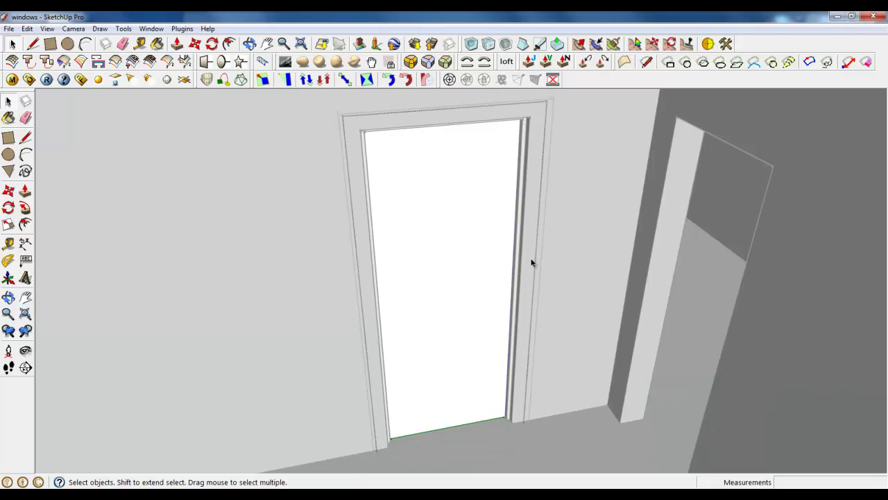
{"action": "left_click", "coordinate": [33, 43]}
{"action": "scroll", "coordinate": [454, 452], "scroll_direction": "up", "scroll_amount": 5}
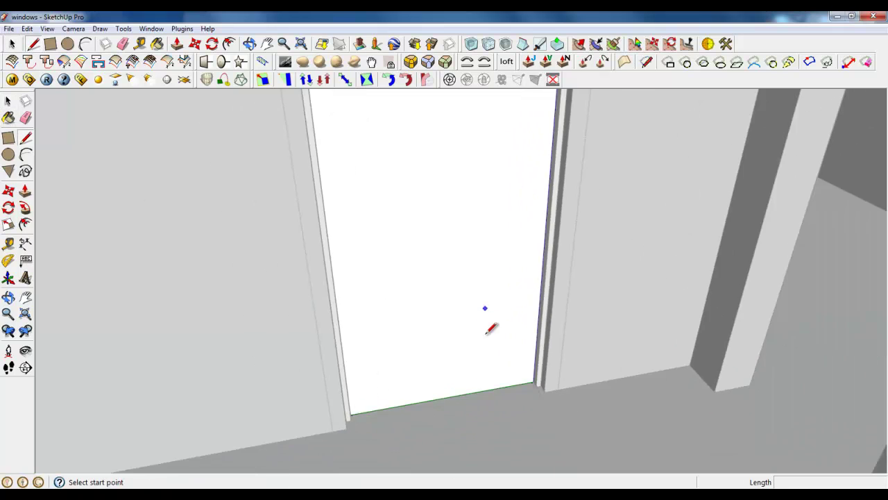
{"action": "scroll", "coordinate": [353, 407], "scroll_direction": "up", "scroll_amount": 2}
{"action": "left_click", "coordinate": [182, 359]}
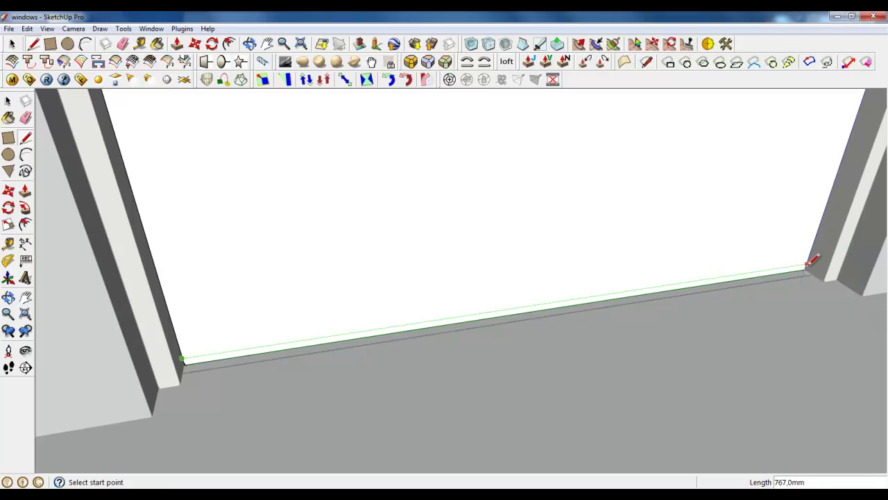
- Push the thin strip below the line back 40 mm through the door panel to leave a floor gap, and close the panel group
{"action": "left_click", "coordinate": [179, 46]}
{"action": "scroll", "coordinate": [280, 252], "scroll_direction": "down", "scroll_amount": 1}
{"action": "middle_click_drag", "start_coordinate": [280, 251], "coordinate": [606, 252]}
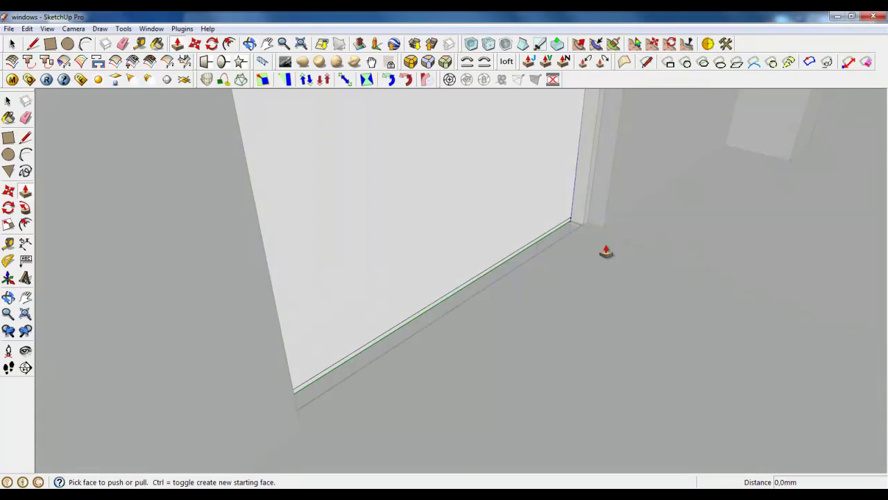
{"action": "scroll", "coordinate": [579, 264], "scroll_direction": "up", "scroll_amount": 4}
{"action": "middle_click_drag", "start_coordinate": [525, 285], "coordinate": [511, 229]}
{"action": "scroll", "coordinate": [523, 258], "scroll_direction": "up", "scroll_amount": 1}
{"action": "left_click_drag", "start_coordinate": [522, 258], "coordinate": [403, 258]}
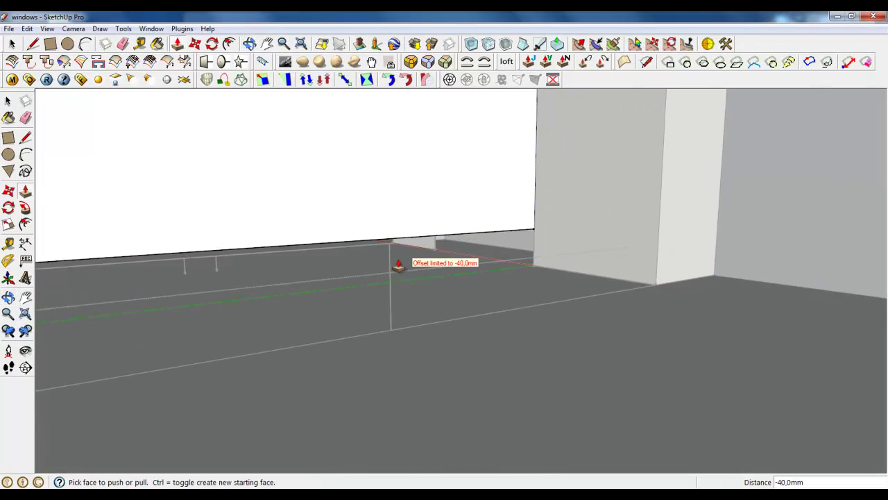
{"action": "key", "text": "space"}
{"action": "right_click", "coordinate": [364, 264]}
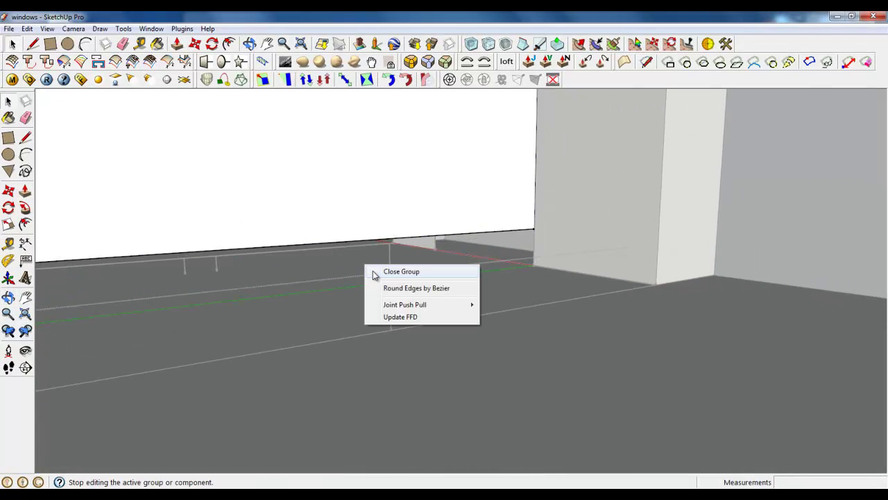
{"action": "left_click", "coordinate": [372, 272]}
- Draw a 7.3 mm line along the jamb's bottom edge under the door panel to refill the missing part of its face
{"action": "scroll", "coordinate": [602, 337], "scroll_direction": "down", "scroll_amount": 2}
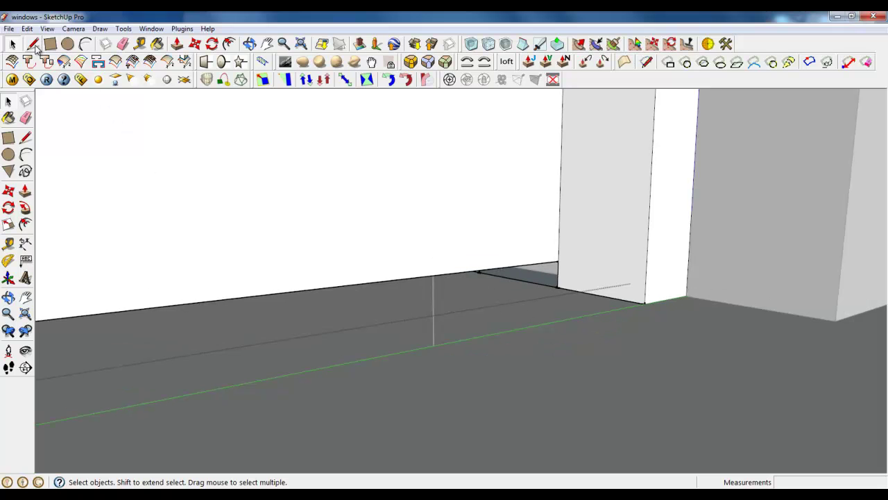
{"action": "left_click", "coordinate": [33, 43]}
{"action": "scroll", "coordinate": [552, 281], "scroll_direction": "up", "scroll_amount": 2}
{"action": "left_click", "coordinate": [584, 316]}
{"action": "left_click", "coordinate": [556, 296]}
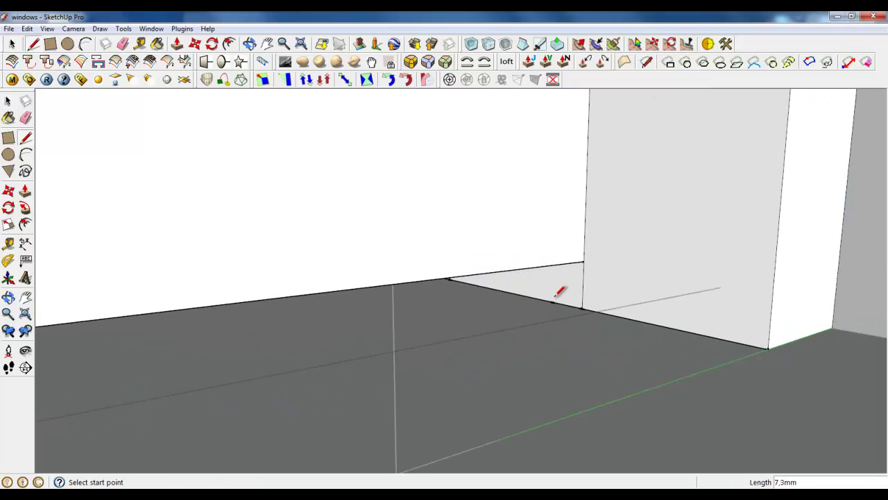
- Erase the leftover vertical edges on the jamb's face below the door panel and close the frame group
{"action": "left_click", "coordinate": [123, 45]}
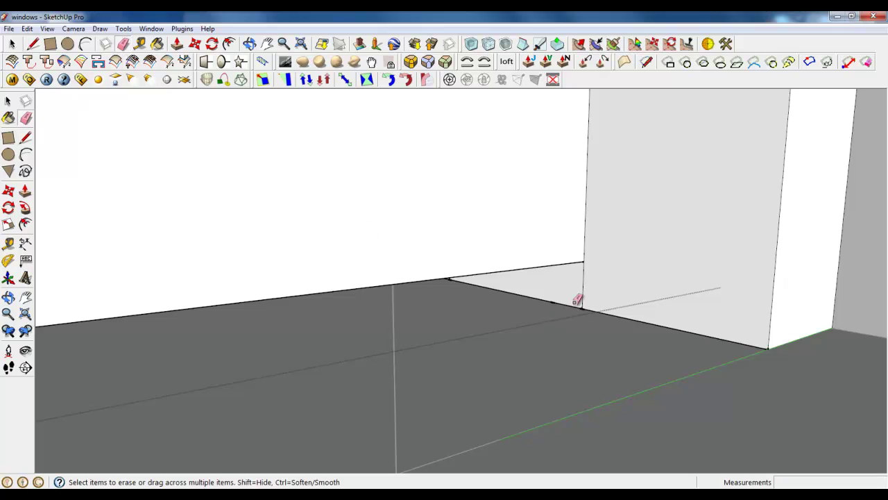
{"action": "middle_click_drag", "start_coordinate": [591, 299], "coordinate": [475, 257]}
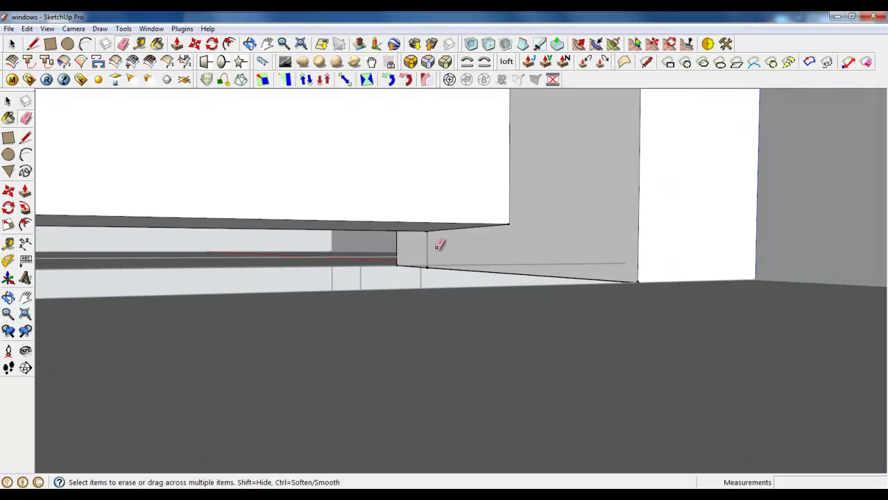
{"action": "right_click", "coordinate": [359, 257]}
{"action": "left_click", "coordinate": [394, 263]}
- Draw a line along the jamb's foot from its rear corner to its front corner to fill the floor opening in the doorway
{"action": "middle_click_drag", "start_coordinate": [413, 322], "coordinate": [487, 360]}
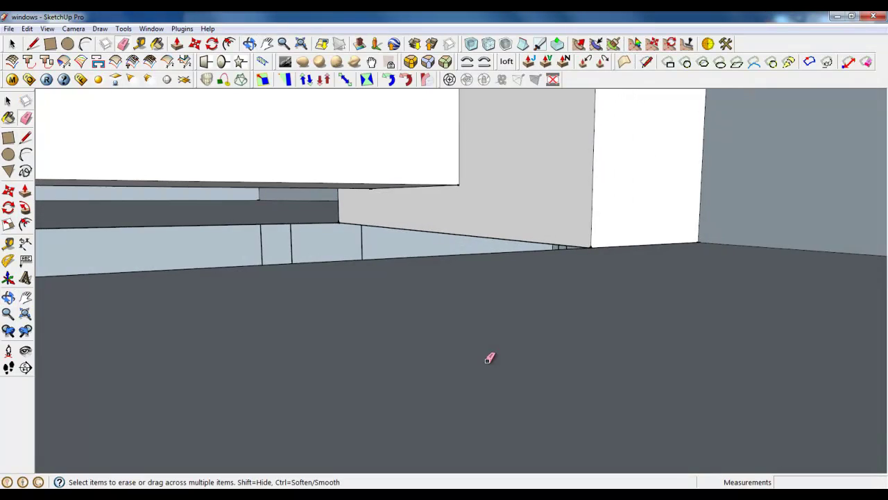
{"action": "left_click", "coordinate": [32, 44]}
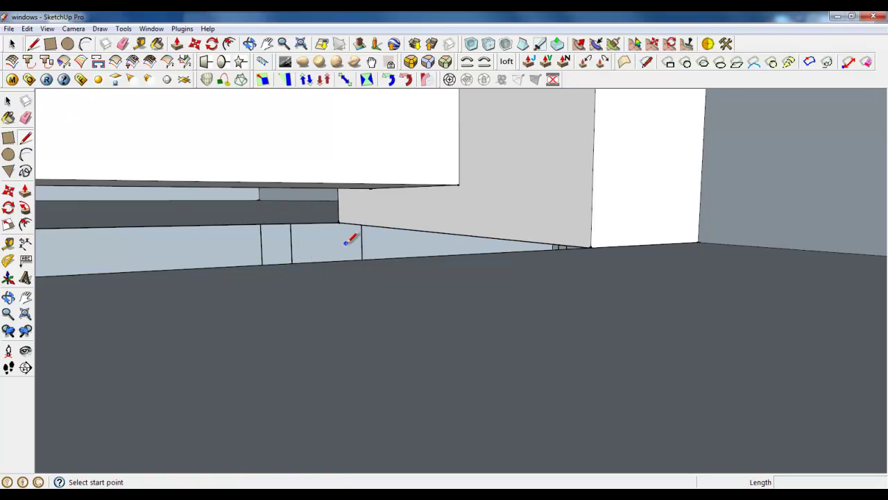
{"action": "left_click", "coordinate": [340, 220]}
{"action": "left_click", "coordinate": [591, 243]}
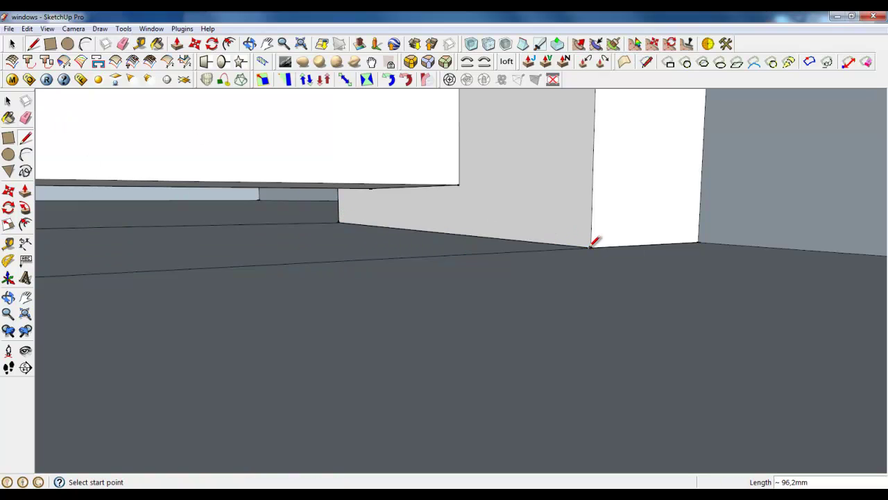
{"action": "middle_click_drag", "start_coordinate": [591, 242], "coordinate": [405, 254]}
{"action": "scroll", "coordinate": [506, 297], "scroll_direction": "down", "scroll_amount": 2}
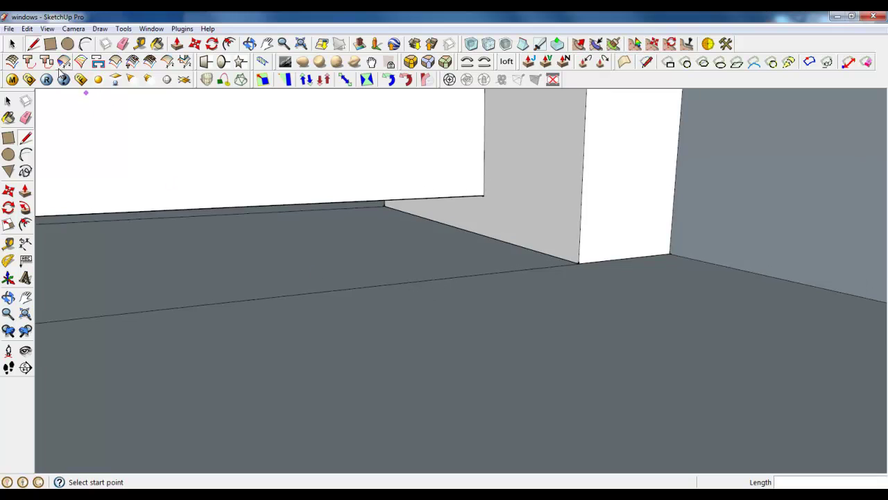
- Open the frame group and examine the jambs' inner faces at both bottom corners of the doorway
{"action": "left_click", "coordinate": [12, 43]}
{"action": "scroll", "coordinate": [557, 390], "scroll_direction": "down", "scroll_amount": 2}
{"action": "scroll", "coordinate": [486, 418], "scroll_direction": "down", "scroll_amount": 7}
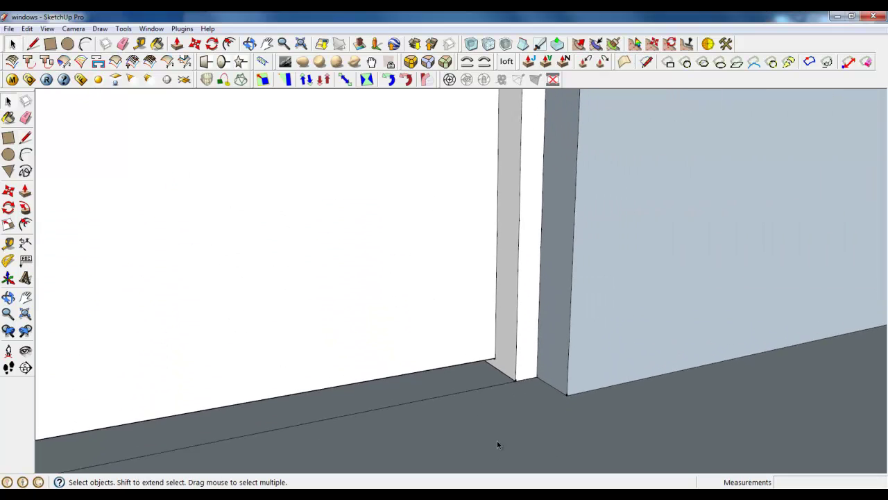
{"action": "middle_click_drag", "start_coordinate": [454, 368], "coordinate": [397, 401]}
{"action": "scroll", "coordinate": [436, 409], "scroll_direction": "down", "scroll_amount": 3}
{"action": "scroll", "coordinate": [399, 401], "scroll_direction": "up", "scroll_amount": 5}
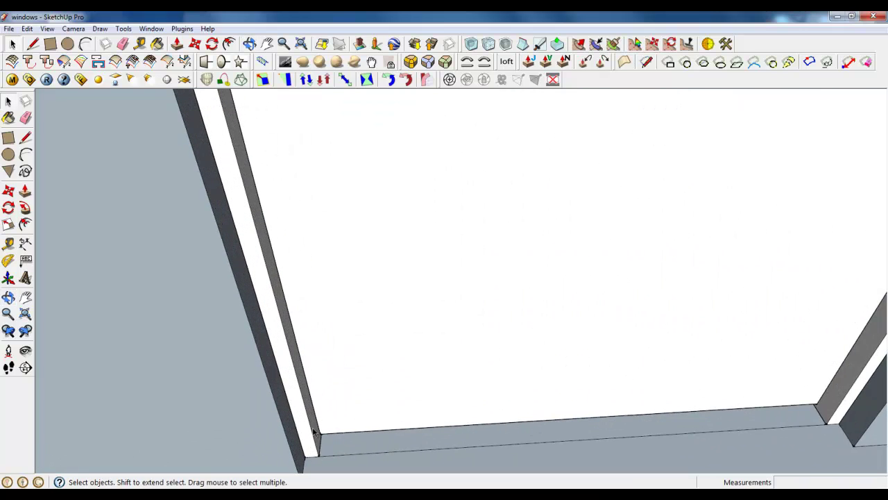
{"action": "left_click", "coordinate": [311, 432]}
{"action": "scroll", "coordinate": [321, 443], "scroll_direction": "down", "scroll_amount": 3}
{"action": "scroll", "coordinate": [319, 439], "scroll_direction": "up", "scroll_amount": 4}
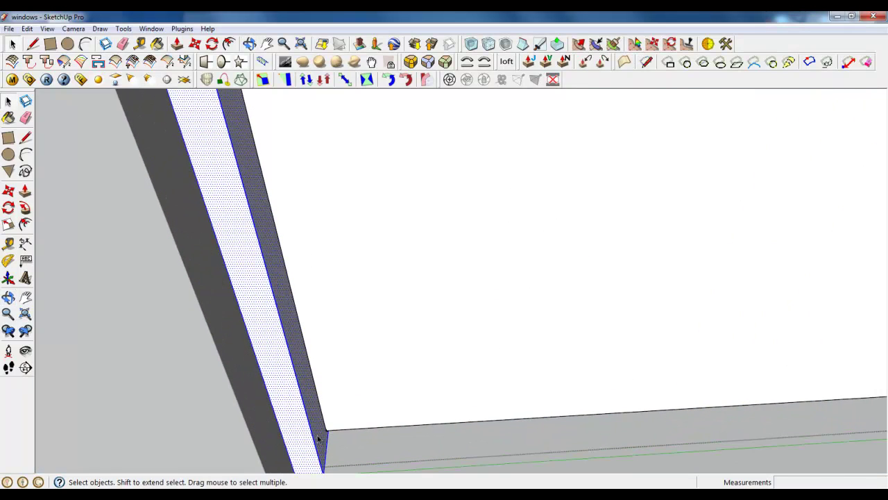
{"action": "left_click", "coordinate": [317, 430]}
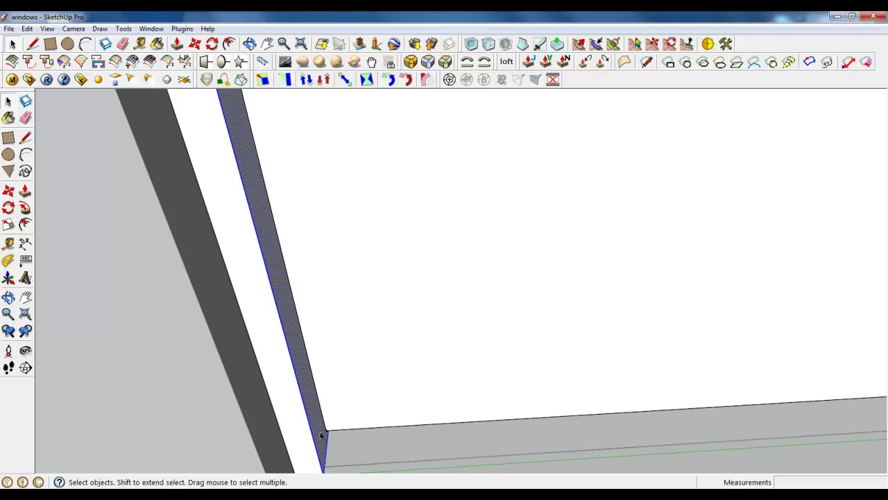
{"action": "scroll", "coordinate": [326, 416], "scroll_direction": "down", "scroll_amount": 4}
{"action": "scroll", "coordinate": [605, 418], "scroll_direction": "up", "scroll_amount": 4}
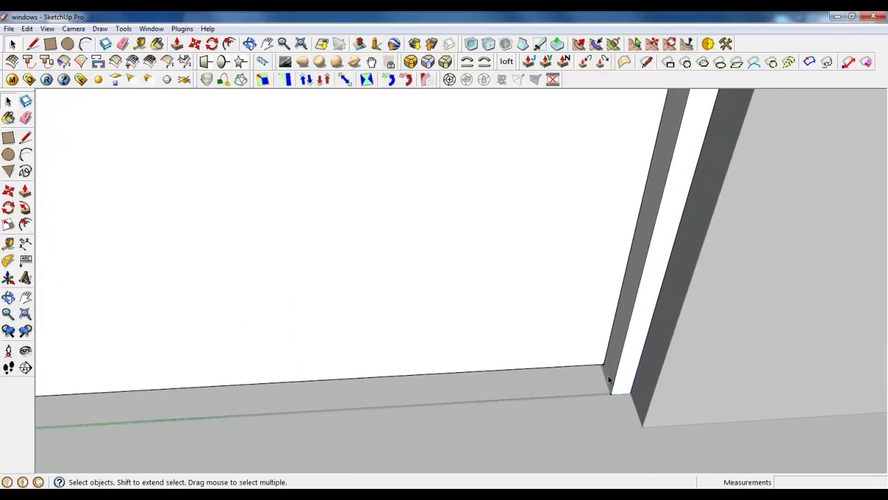
- Round the edges of the frame's inner side and head faces using Round Corner with a 1.6 mm offset and 3 segments
{"action": "scroll", "coordinate": [597, 430], "scroll_direction": "down", "scroll_amount": 6}
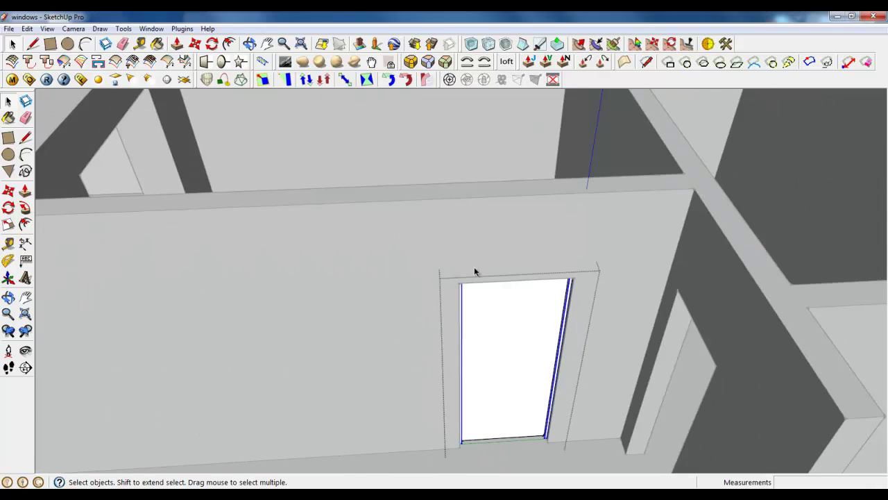
{"action": "scroll", "coordinate": [477, 272], "scroll_direction": "up", "scroll_amount": 4}
{"action": "middle_click_drag", "start_coordinate": [480, 277], "coordinate": [415, 48]}
{"action": "scroll", "coordinate": [428, 374], "scroll_direction": "up", "scroll_amount": 5}
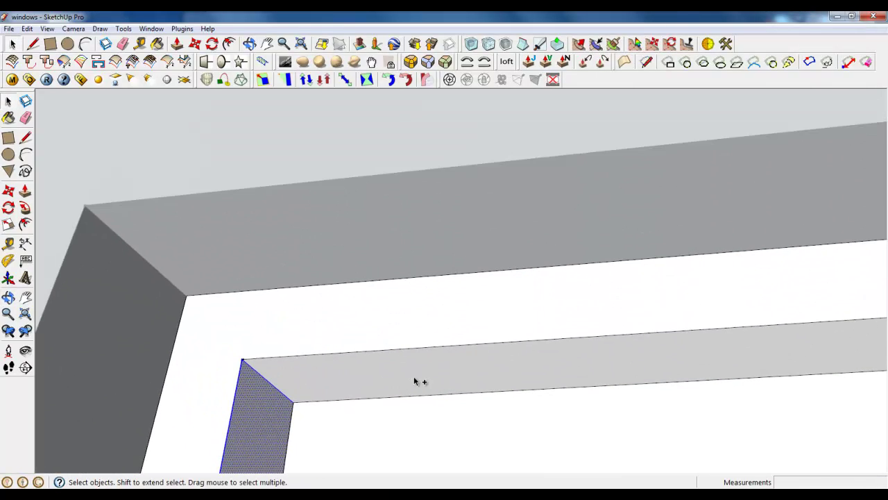
{"action": "double_click", "coordinate": [397, 366], "text": "ctrl"}
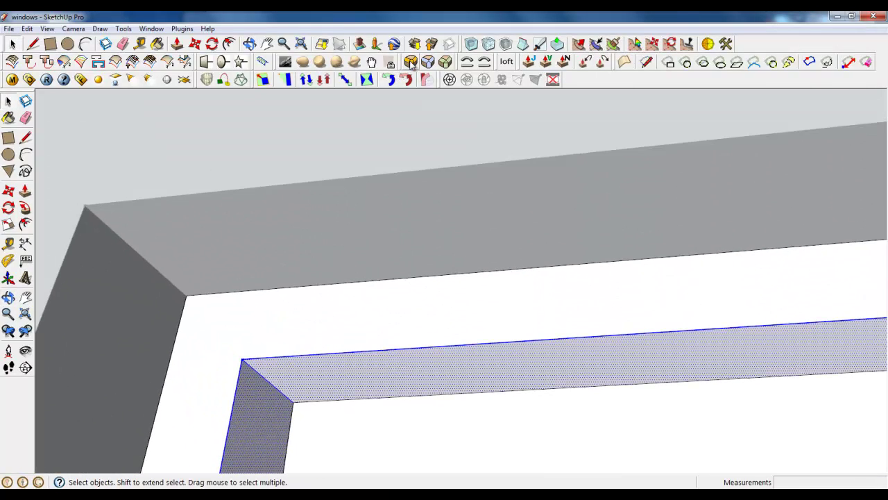
{"action": "left_click", "coordinate": [411, 62]}
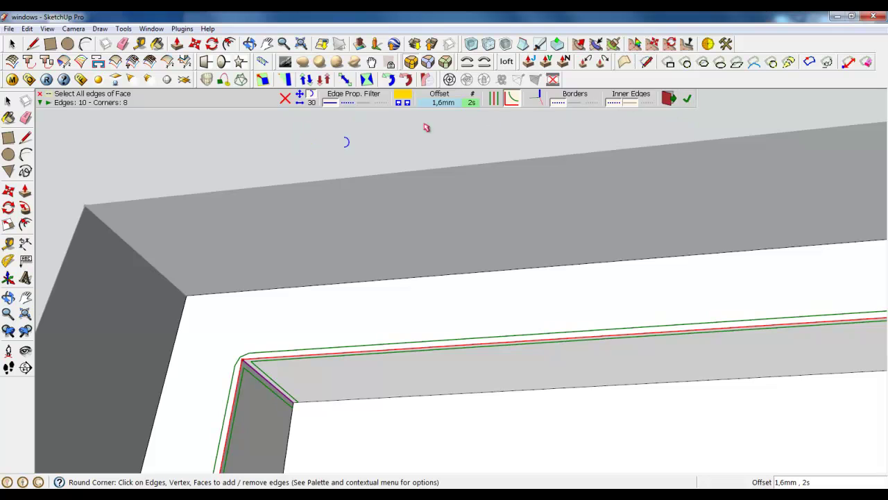
{"action": "left_click", "coordinate": [471, 103]}
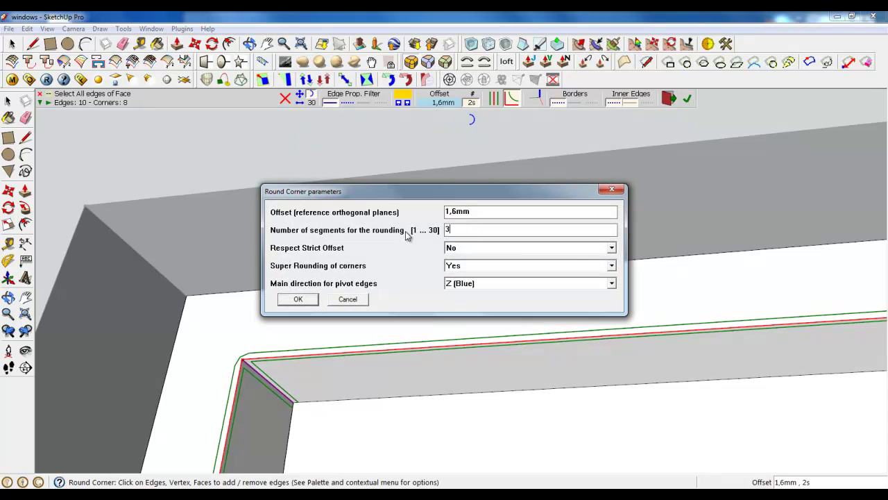
{"action": "left_click", "coordinate": [297, 299]}
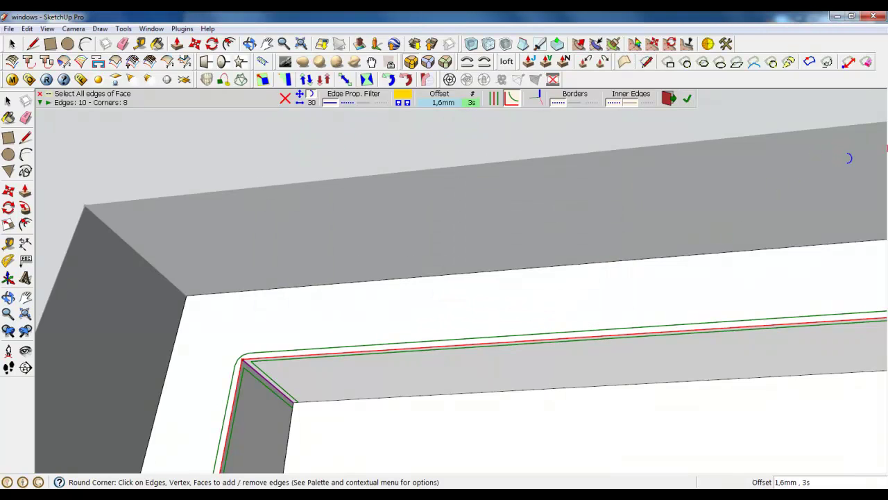
{"action": "left_click", "coordinate": [687, 100]}
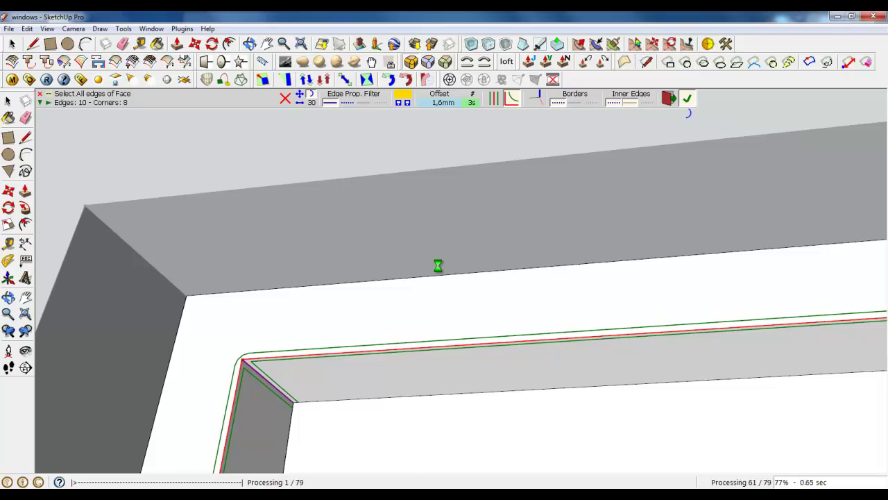
{"action": "left_click", "coordinate": [12, 44]}
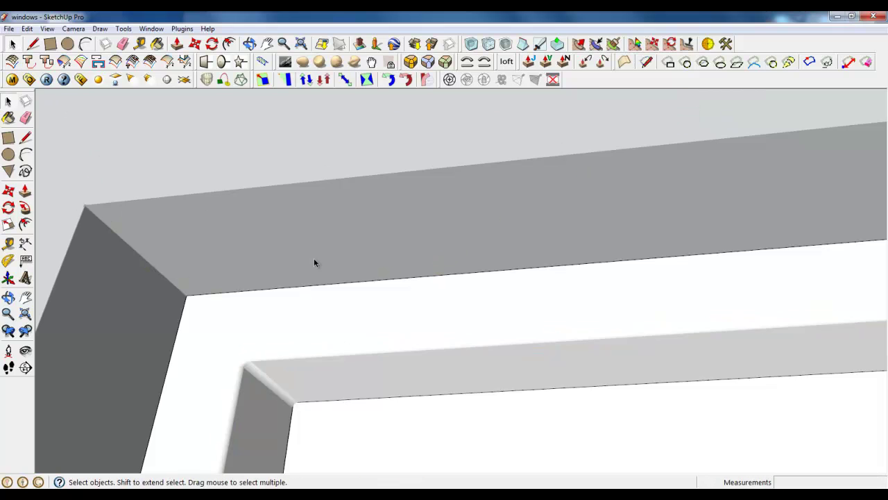
- Close the frame group and round the door panel's edges using Round Corner with a 1.6 mm offset and 3 segments
{"action": "scroll", "coordinate": [314, 258], "scroll_direction": "down", "scroll_amount": 5}
{"action": "scroll", "coordinate": [263, 195], "scroll_direction": "down", "scroll_amount": 3}
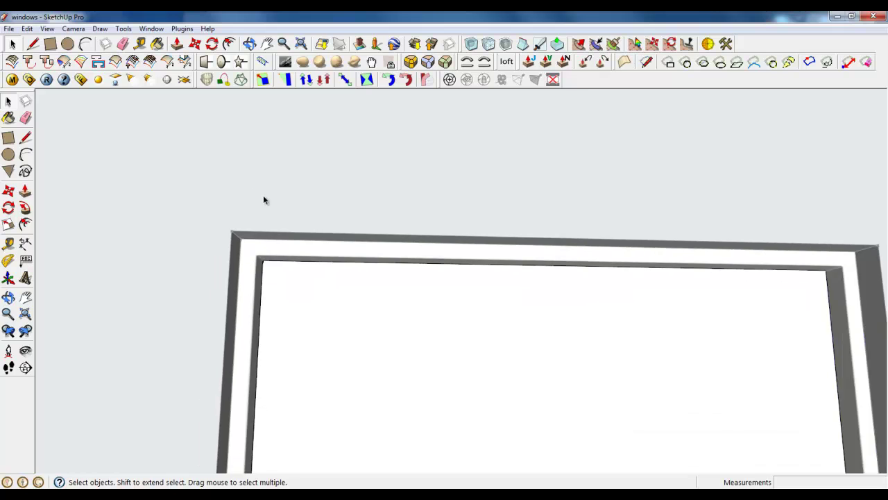
{"action": "middle_click_drag", "start_coordinate": [263, 195], "coordinate": [417, 416]}
{"action": "scroll", "coordinate": [349, 196], "scroll_direction": "down", "scroll_amount": 6}
{"action": "left_click", "coordinate": [413, 233]}
{"action": "scroll", "coordinate": [414, 232], "scroll_direction": "down", "scroll_amount": 3}
{"action": "middle_click_drag", "start_coordinate": [414, 232], "coordinate": [321, 281]}
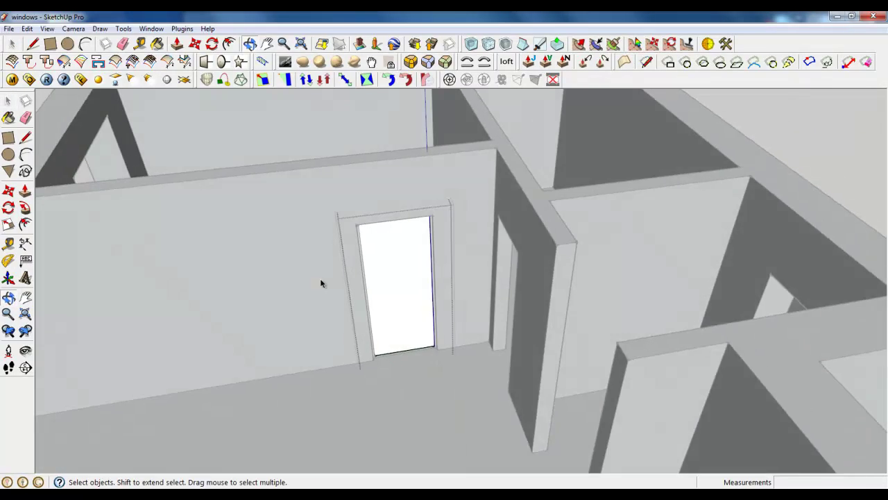
{"action": "scroll", "coordinate": [314, 215], "scroll_direction": "up", "scroll_amount": 3}
{"action": "left_click_drag", "start_coordinate": [311, 159], "coordinate": [557, 450]}
{"action": "scroll", "coordinate": [440, 377], "scroll_direction": "up", "scroll_amount": 4}
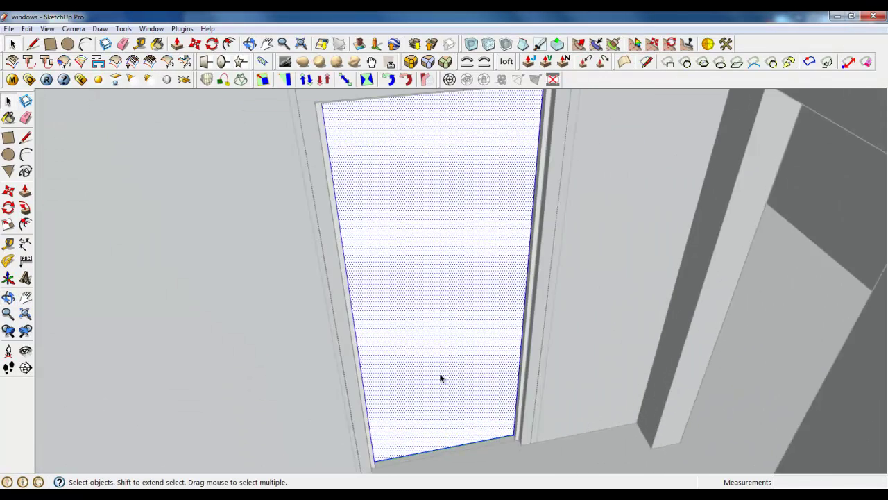
{"action": "scroll", "coordinate": [476, 356], "scroll_direction": "down", "scroll_amount": 4}
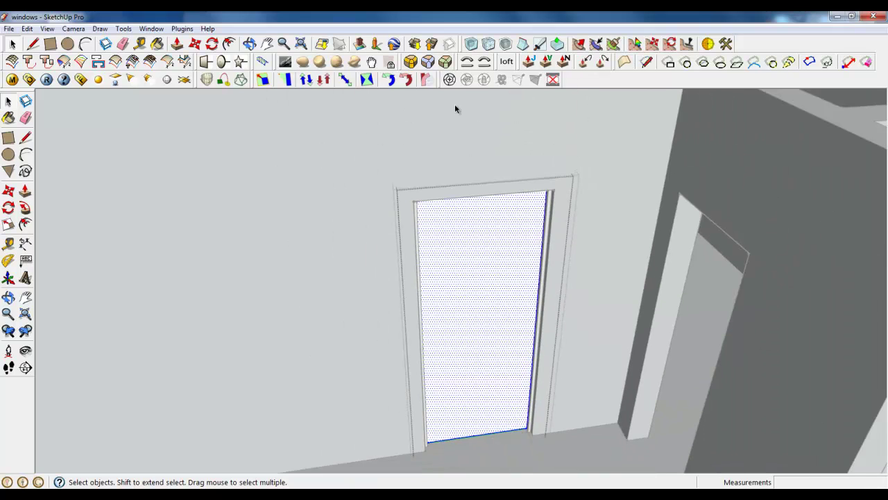
{"action": "left_click", "coordinate": [411, 62]}
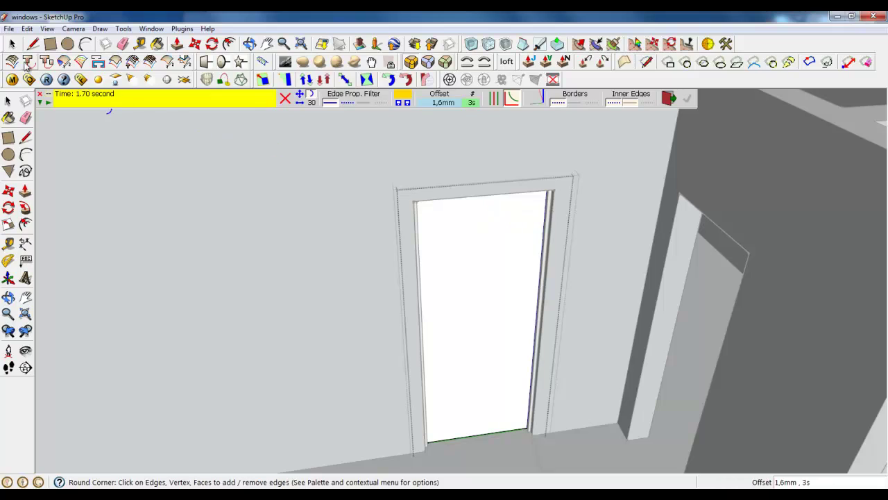
{"action": "key", "text": "space"}
- Close the open nested groups to return to the whole house model
{"action": "right_click", "coordinate": [177, 185]}
{"action": "left_click", "coordinate": [182, 189]}
{"action": "scroll", "coordinate": [446, 270], "scroll_direction": "down", "scroll_amount": 3}
{"action": "right_click", "coordinate": [376, 235]}
{"action": "left_click", "coordinate": [383, 243]}
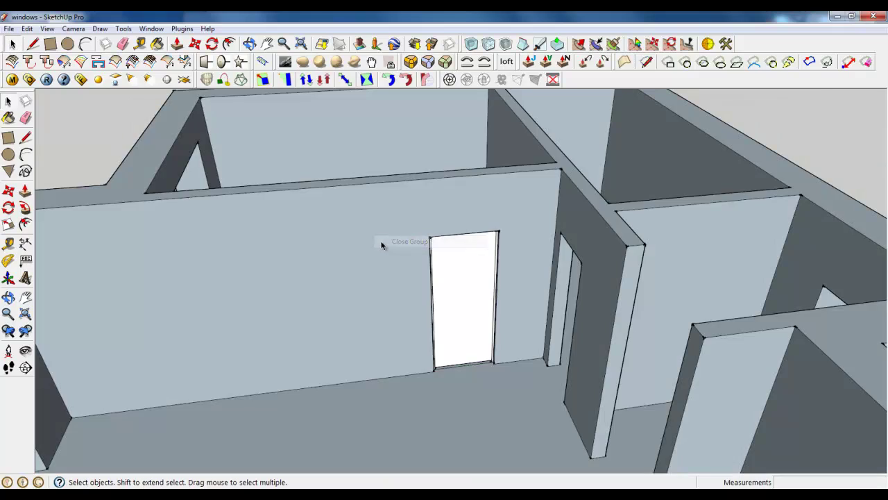
- Copy the curved handle from the glazed window's sash onto the interior door panel, near its free vertical edge
{"action": "left_click", "coordinate": [512, 267]}
{"action": "scroll", "coordinate": [512, 267], "scroll_direction": "down", "scroll_amount": 2}
{"action": "middle_click_drag", "start_coordinate": [512, 267], "coordinate": [263, 316]}
{"action": "scroll", "coordinate": [287, 203], "scroll_direction": "up", "scroll_amount": 10}
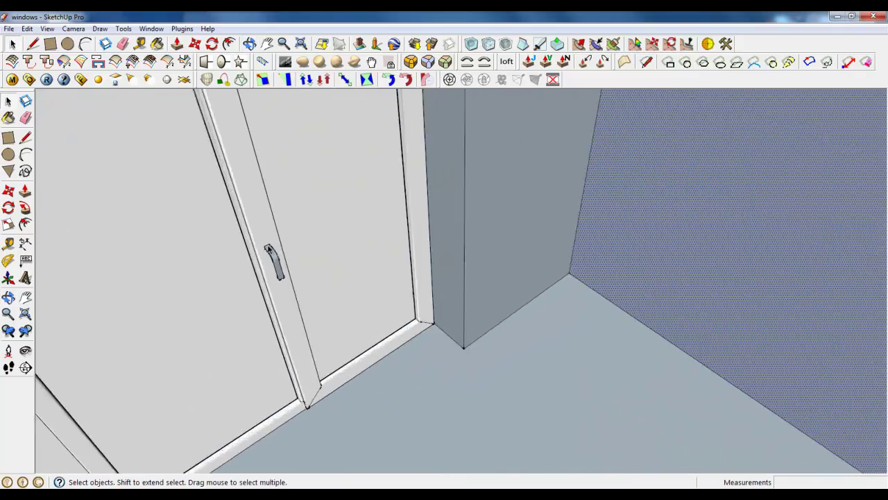
{"action": "left_click", "coordinate": [269, 249]}
{"action": "left_click", "coordinate": [195, 44]}
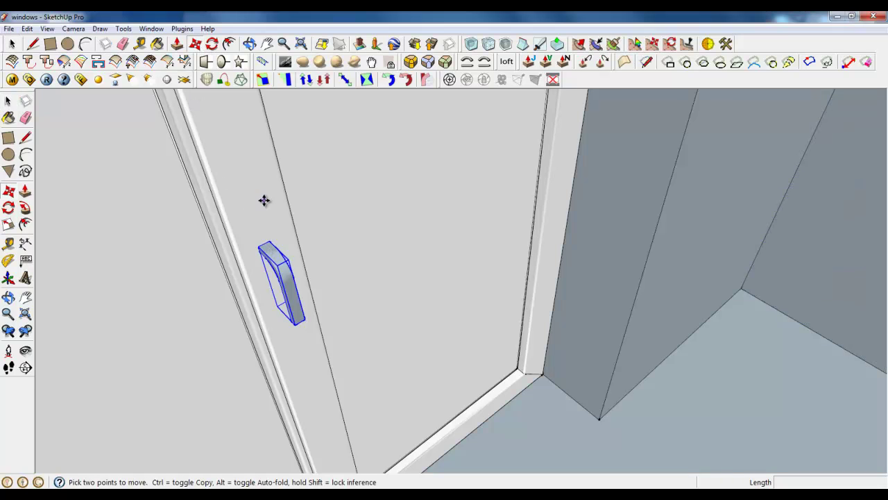
{"action": "left_click", "coordinate": [270, 239]}
{"action": "key", "text": "ctrl"}
{"action": "scroll", "coordinate": [209, 230], "scroll_direction": "down", "scroll_amount": 5}
{"action": "middle_click_drag", "start_coordinate": [248, 259], "coordinate": [728, 317]}
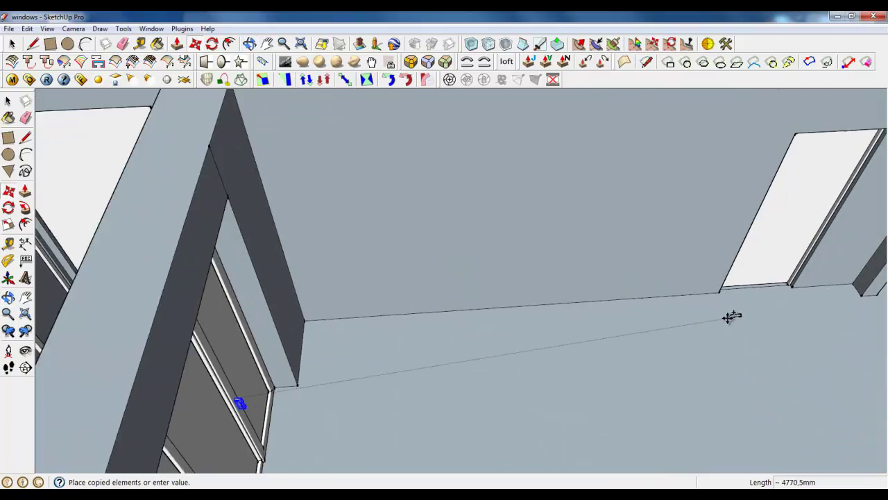
{"action": "scroll", "coordinate": [219, 312], "scroll_direction": "down", "scroll_amount": 3}
{"action": "scroll", "coordinate": [559, 253], "scroll_direction": "up", "scroll_amount": 7}
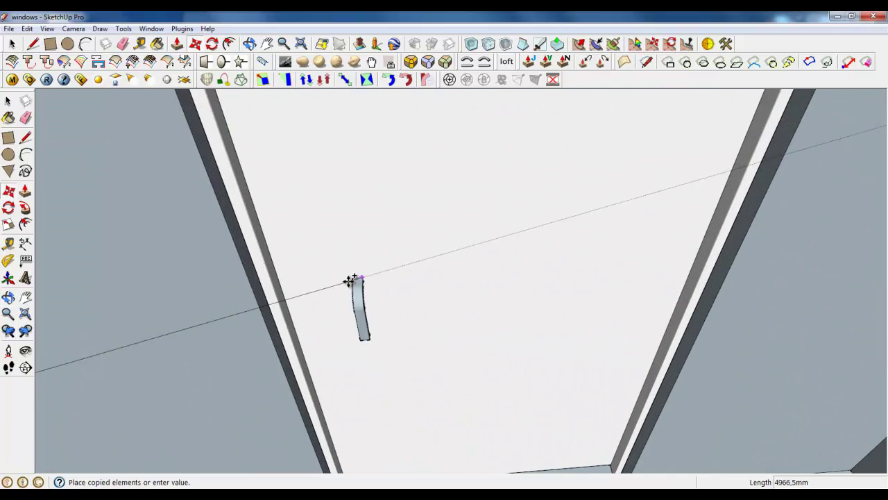
{"action": "left_click", "coordinate": [307, 278]}
- Raise the copied handle 86 mm on the interior door panel
{"action": "middle_click_drag", "start_coordinate": [363, 288], "coordinate": [498, 264]}
{"action": "scroll", "coordinate": [417, 303], "scroll_direction": "down", "scroll_amount": 3}
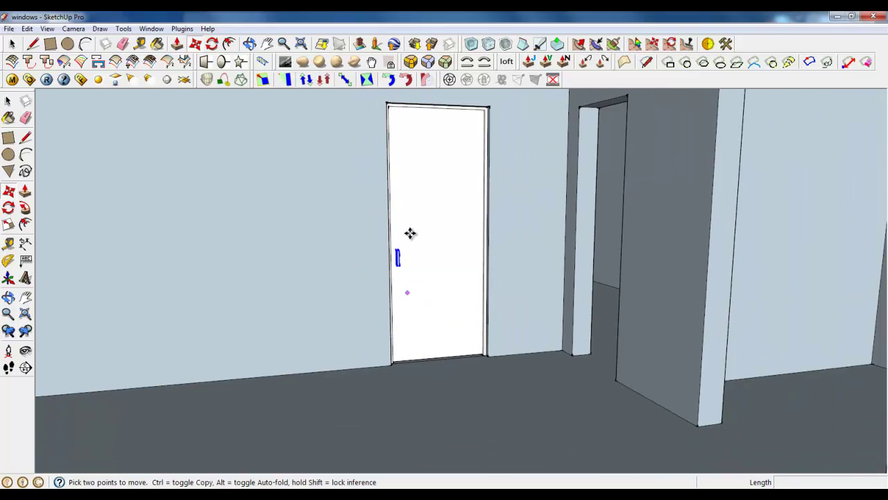
{"action": "scroll", "coordinate": [410, 233], "scroll_direction": "up", "scroll_amount": 4}
{"action": "left_click", "coordinate": [384, 293]}
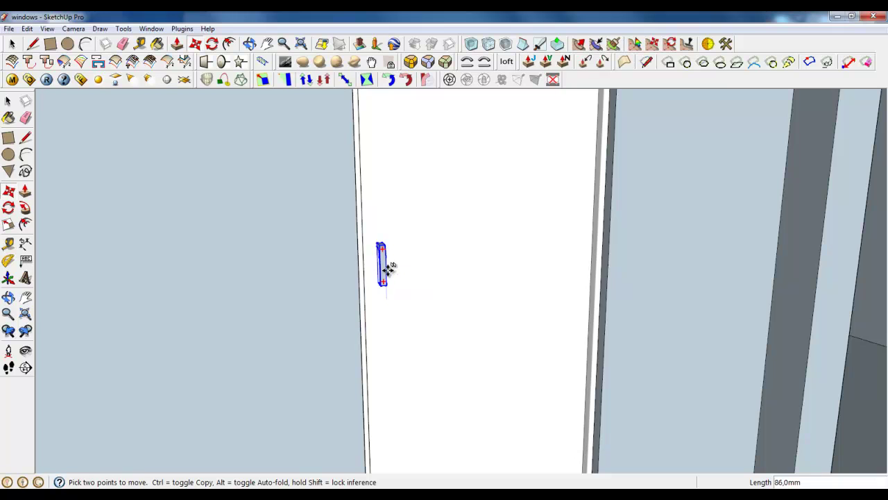
{"action": "scroll", "coordinate": [411, 283], "scroll_direction": "down", "scroll_amount": 5}
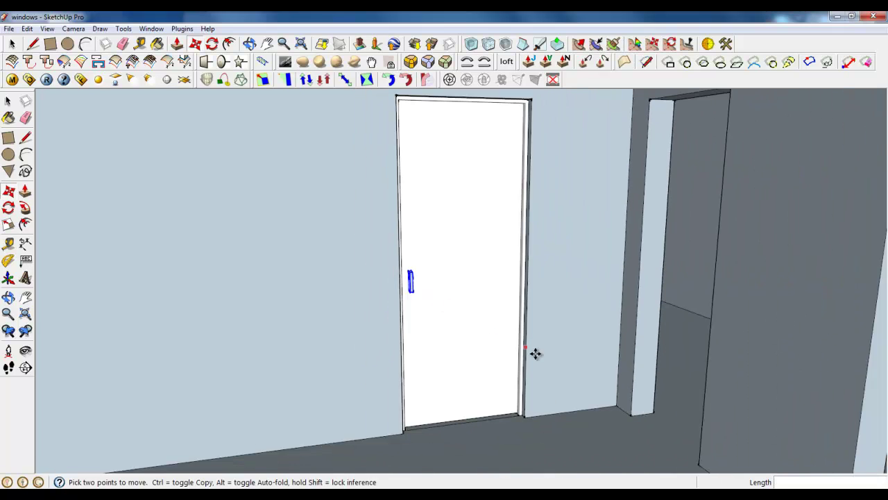
- Select the jamb face of the empty doorway in the short partition wall beside the new interior door
{"action": "middle_click_drag", "start_coordinate": [535, 354], "coordinate": [568, 393]}
{"action": "scroll", "coordinate": [451, 278], "scroll_direction": "down", "scroll_amount": 10}
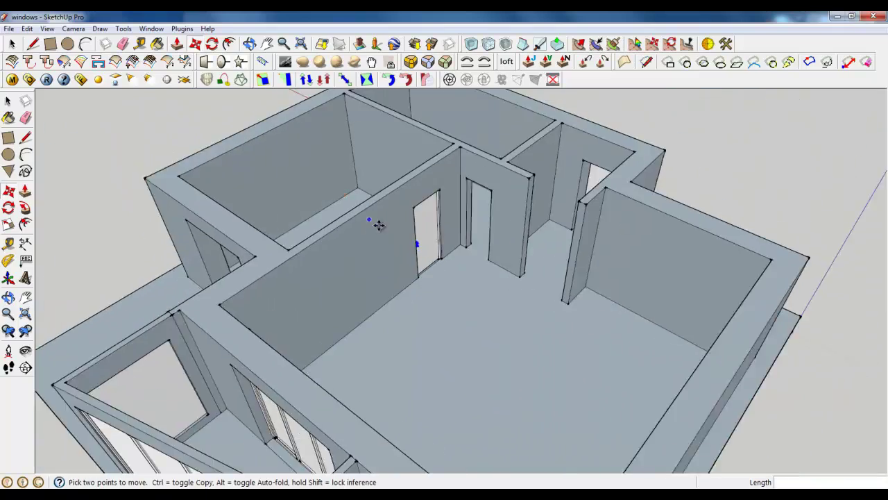
{"action": "middle_click_drag", "start_coordinate": [379, 224], "coordinate": [437, 221]}
{"action": "scroll", "coordinate": [529, 151], "scroll_direction": "up", "scroll_amount": 3}
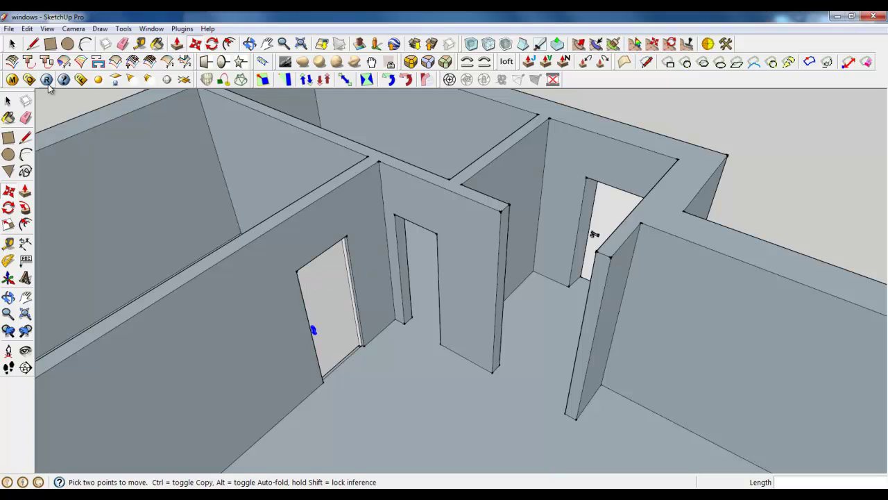
{"action": "left_click", "coordinate": [11, 43]}
{"action": "scroll", "coordinate": [382, 307], "scroll_direction": "up", "scroll_amount": 3}
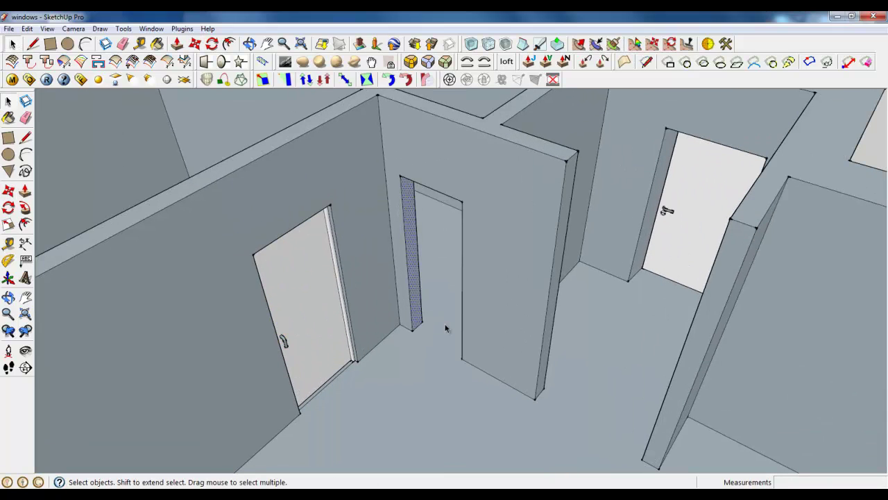